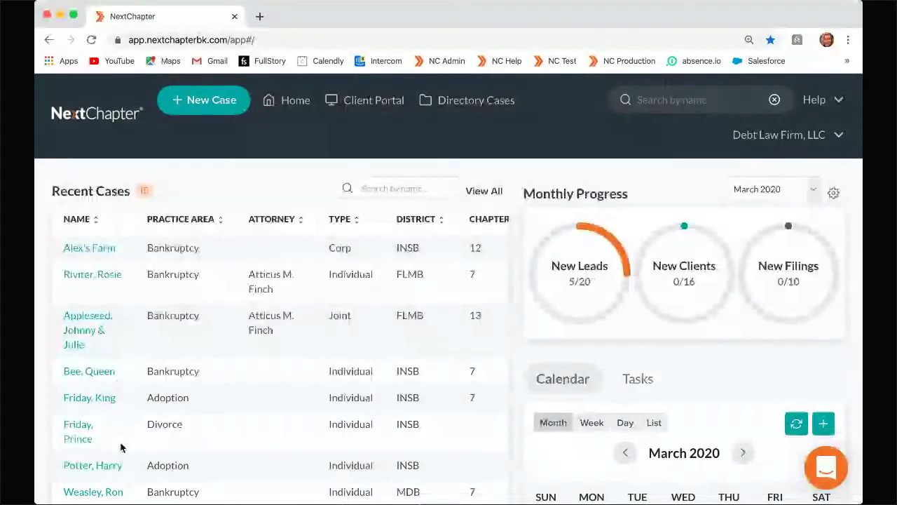
# Open Rosie Riviter's Chapter 7 case and review its FLMB, Ready to File dashboard.
pyautogui.scroll(-1, 121, 448)
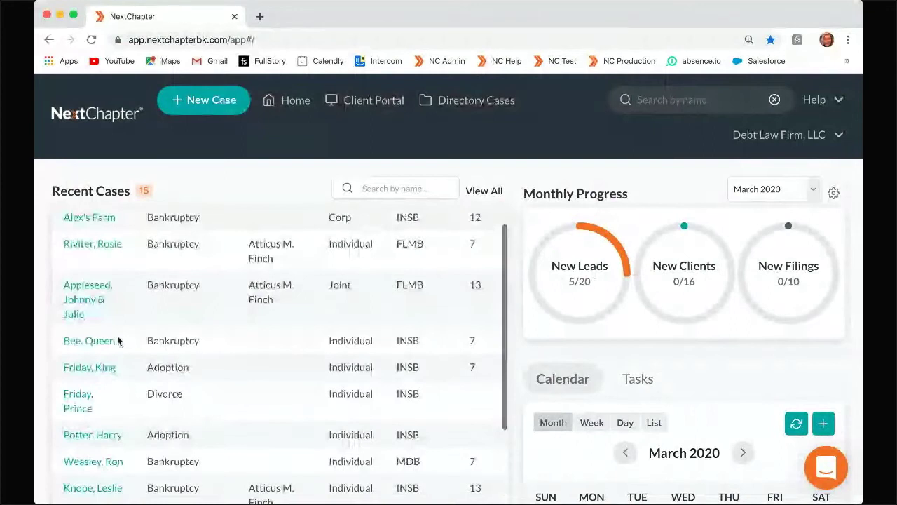
pyautogui.scroll(1, 133, 217)
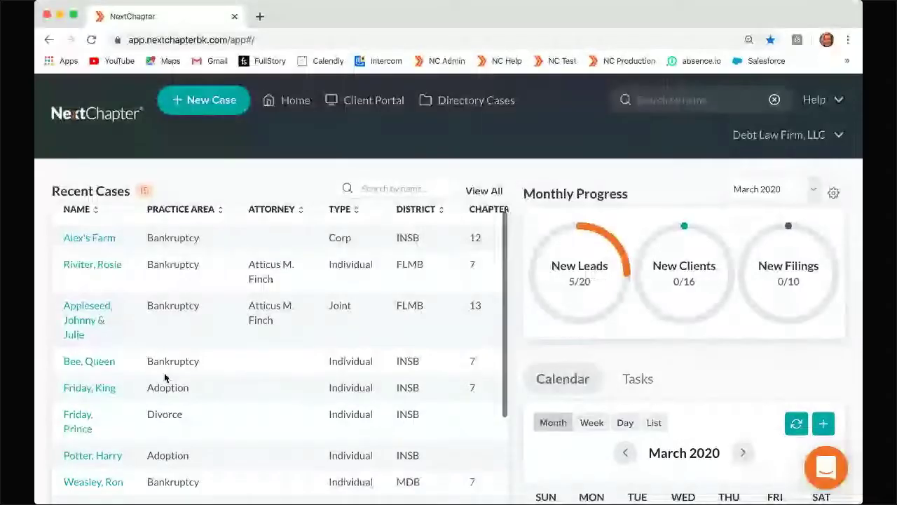
pyautogui.click(88, 266)
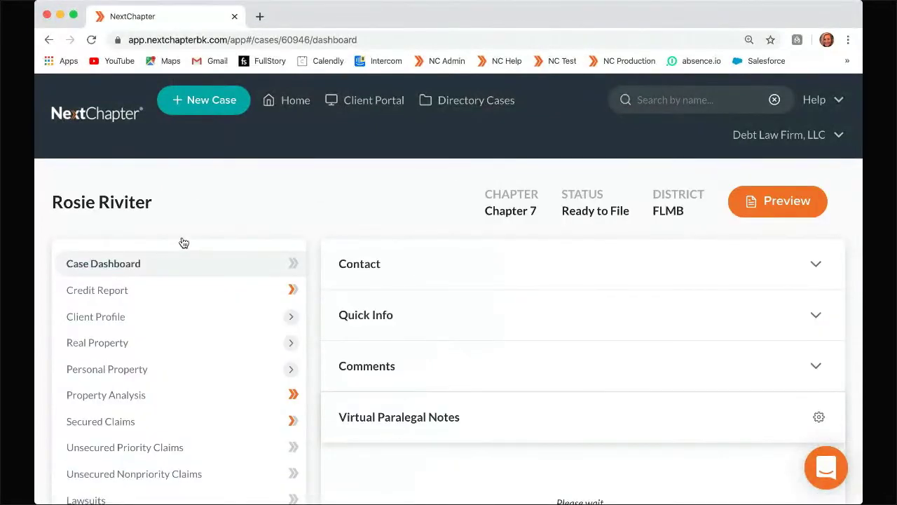
pyautogui.scroll(-2, 236, 217)
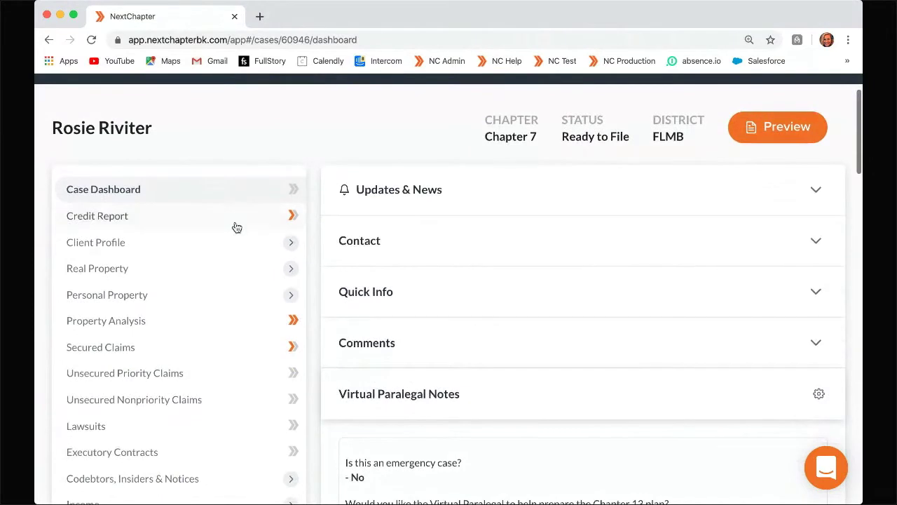
pyautogui.scroll(-2, 237, 231)
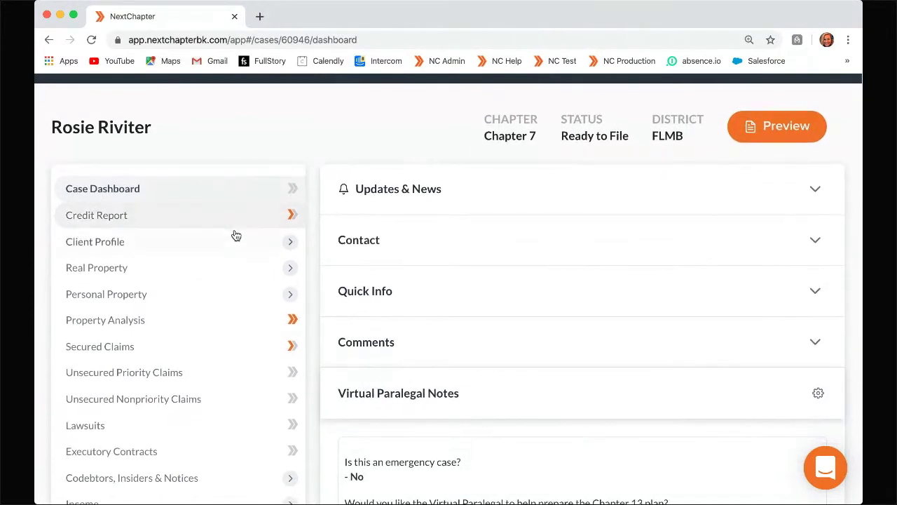
pyautogui.scroll(1, 208, 273)
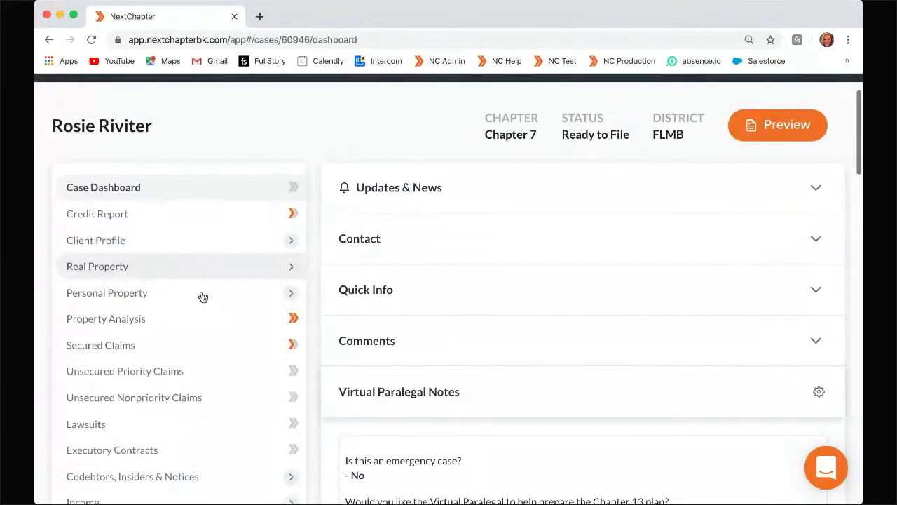
pyautogui.scroll(-2, 210, 311)
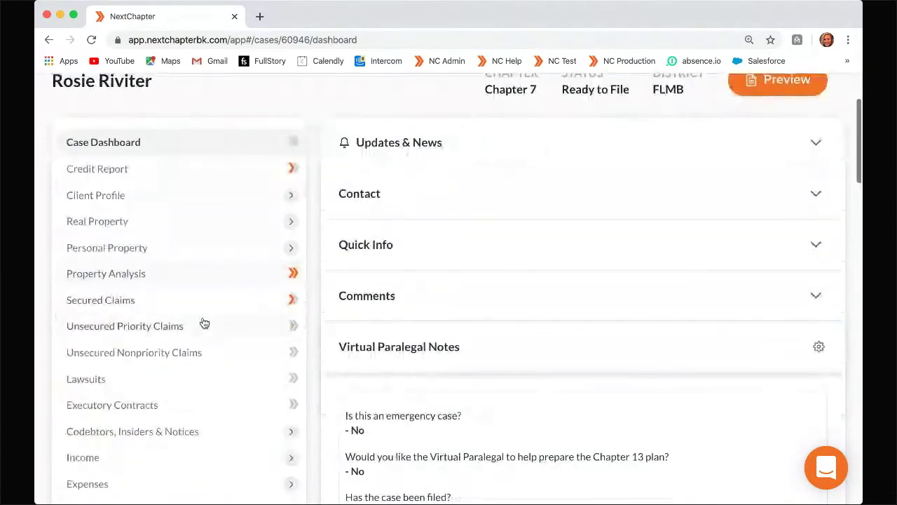
pyautogui.scroll(-2, 197, 314)
pyautogui.scroll(-1, 197, 314)
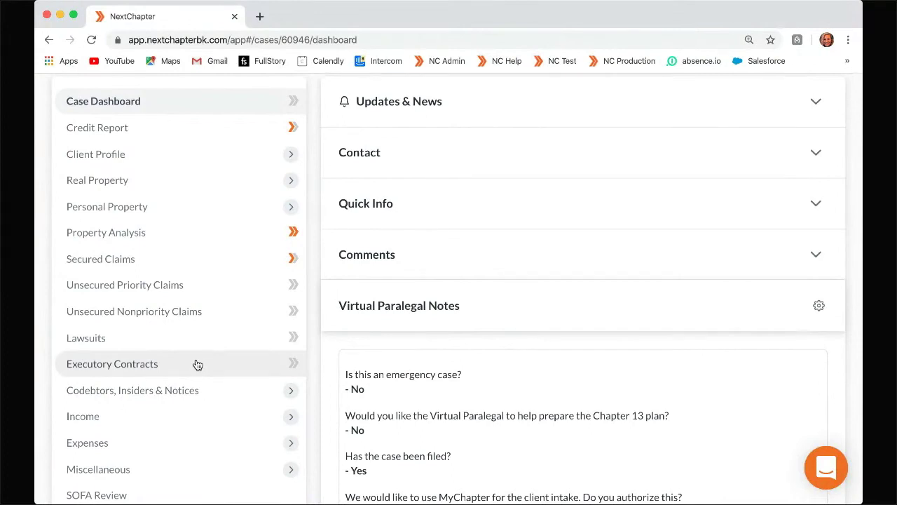
# Look through the case's left menu and bring up the Petition Preview.
pyautogui.scroll(-1, 198, 364)
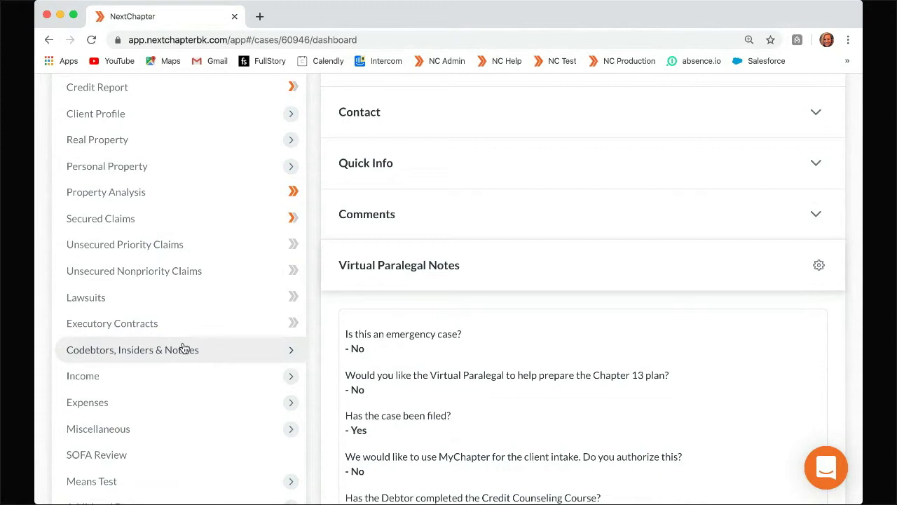
pyautogui.scroll(2, 182, 349)
pyautogui.scroll(1, 185, 348)
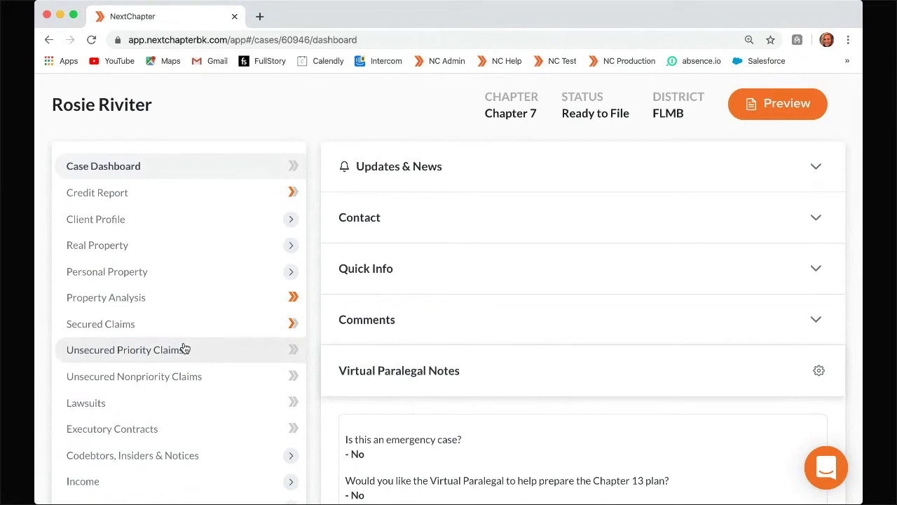
pyautogui.scroll(-1, 184, 349)
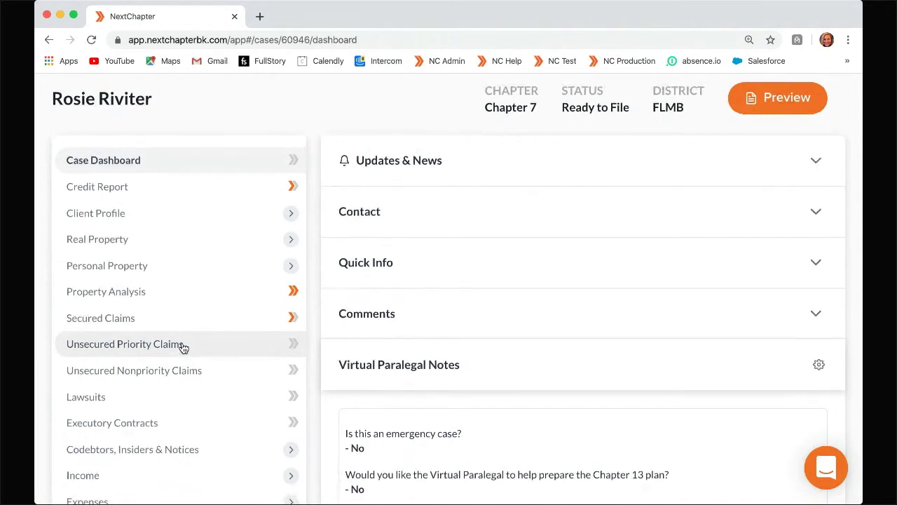
pyautogui.scroll(-1, 183, 348)
pyautogui.scroll(2, 184, 349)
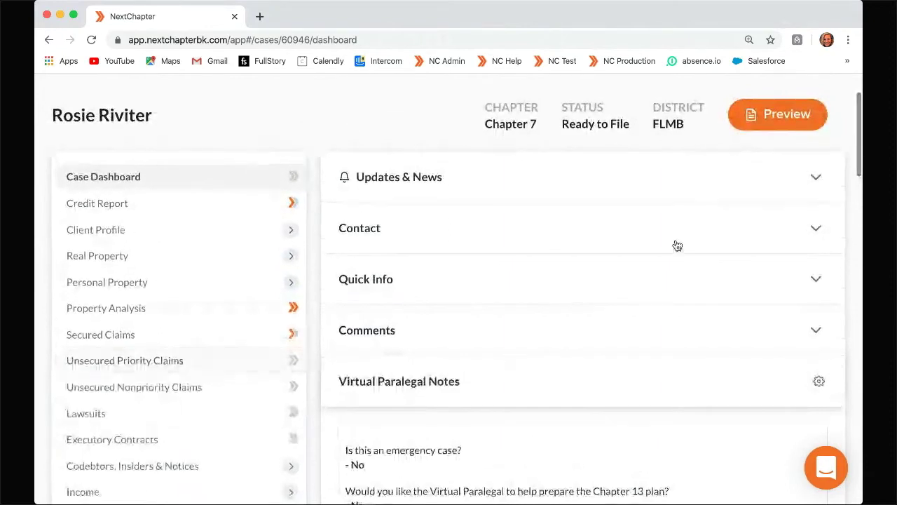
pyautogui.click(774, 121)
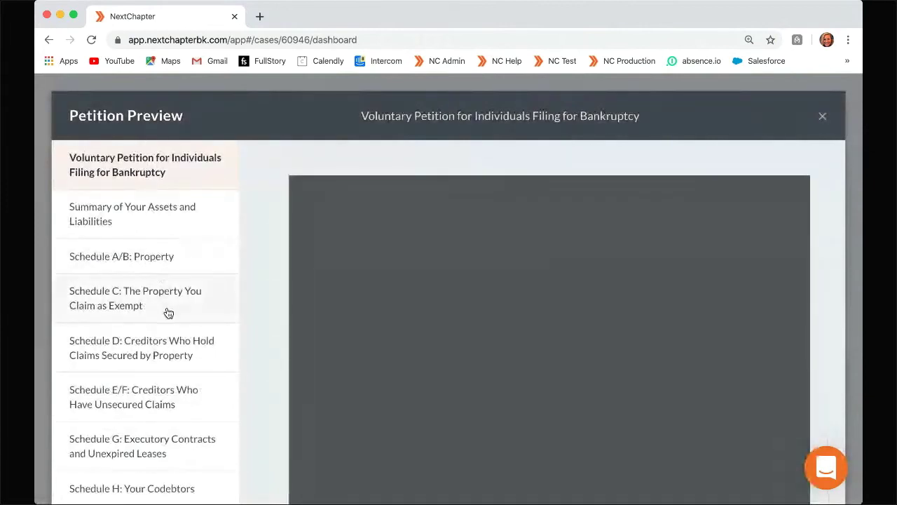
# Review the Voluntary Petition PDF and schedule list, then close the preview.
pyautogui.scroll(-1, 170, 317)
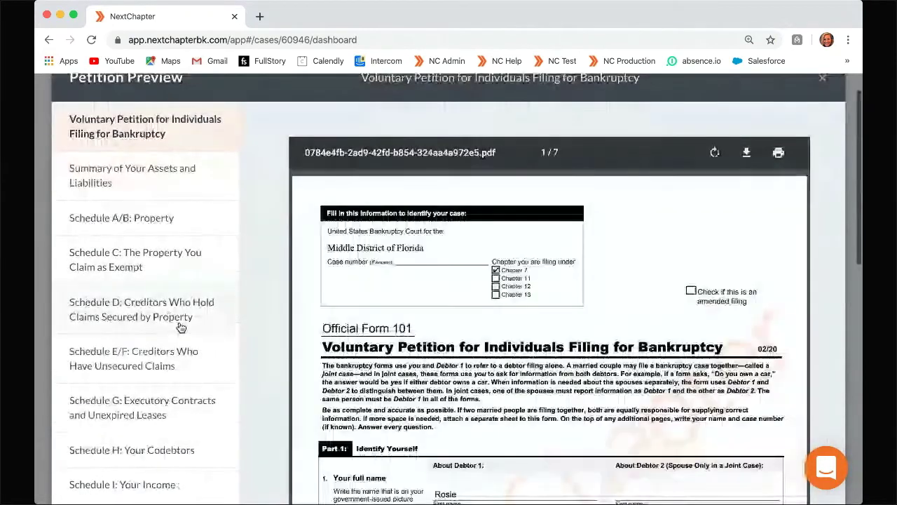
pyautogui.scroll(-1, 180, 327)
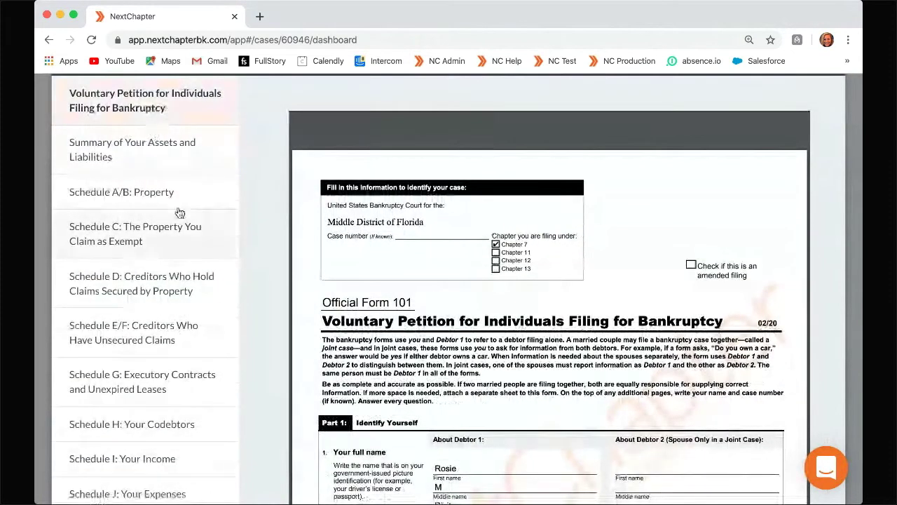
pyautogui.scroll(-2, 180, 272)
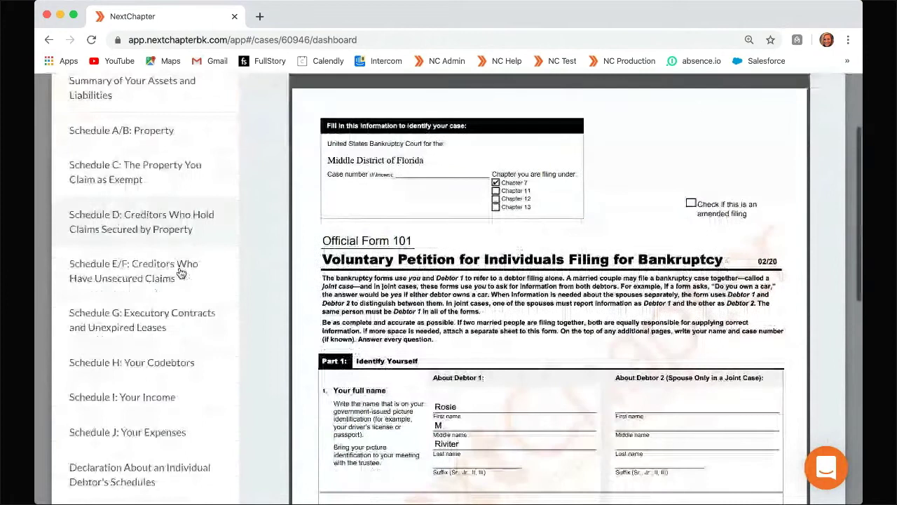
pyautogui.scroll(-5, 180, 273)
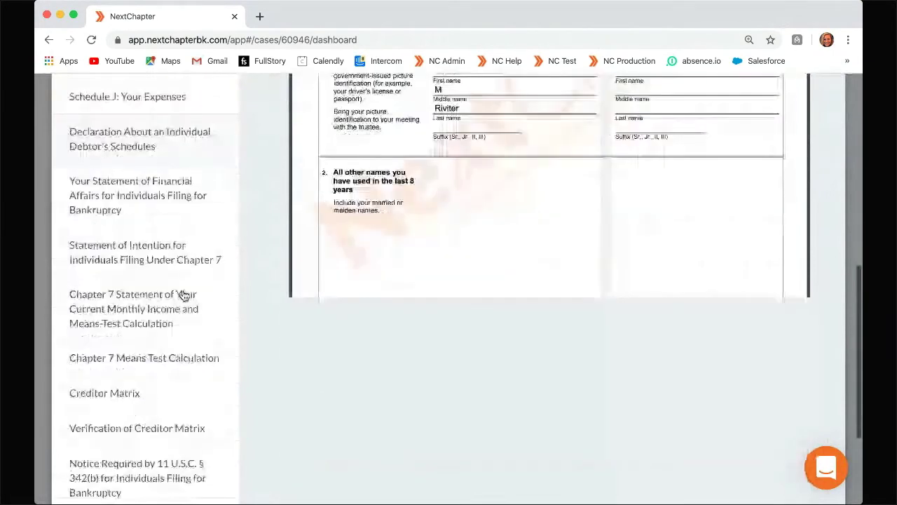
pyautogui.scroll(-1, 184, 295)
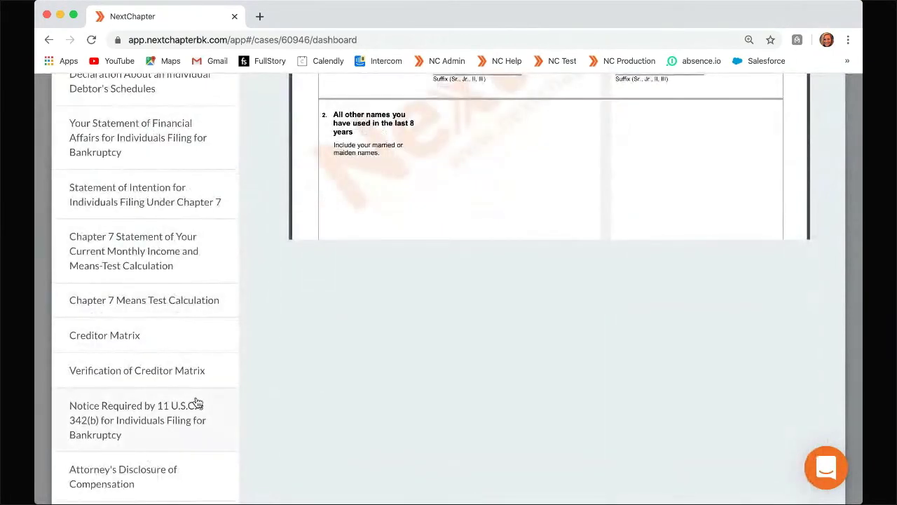
pyautogui.scroll(-2, 197, 405)
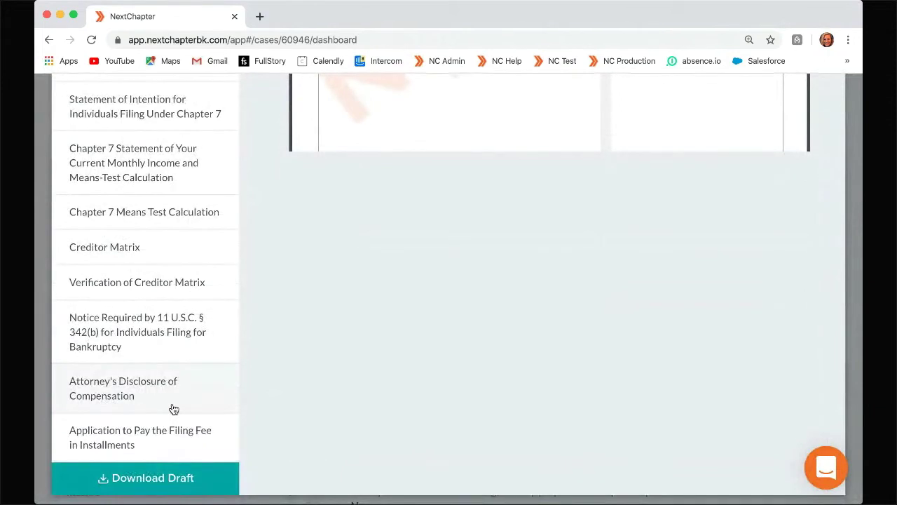
pyautogui.scroll(1, 174, 409)
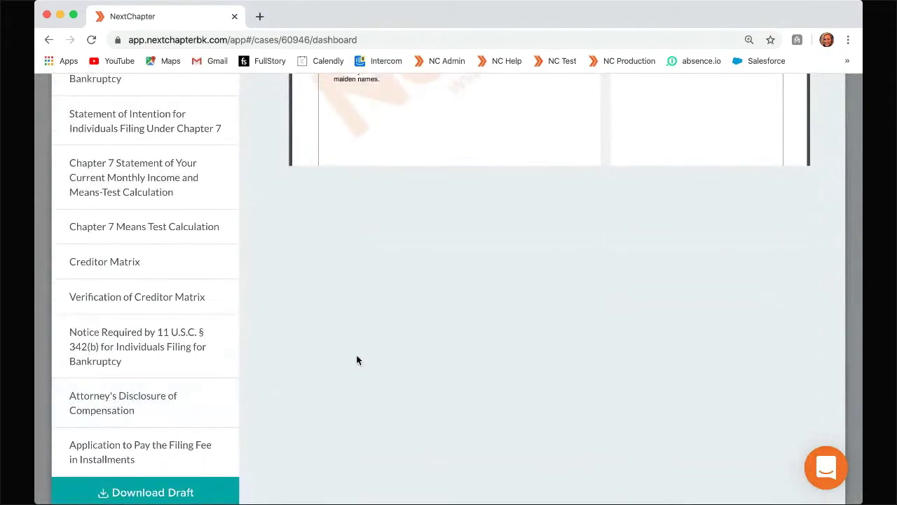
pyautogui.scroll(4, 356, 361)
pyautogui.scroll(1, 356, 361)
pyautogui.scroll(3, 356, 361)
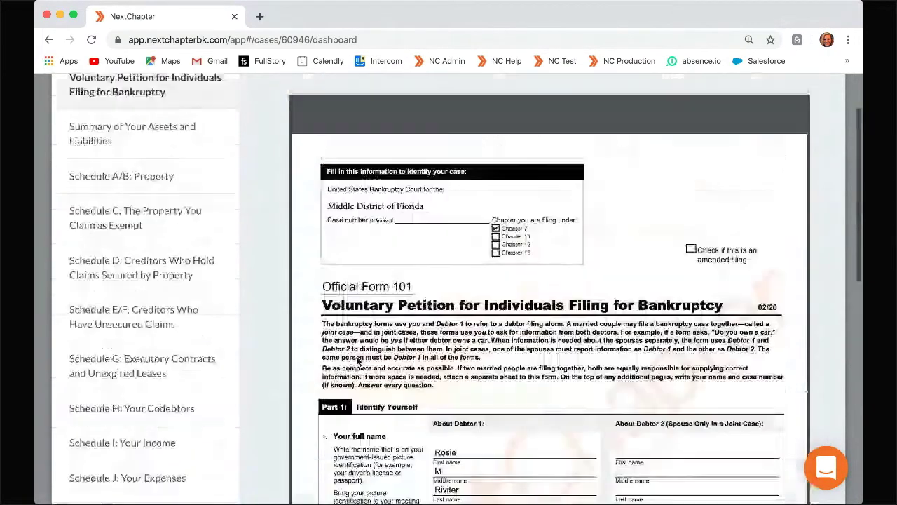
pyautogui.scroll(1, 357, 361)
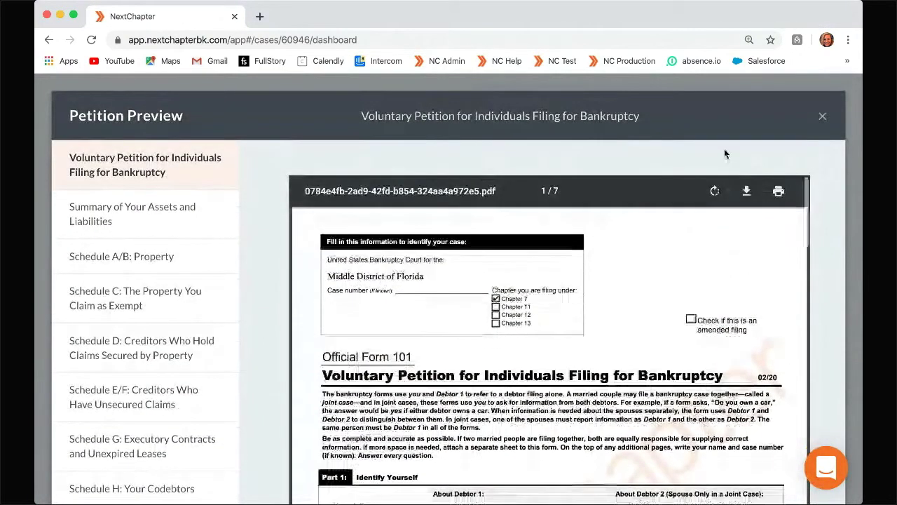
pyautogui.click(823, 118)
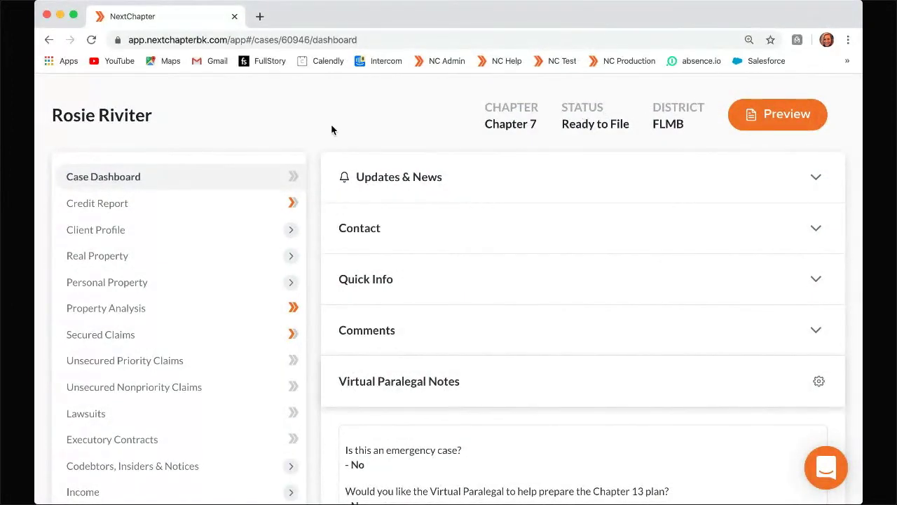
# Expand the sidebar's Additional Documents to list Forms Library, Client Document Storage and PACER Notices.
pyautogui.scroll(1, 238, 131)
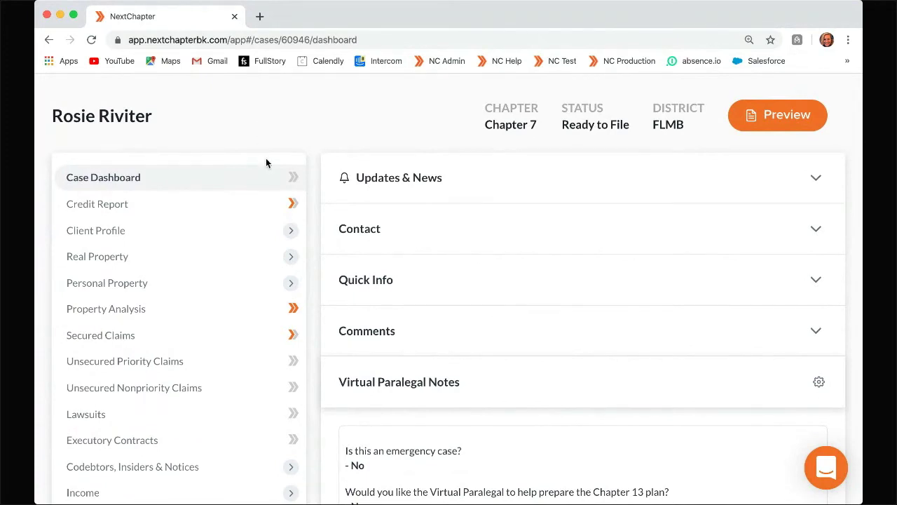
pyautogui.scroll(-2, 266, 160)
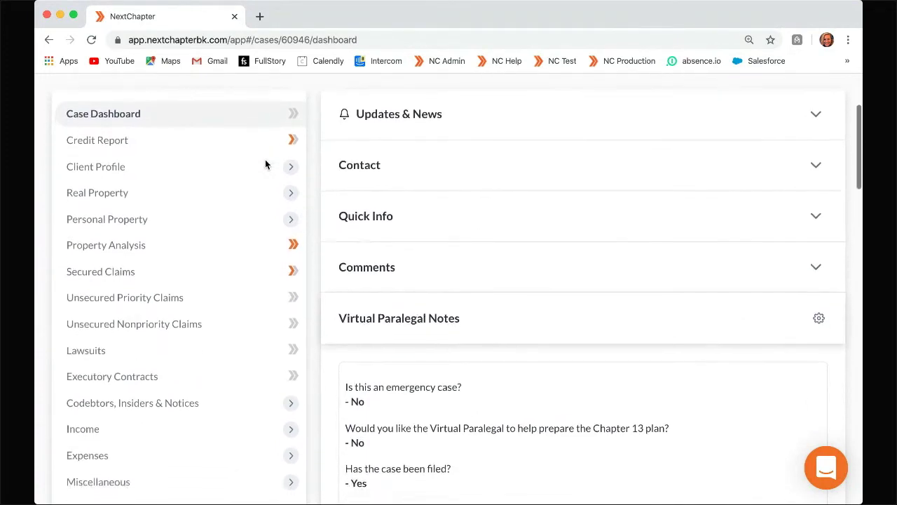
pyautogui.scroll(-1, 265, 164)
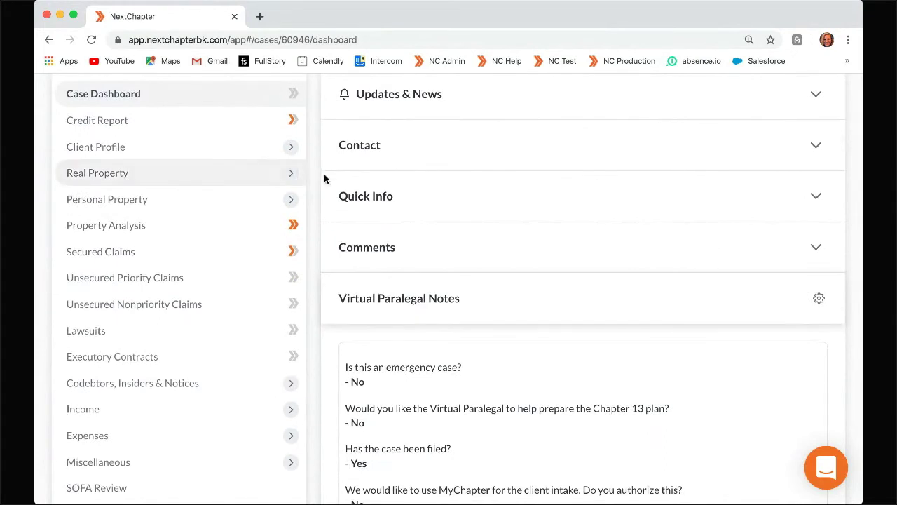
pyautogui.scroll(-2, 226, 245)
pyautogui.scroll(-4, 227, 246)
pyautogui.scroll(-3, 161, 331)
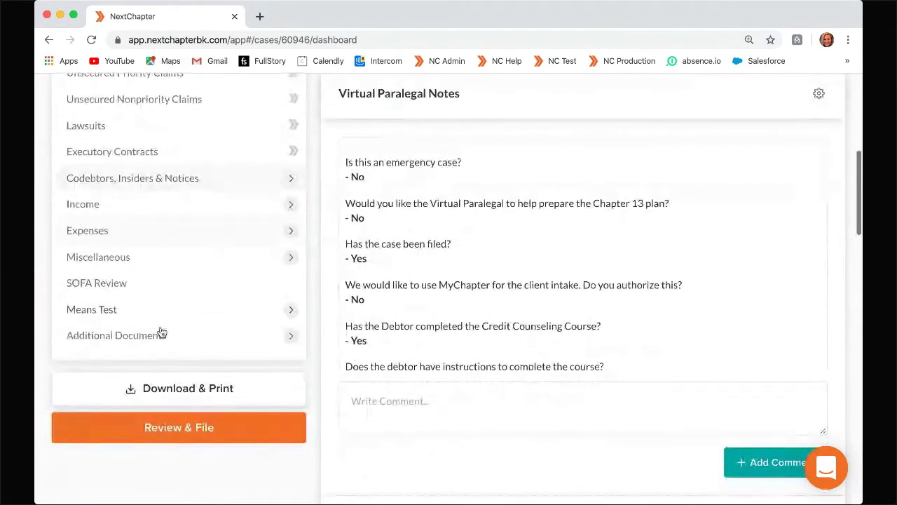
pyautogui.click(154, 342)
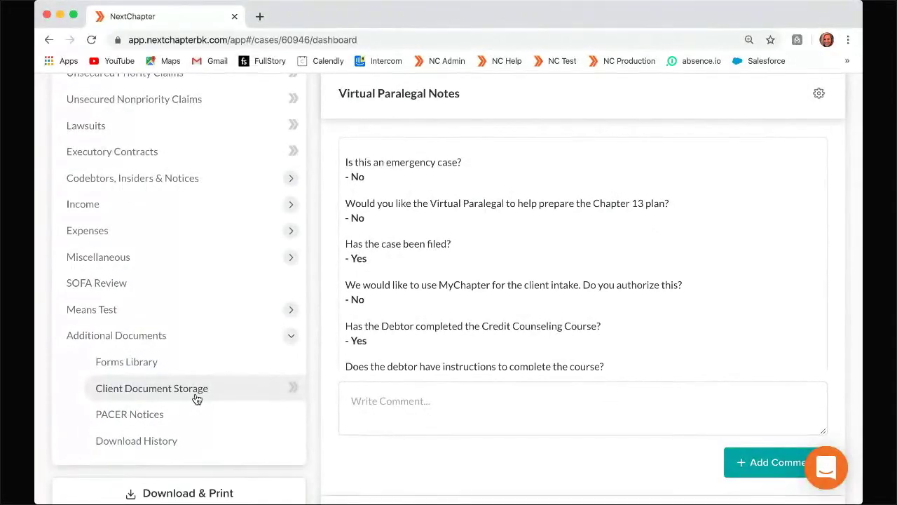
pyautogui.click(197, 398)
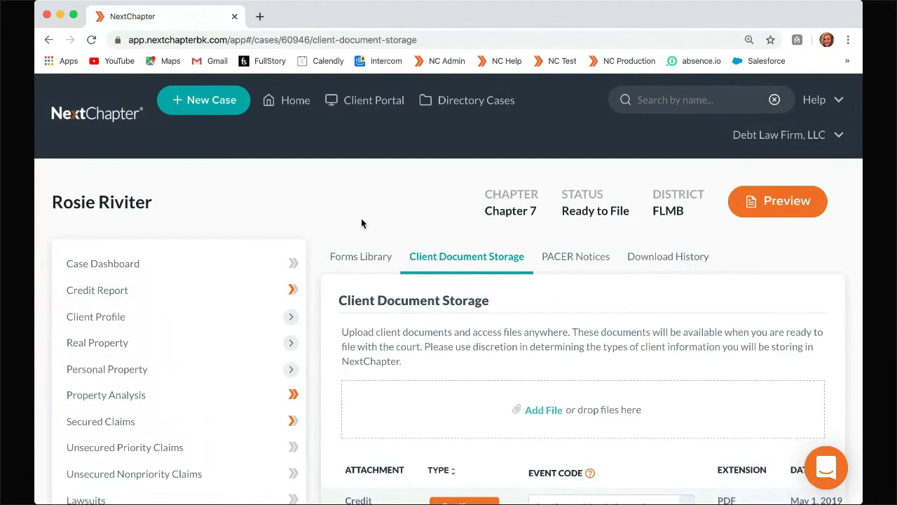
pyautogui.scroll(-2, 362, 223)
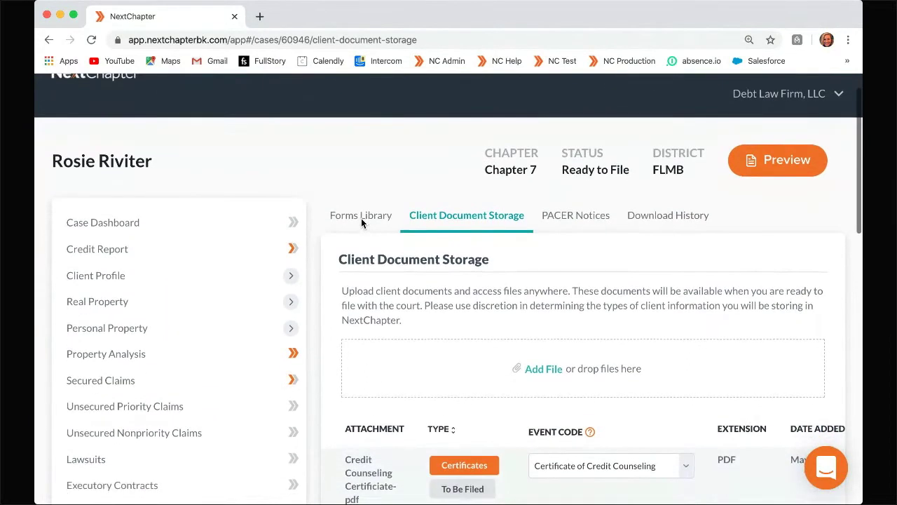
pyautogui.scroll(-1, 361, 220)
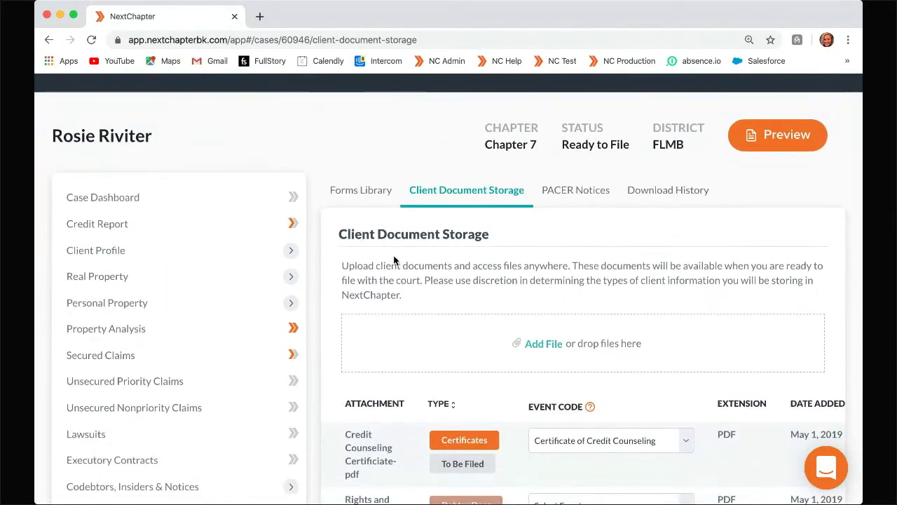
pyautogui.scroll(-5, 405, 265)
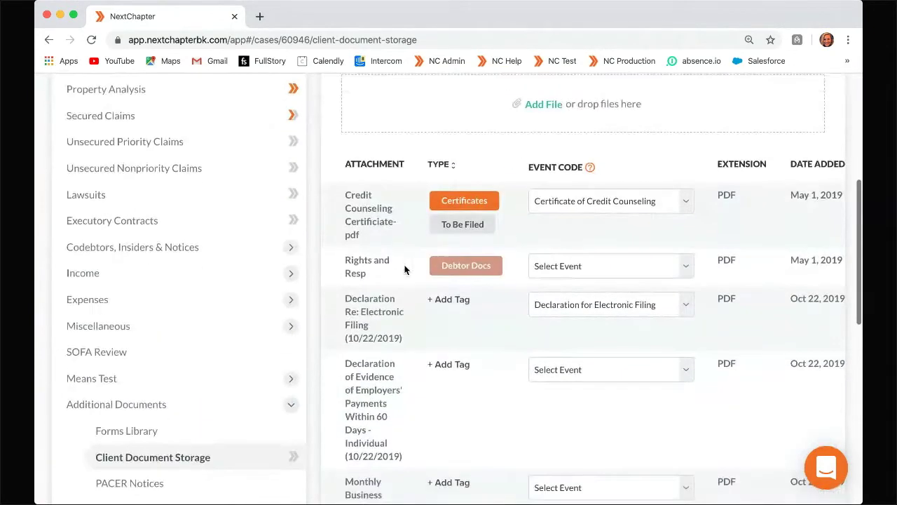
pyautogui.scroll(-8, 405, 269)
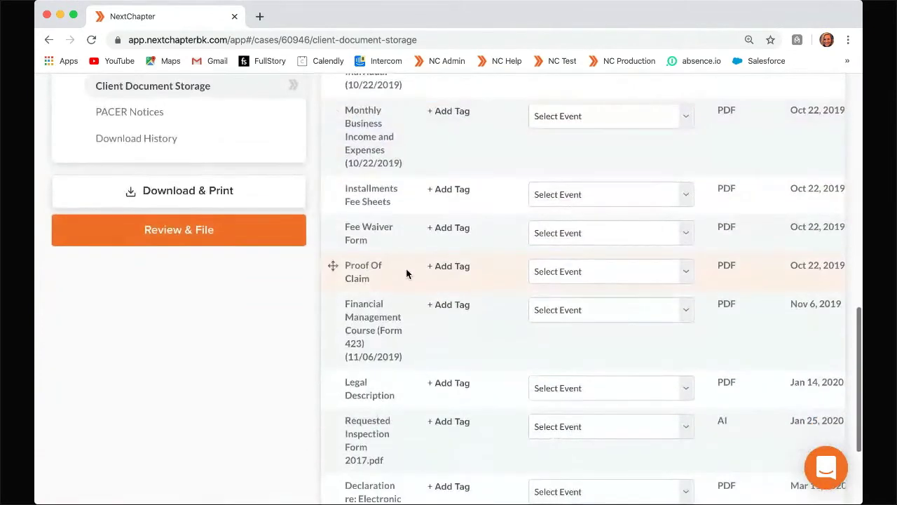
pyautogui.scroll(-3, 407, 273)
pyautogui.scroll(5, 406, 274)
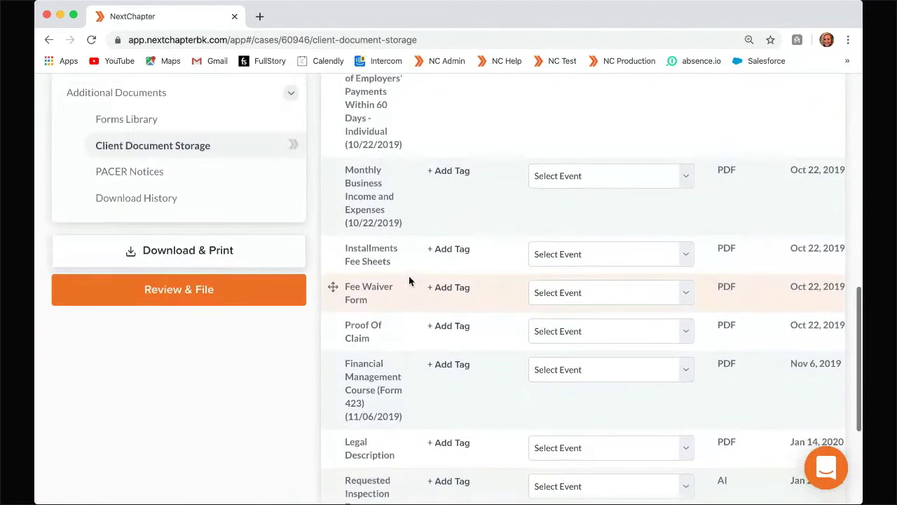
pyautogui.scroll(9, 410, 280)
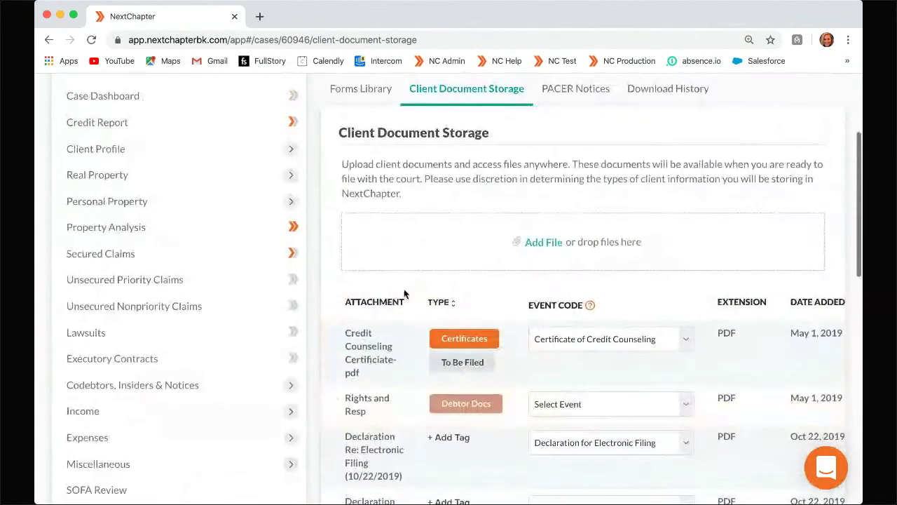
pyautogui.scroll(1, 407, 288)
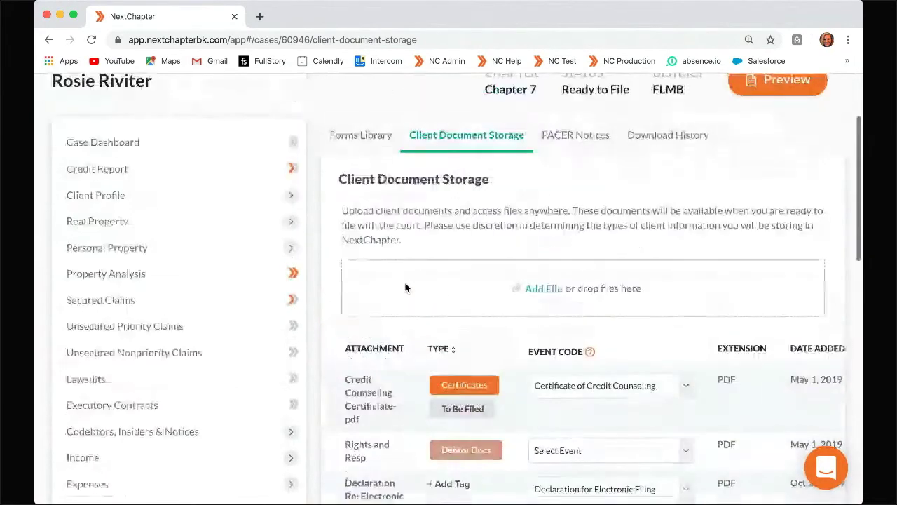
pyautogui.click(541, 291)
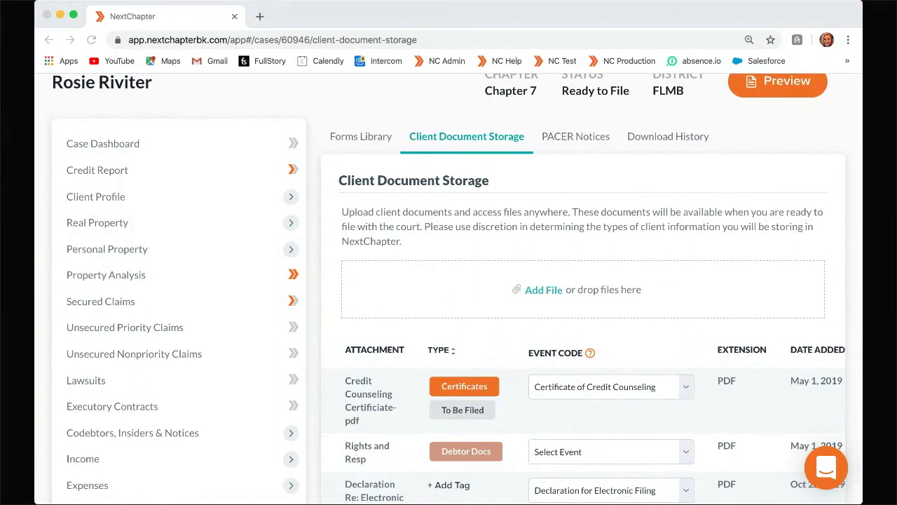
pyautogui.press('Escape')
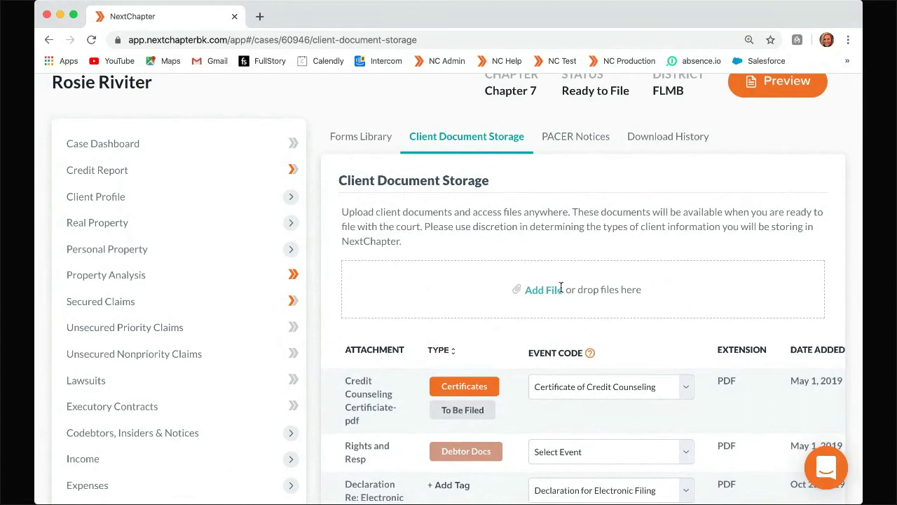
pyautogui.scroll(-1, 721, 308)
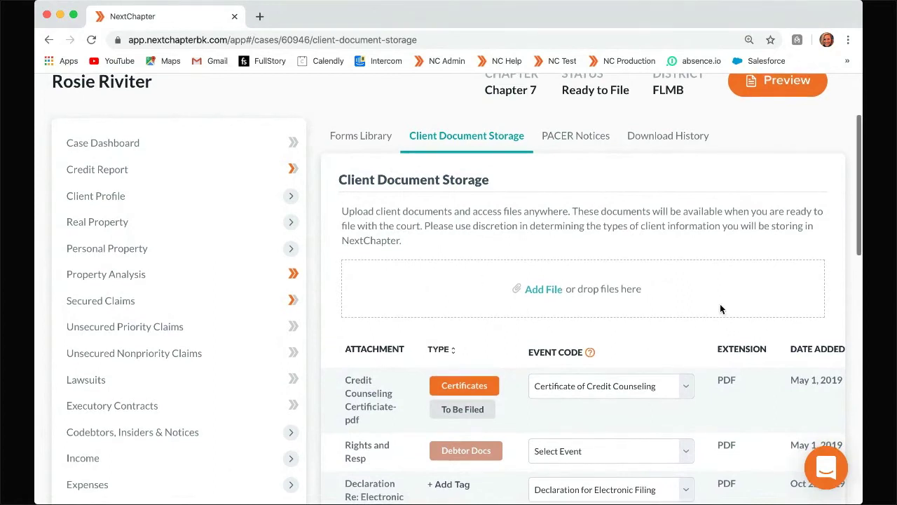
pyautogui.scroll(-2, 715, 303)
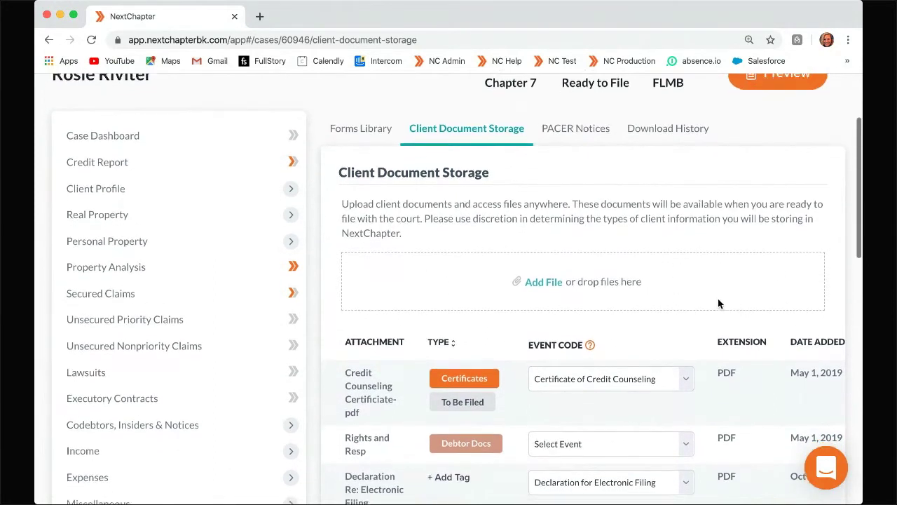
pyautogui.scroll(1, 613, 241)
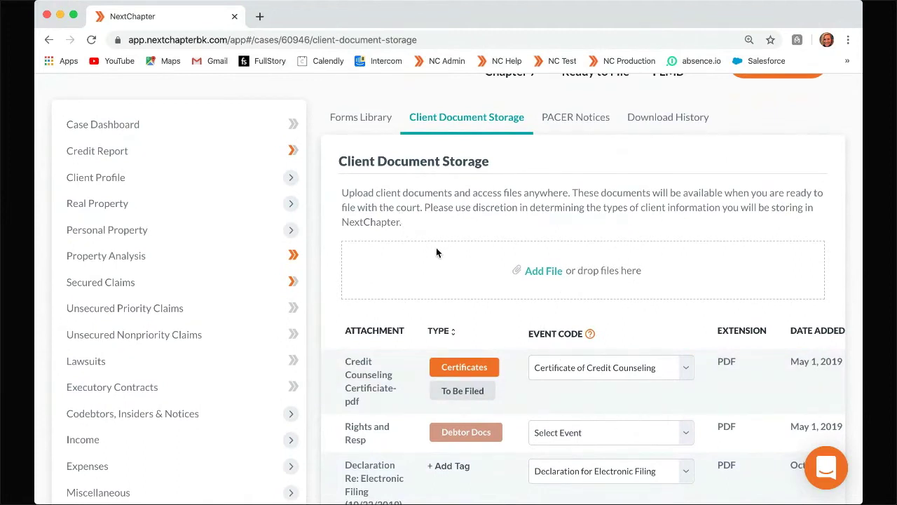
pyautogui.scroll(-5, 448, 272)
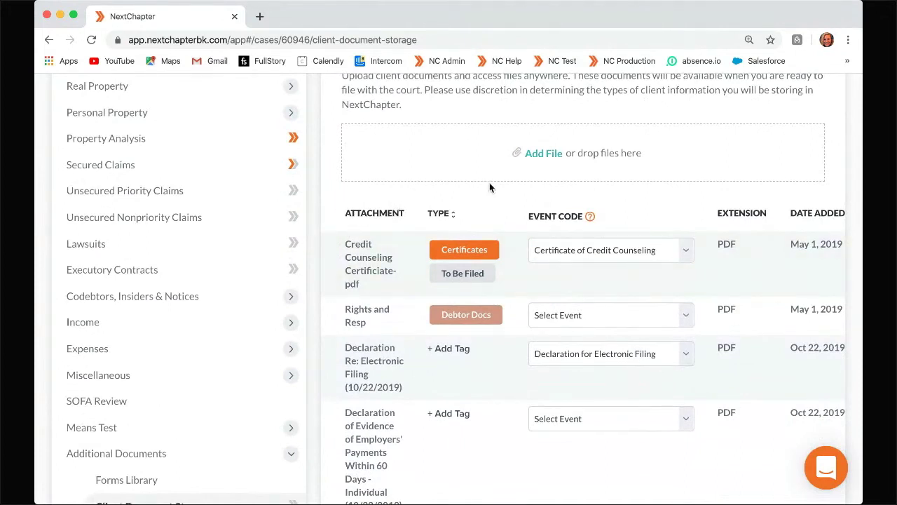
pyautogui.scroll(-2, 466, 198)
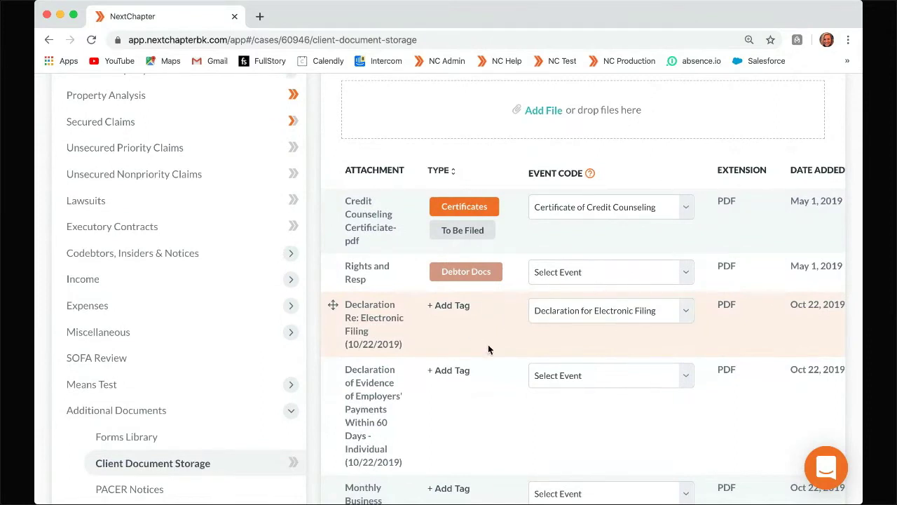
pyautogui.scroll(-3, 489, 350)
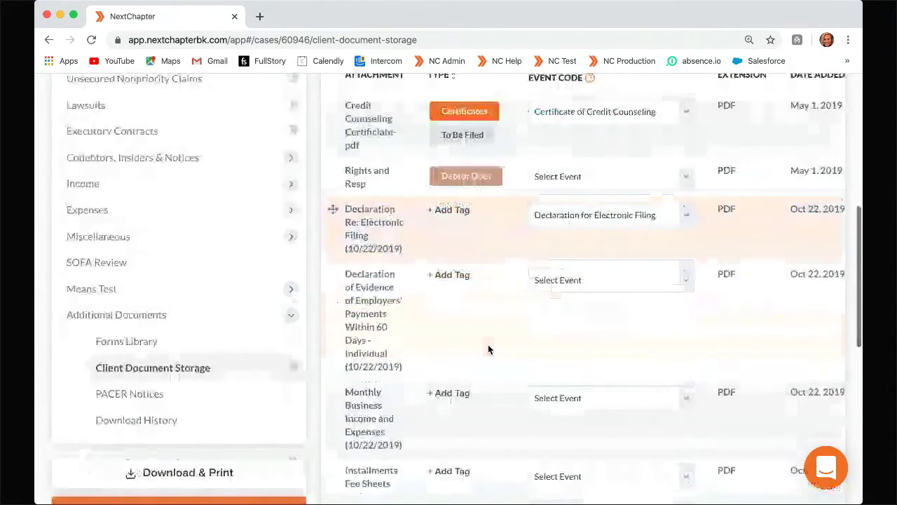
pyautogui.scroll(-5, 489, 350)
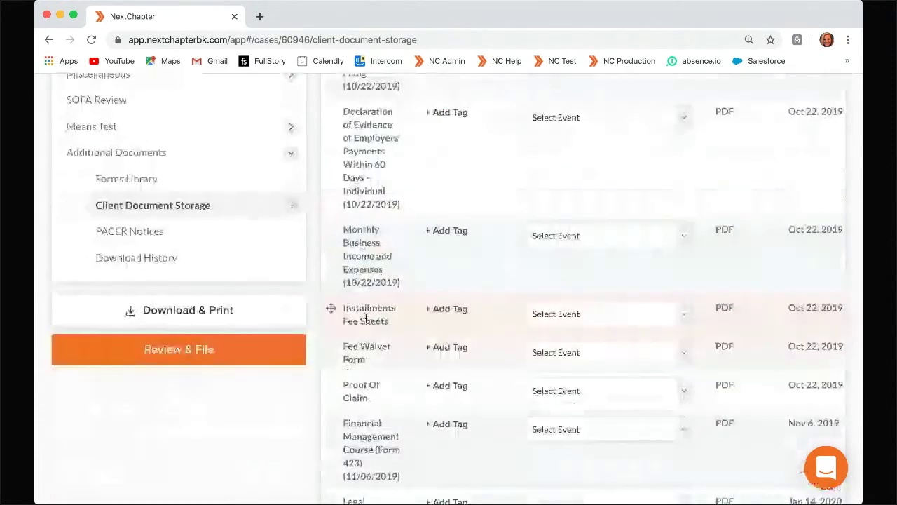
pyautogui.scroll(7, 430, 322)
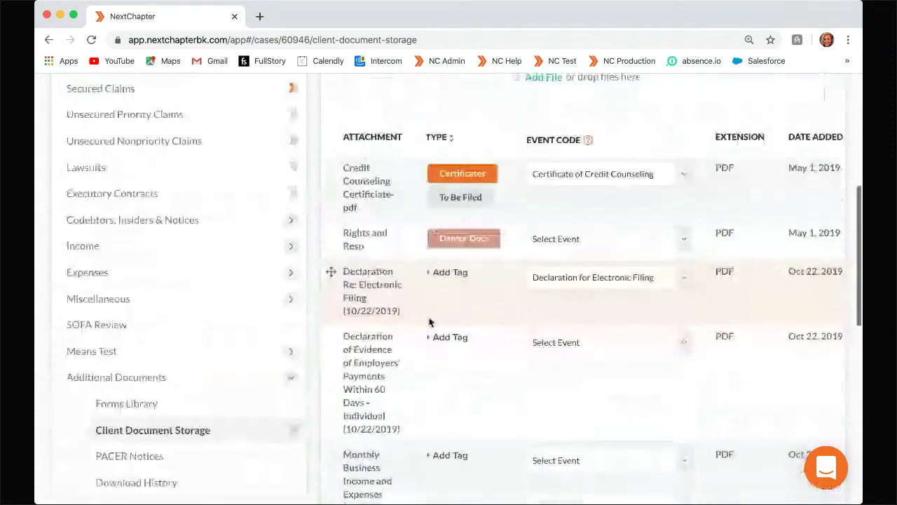
pyautogui.scroll(2, 577, 296)
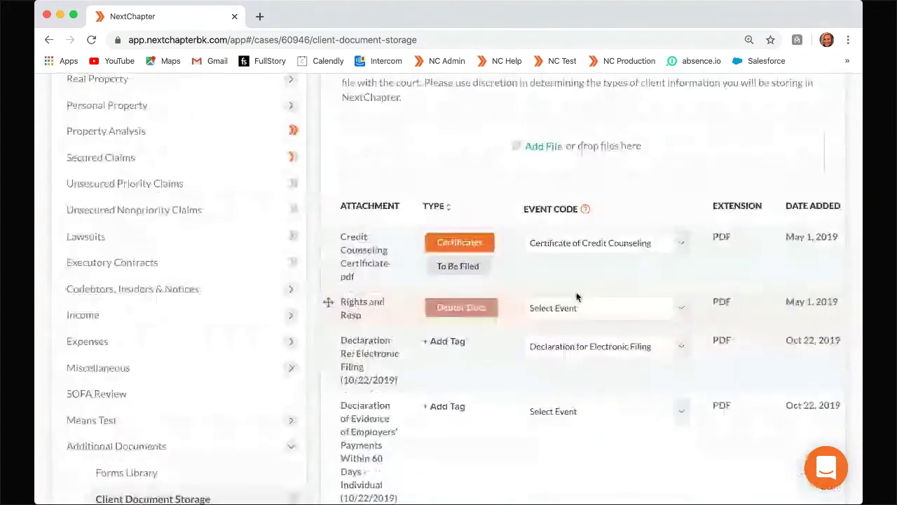
pyautogui.hscroll(1, 560, 273)
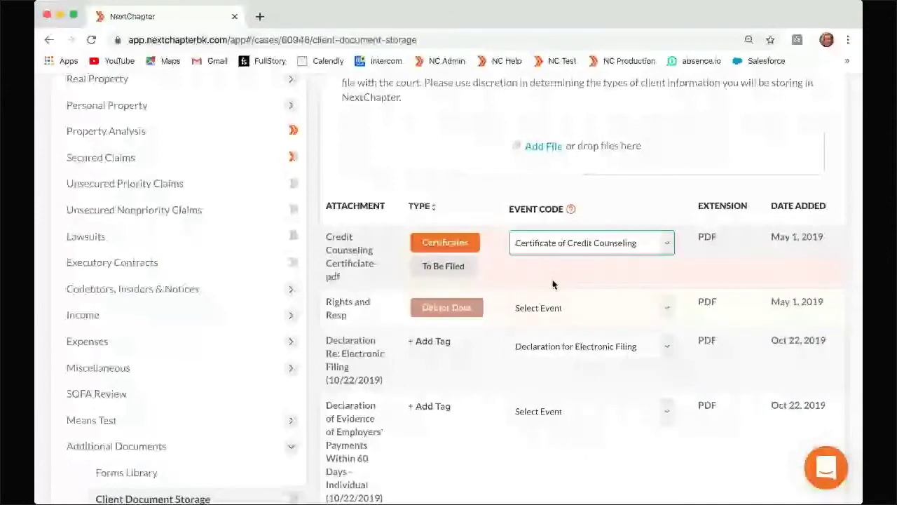
pyautogui.scroll(-1, 335, 260)
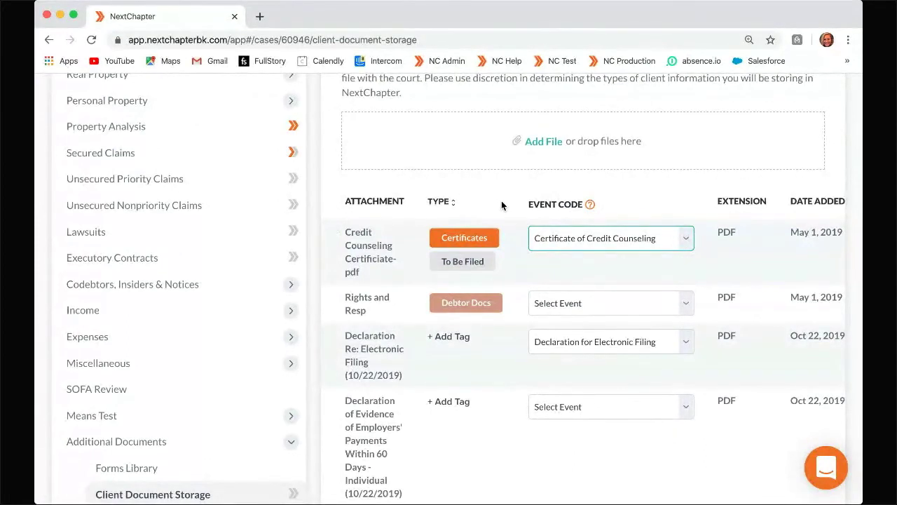
pyautogui.hscroll(2, 501, 200)
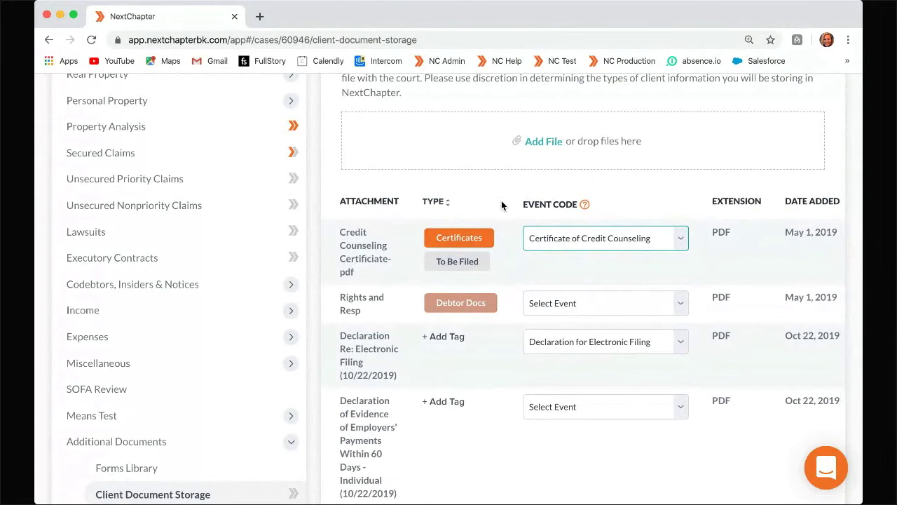
pyautogui.hscroll(1, 502, 205)
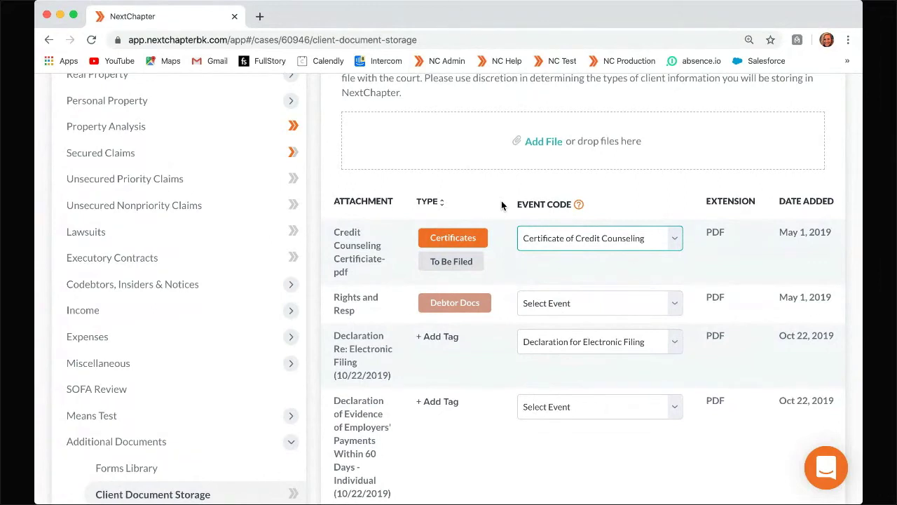
pyautogui.hscroll(-3, 501, 204)
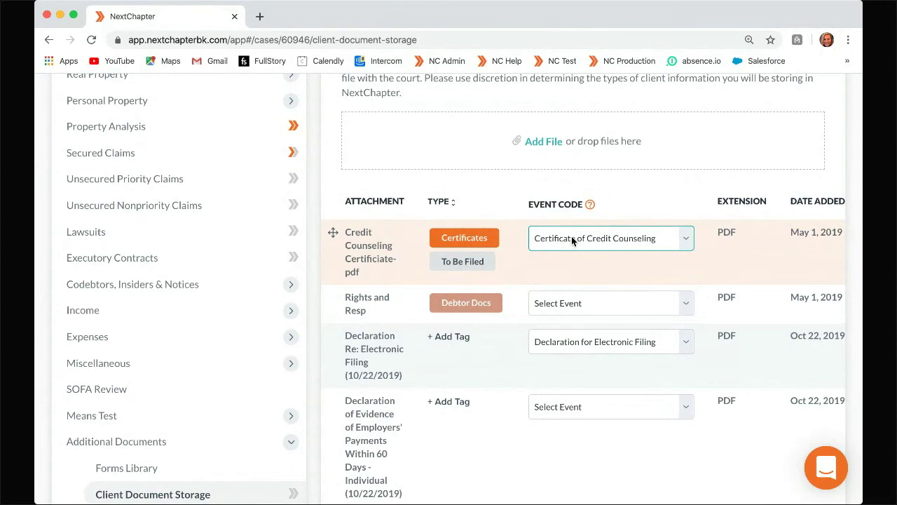
pyautogui.scroll(2, 562, 258)
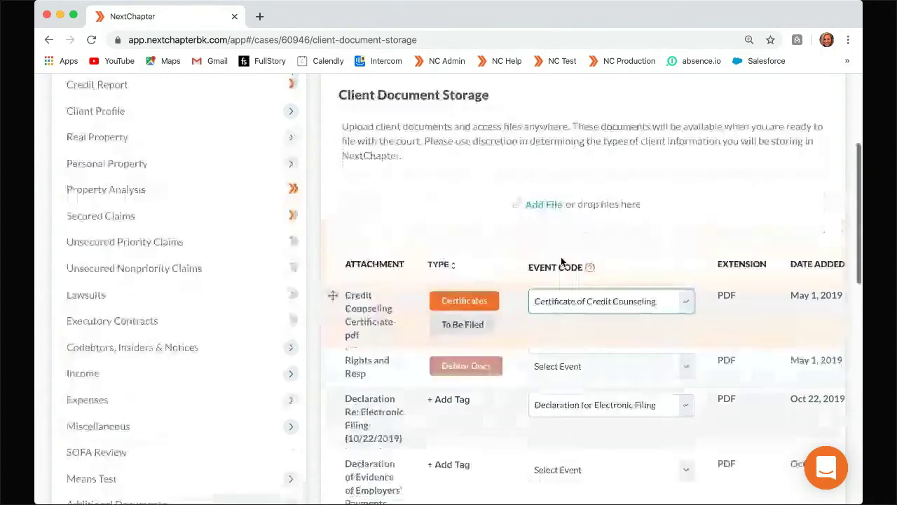
pyautogui.scroll(3, 91, 175)
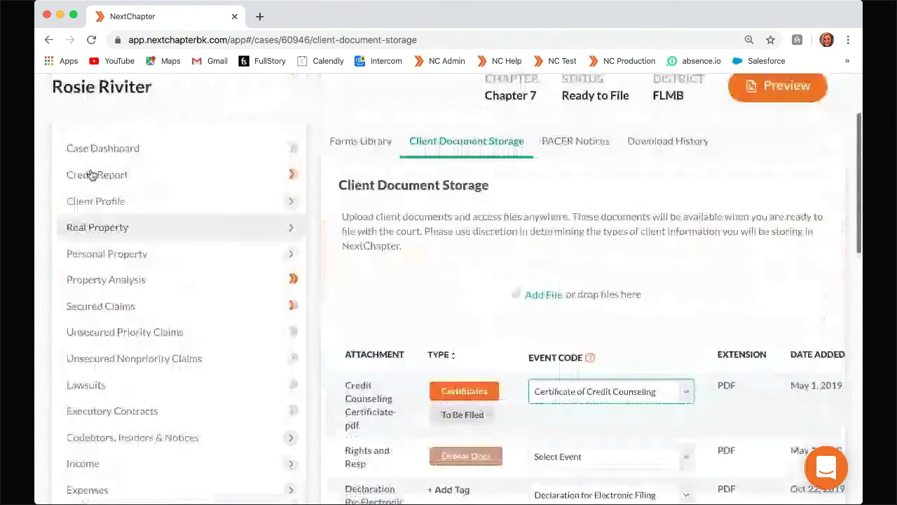
pyautogui.click(98, 150)
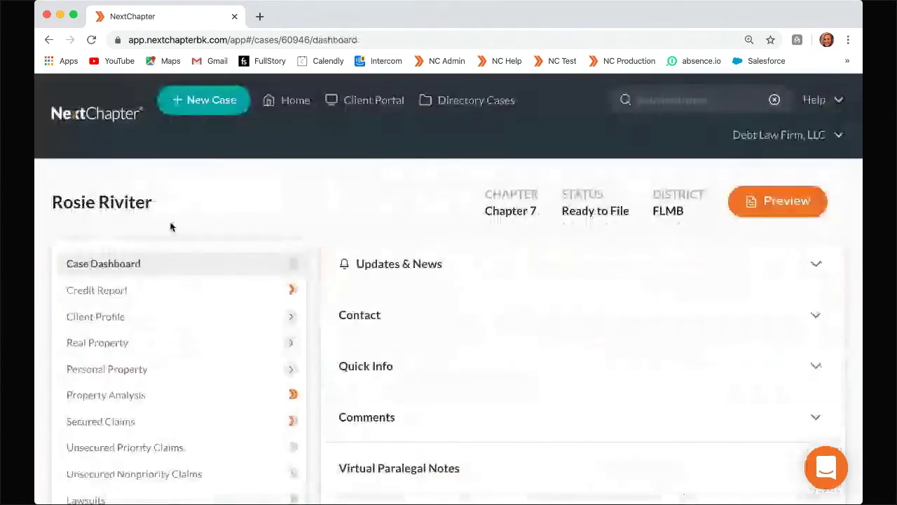
pyautogui.click(463, 273)
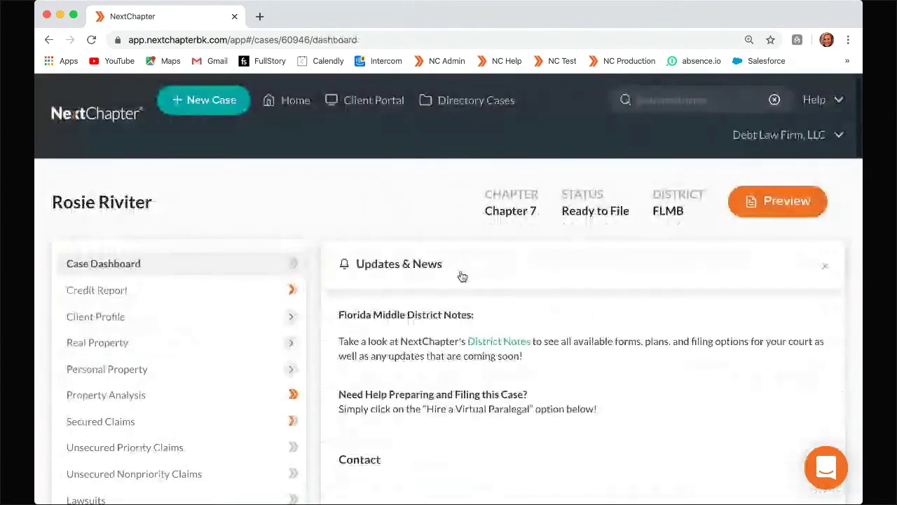
pyautogui.scroll(-1, 491, 287)
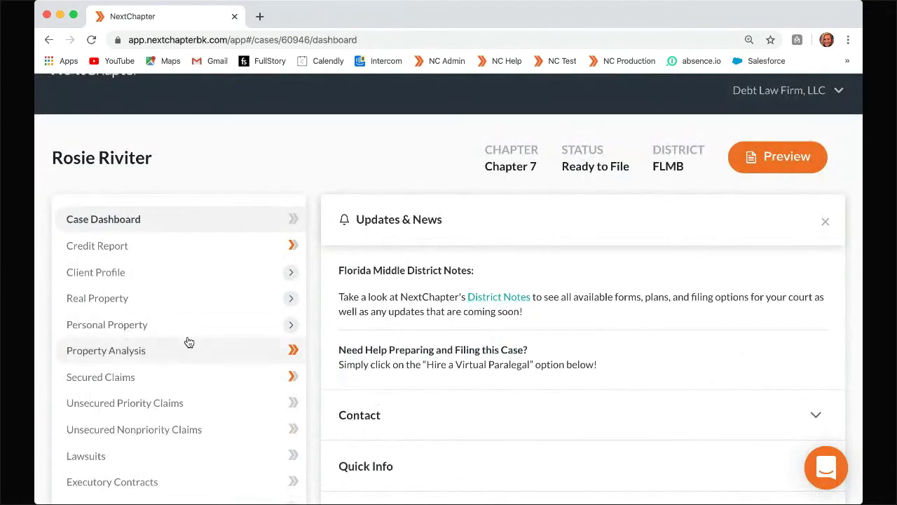
pyautogui.scroll(-4, 187, 343)
pyautogui.scroll(-5, 189, 343)
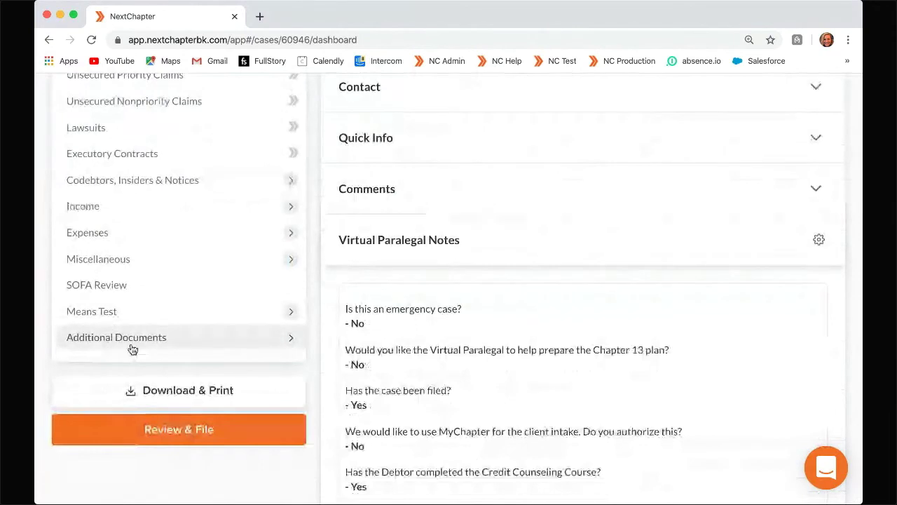
pyautogui.click(131, 343)
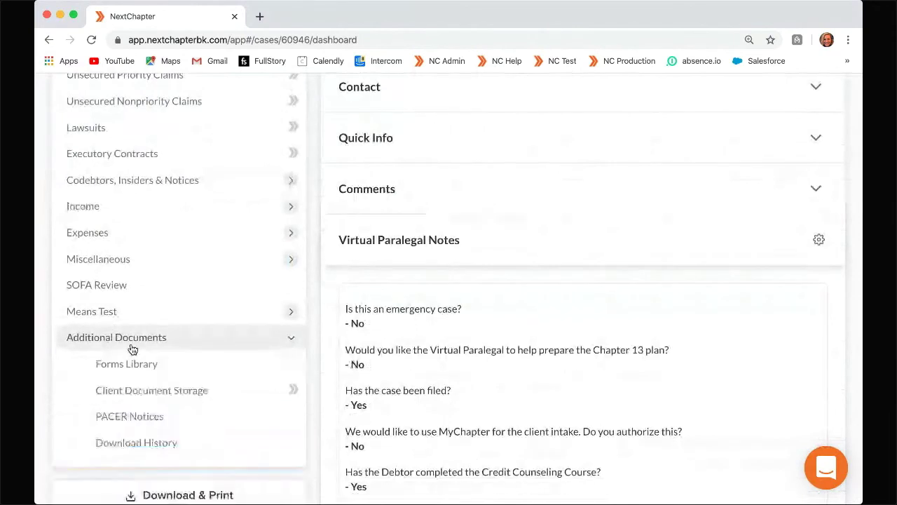
pyautogui.click(138, 396)
pyautogui.scroll(-5, 542, 361)
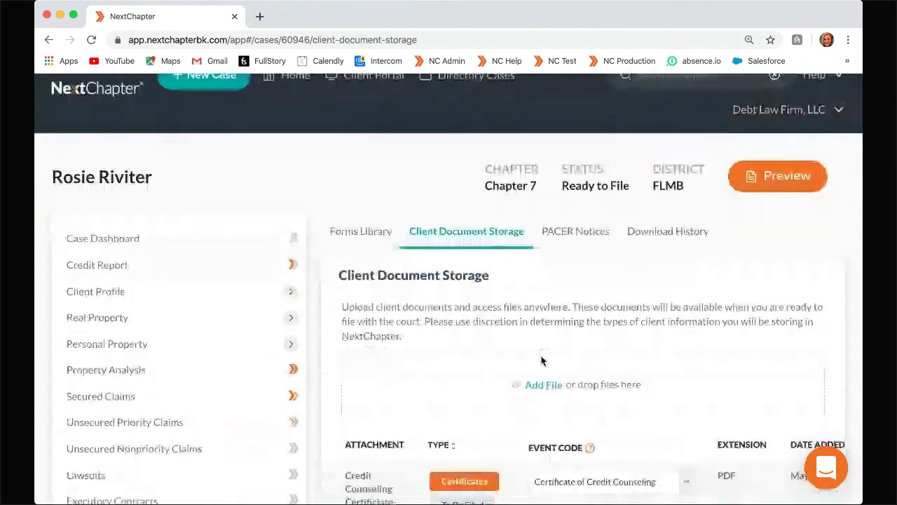
pyautogui.scroll(-2, 551, 368)
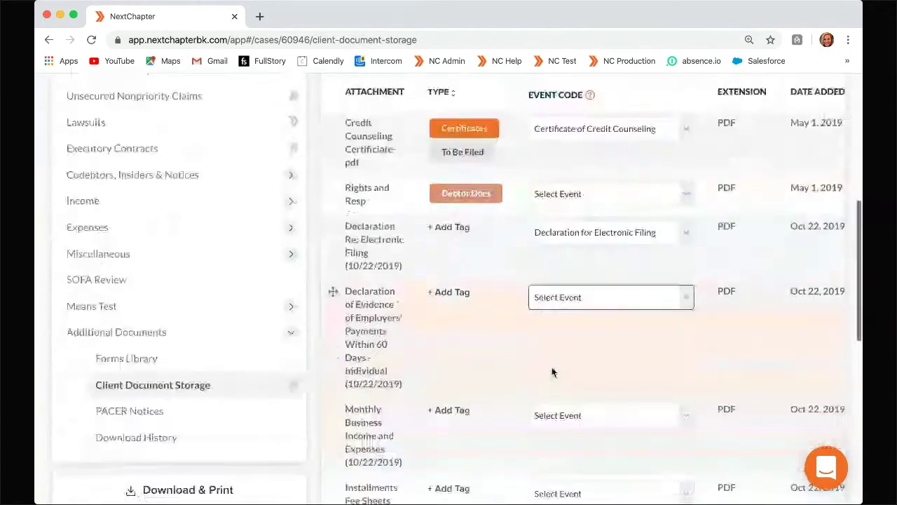
pyautogui.click(216, 428)
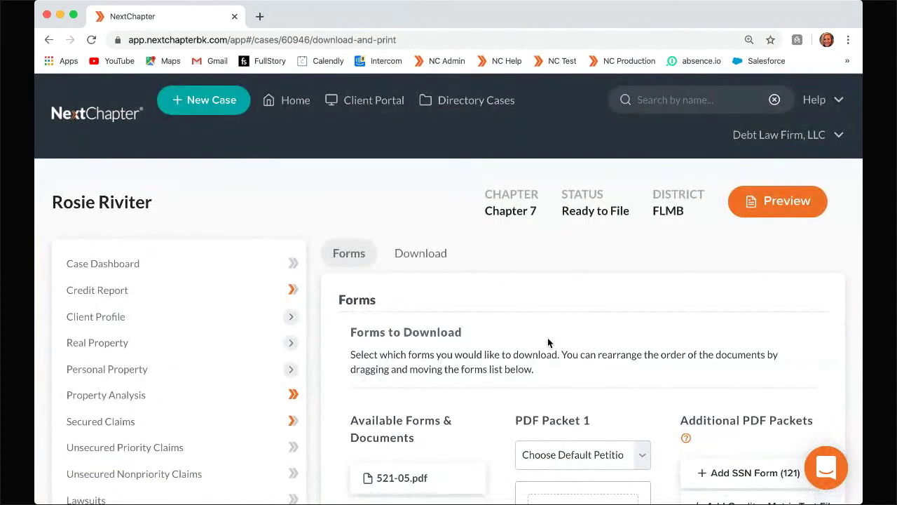
pyautogui.scroll(-2, 547, 337)
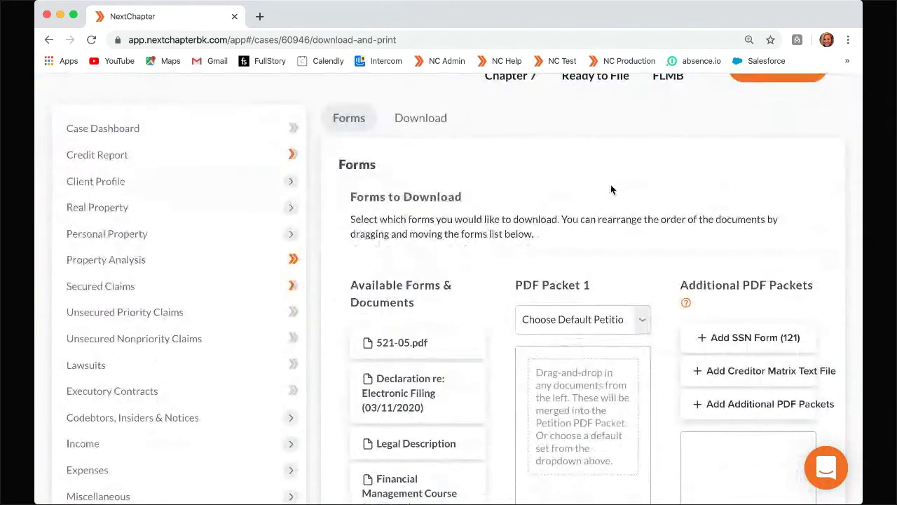
pyautogui.scroll(-1, 746, 81)
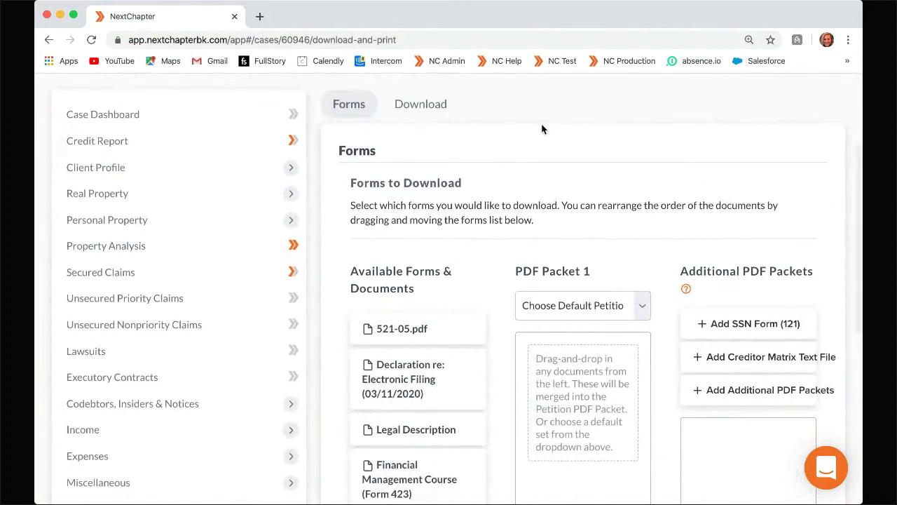
pyautogui.scroll(1, 542, 128)
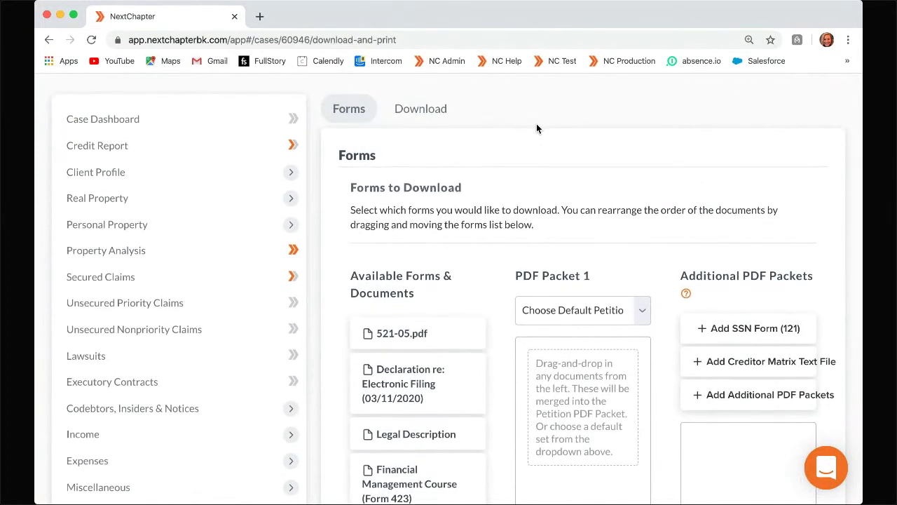
pyautogui.scroll(1, 536, 128)
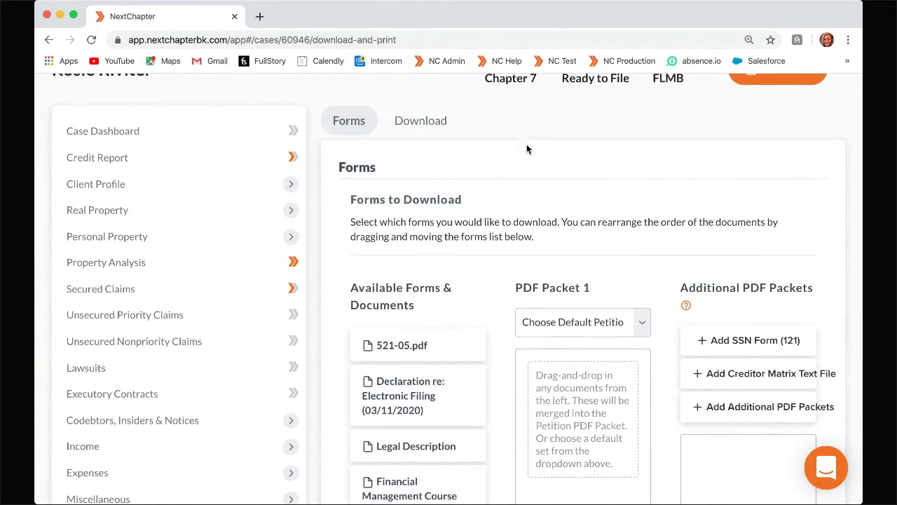
pyautogui.scroll(-1, 519, 140)
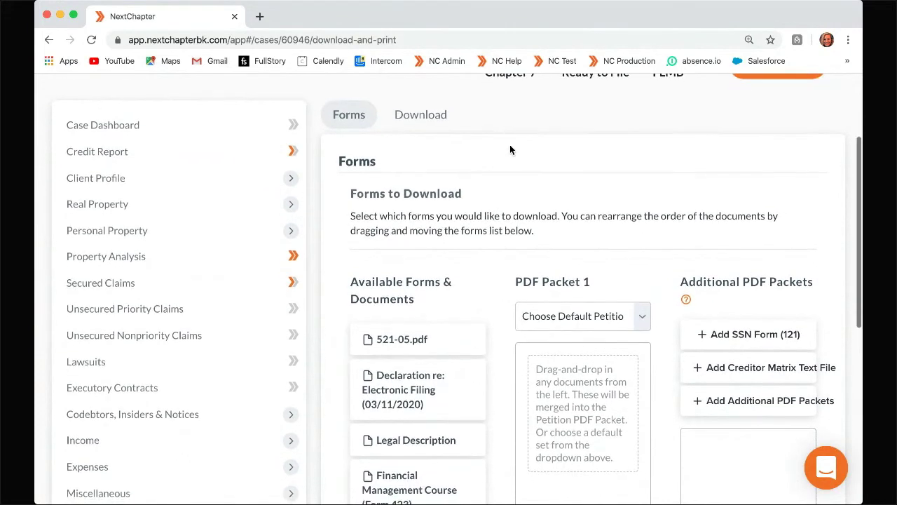
pyautogui.scroll(-1, 510, 145)
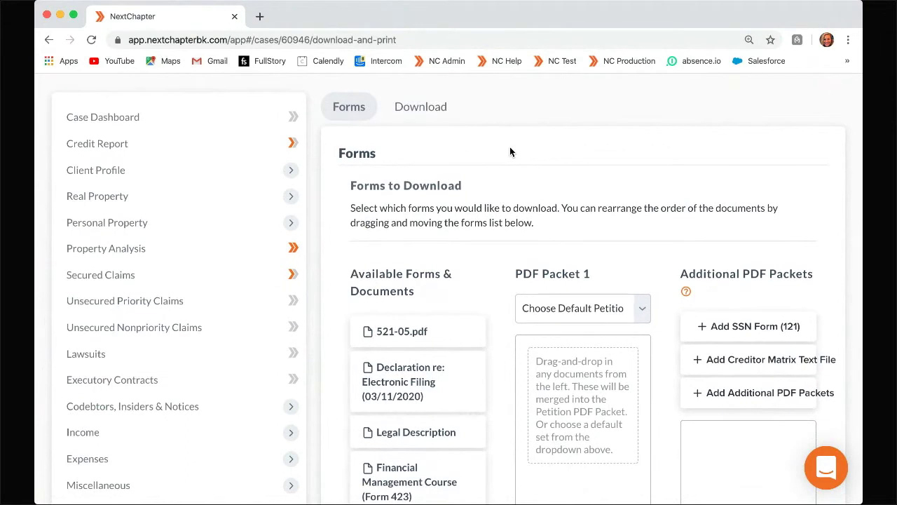
pyautogui.scroll(1, 510, 149)
pyautogui.scroll(1, 510, 146)
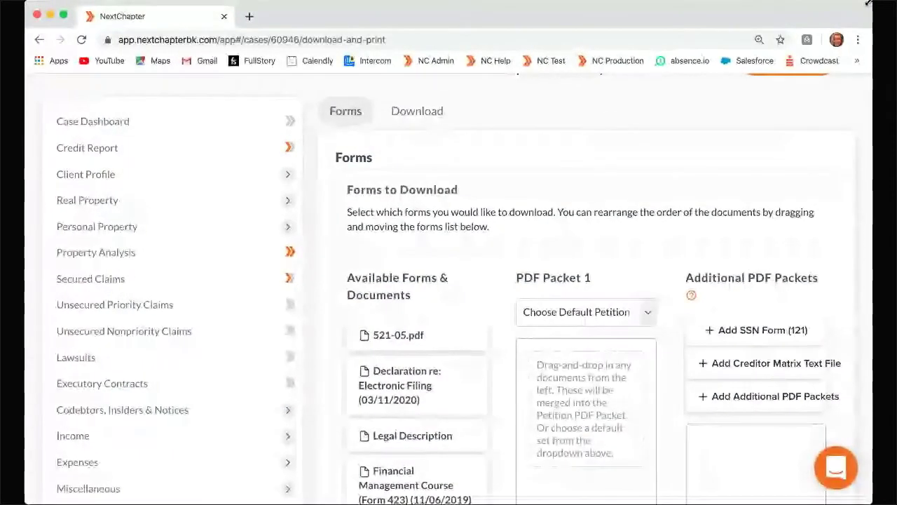
pyautogui.scroll(-5, 208, 444)
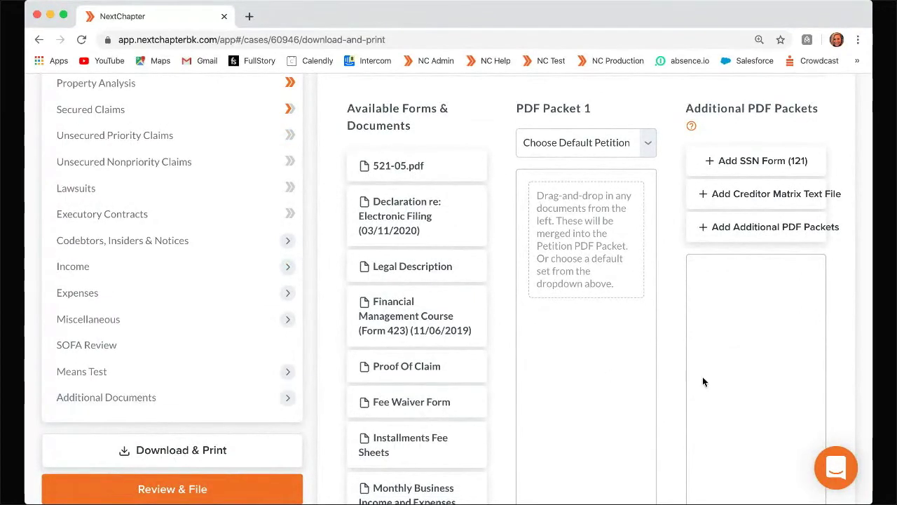
pyautogui.scroll(1, 704, 377)
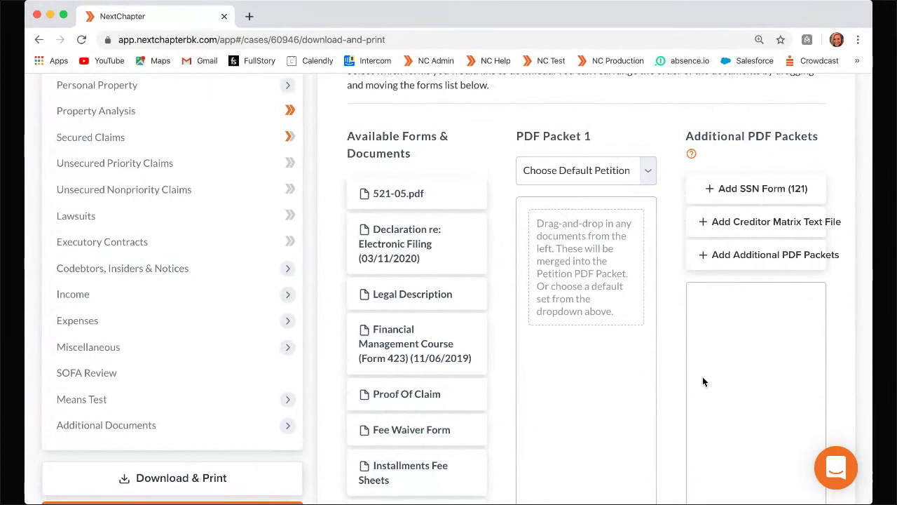
pyautogui.scroll(-1, 703, 381)
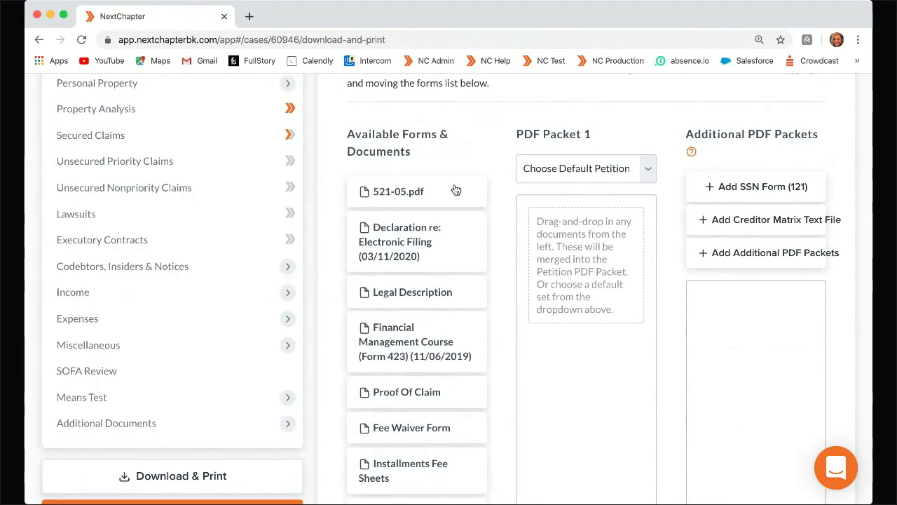
pyautogui.scroll(3, 443, 204)
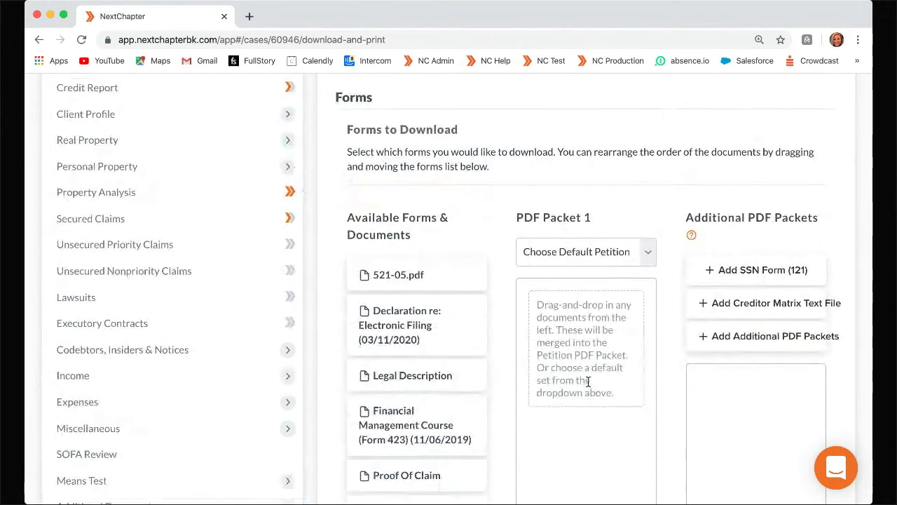
pyautogui.click(727, 274)
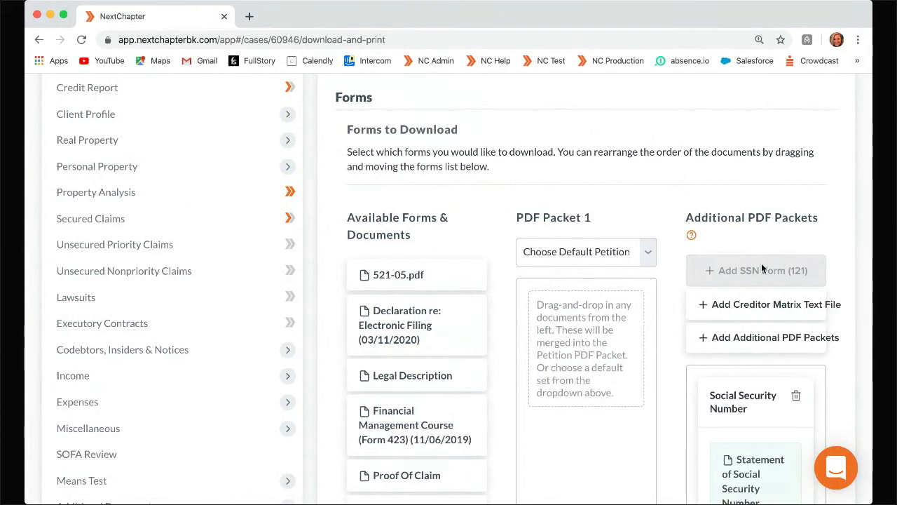
# Scroll the Forms page to check the SSN packet holds the Statement of Social Security Number.
pyautogui.scroll(-2, 741, 220)
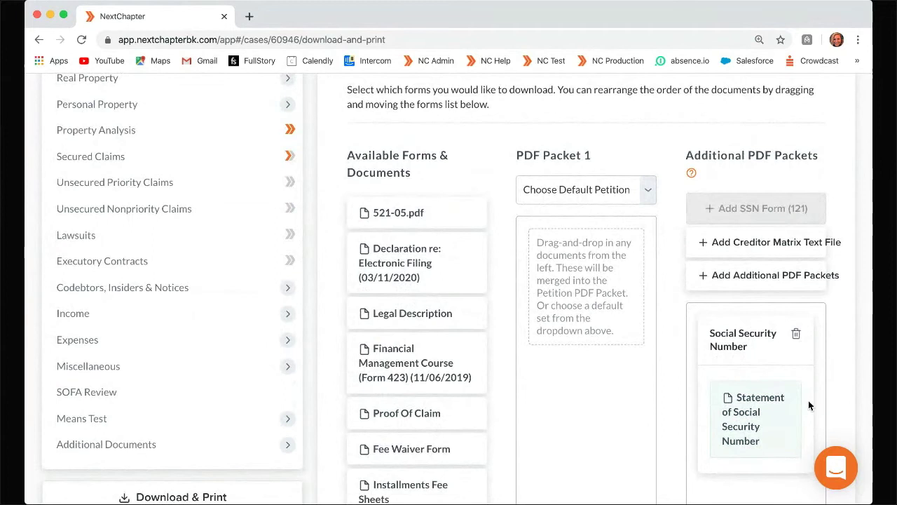
pyautogui.scroll(-2, 848, 416)
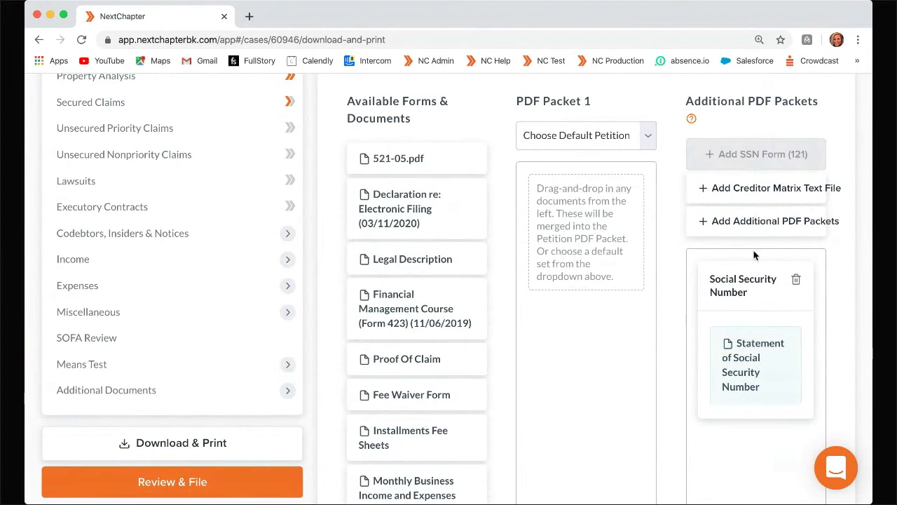
pyautogui.scroll(-1, 767, 177)
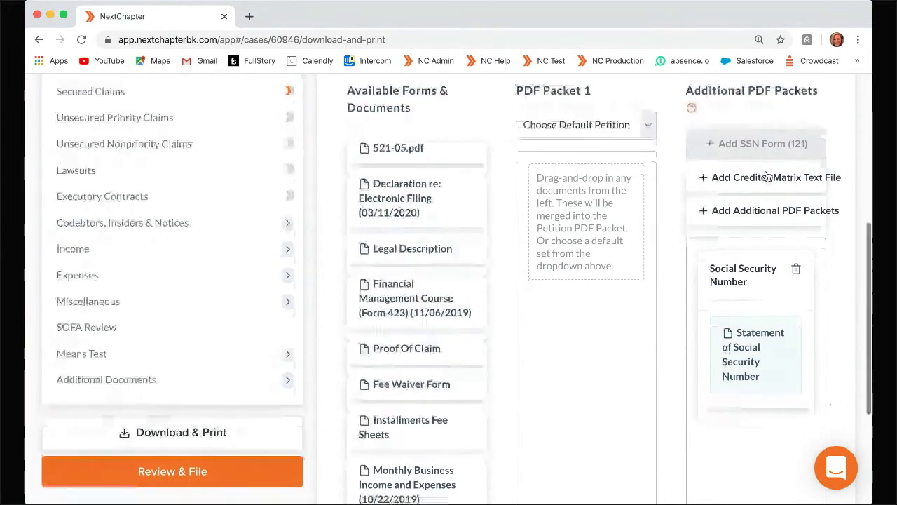
pyautogui.scroll(1, 803, 386)
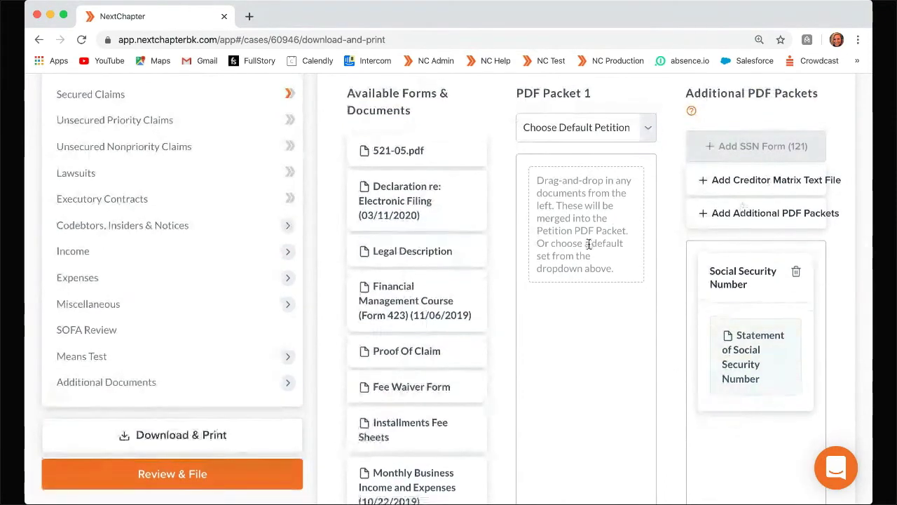
pyautogui.scroll(-3, 633, 384)
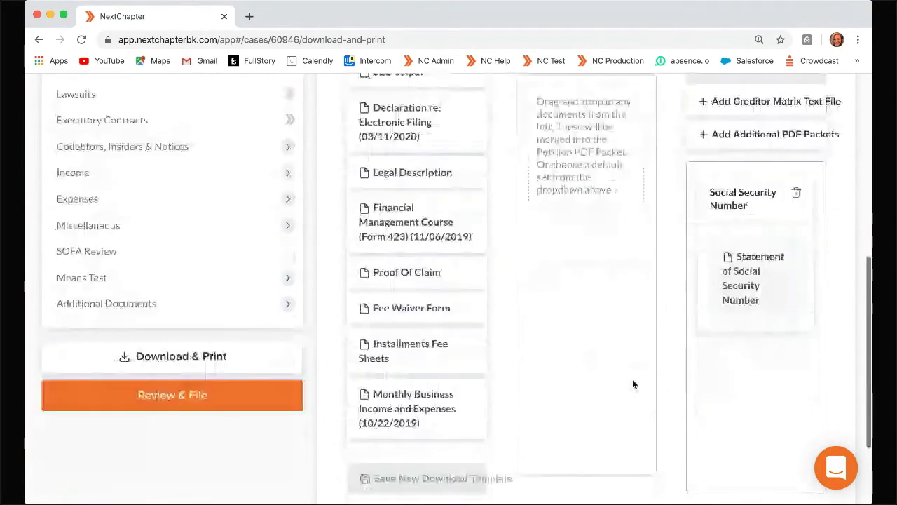
pyautogui.scroll(2, 714, 351)
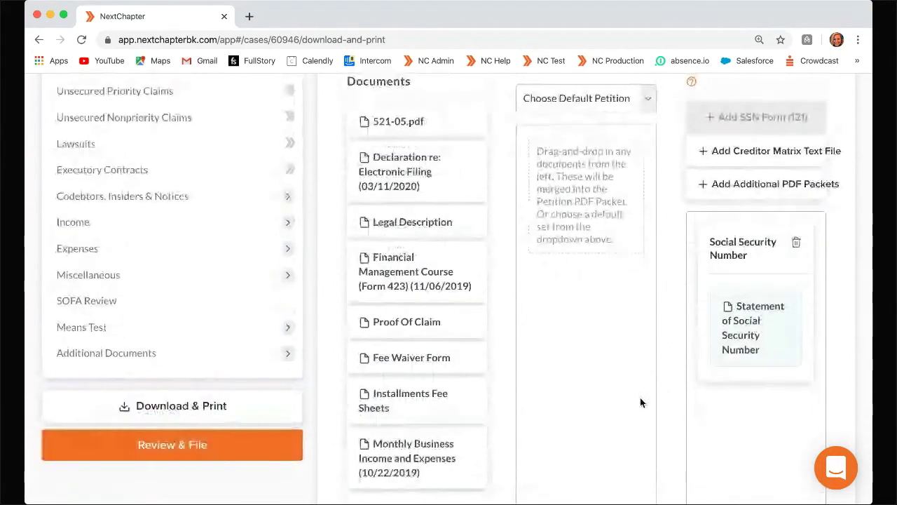
pyautogui.scroll(-5, 640, 403)
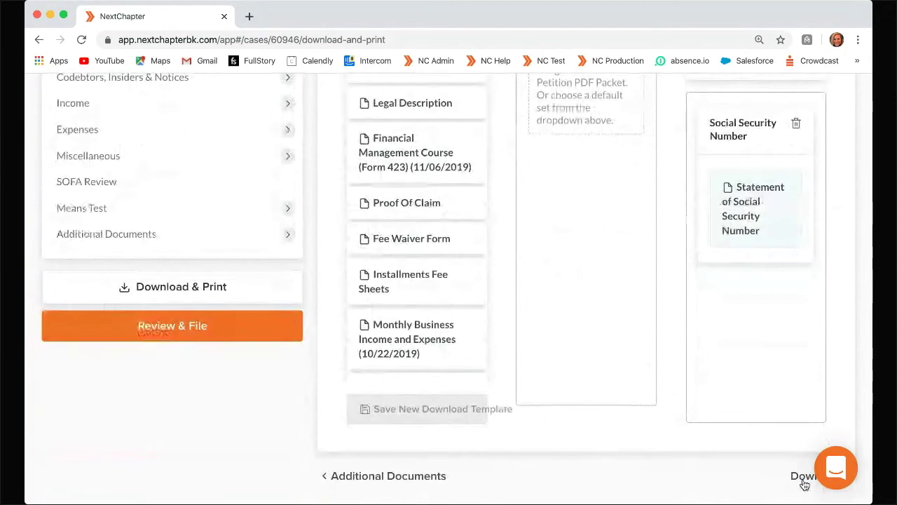
# On the Download step, enter the debtor's full SSN in the Debtor Full SSN / ITIN field.
pyautogui.click(804, 482)
pyautogui.scroll(3, 593, 413)
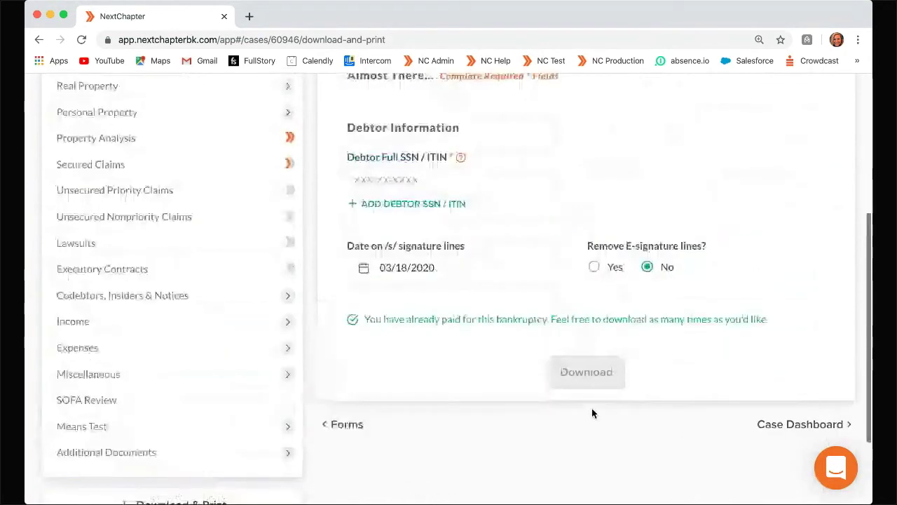
pyautogui.scroll(1, 591, 409)
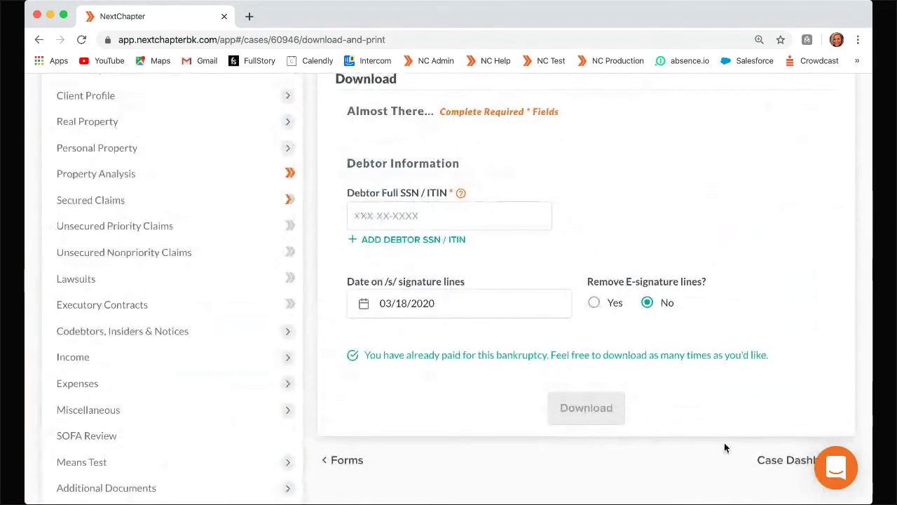
pyautogui.scroll(1, 726, 447)
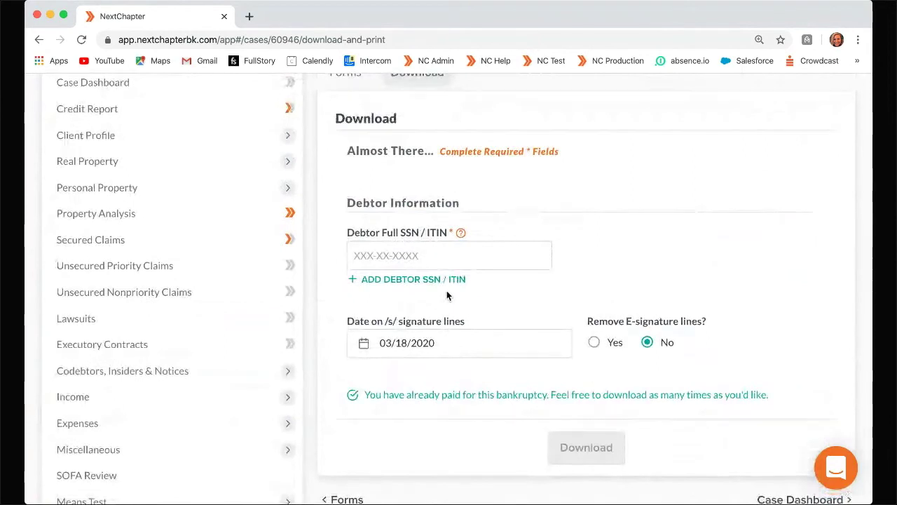
pyautogui.click(377, 249)
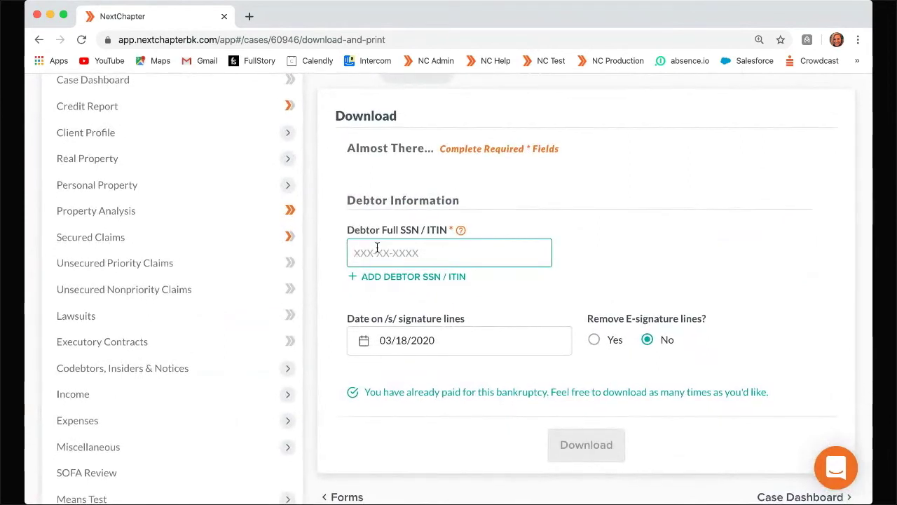
pyautogui.write('123-48-1723')
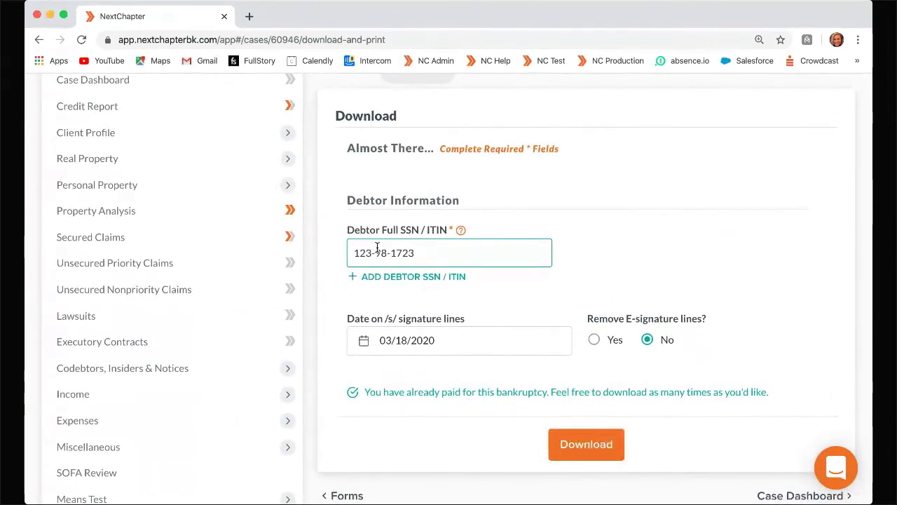
# Check the 03/18/2020 signature date, then merge and download the bankruptcy packet.
pyautogui.scroll(-1, 420, 249)
pyautogui.scroll(1, 449, 252)
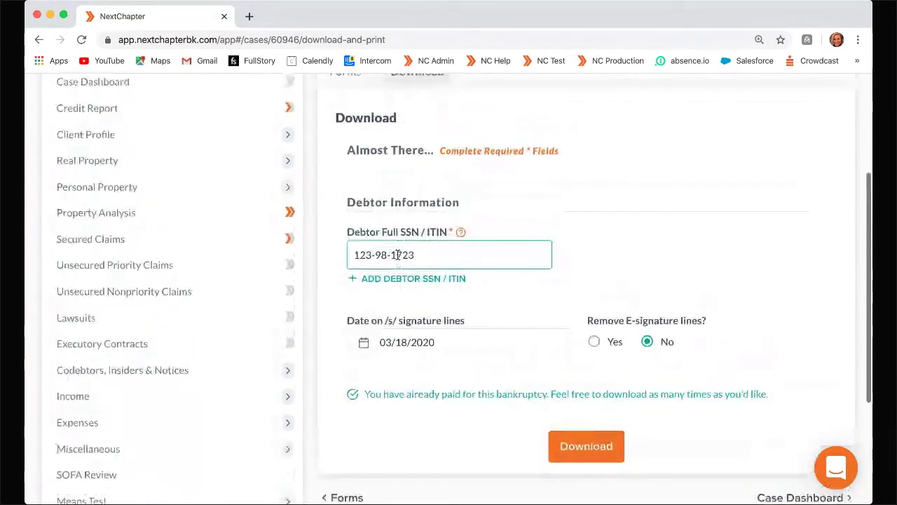
pyautogui.scroll(-1, 561, 237)
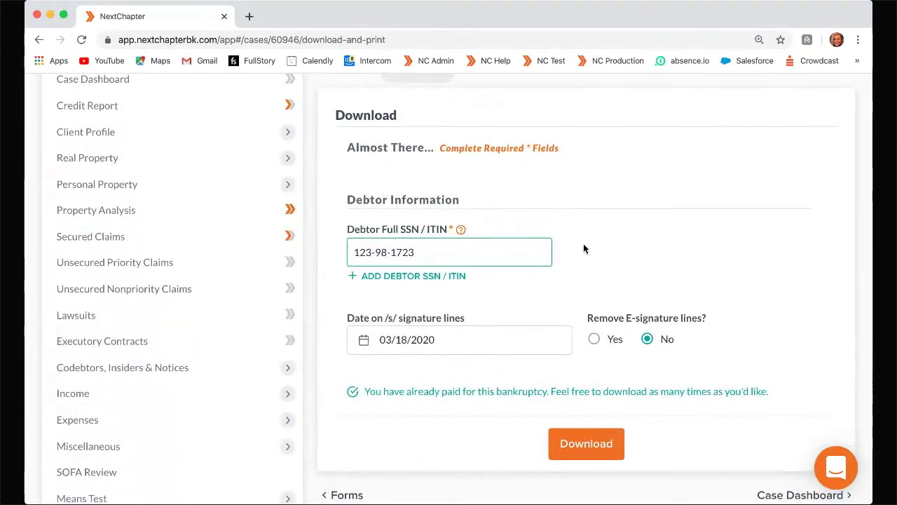
pyautogui.scroll(-1, 584, 248)
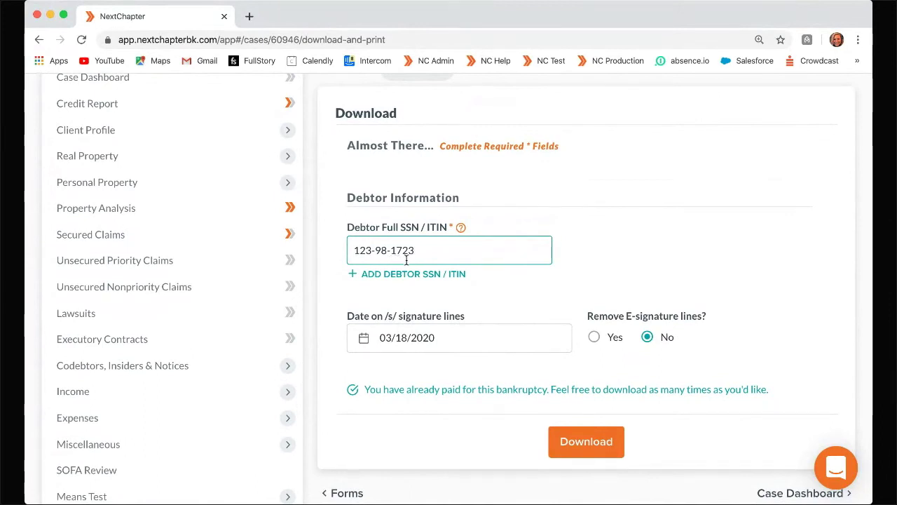
pyautogui.scroll(1, 407, 257)
pyautogui.scroll(-1, 458, 260)
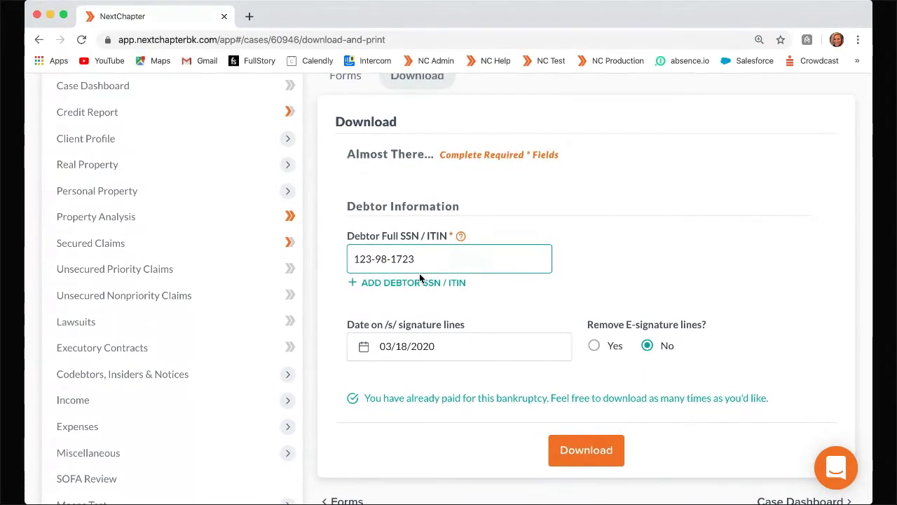
pyautogui.scroll(-1, 420, 277)
pyautogui.scroll(-1, 470, 368)
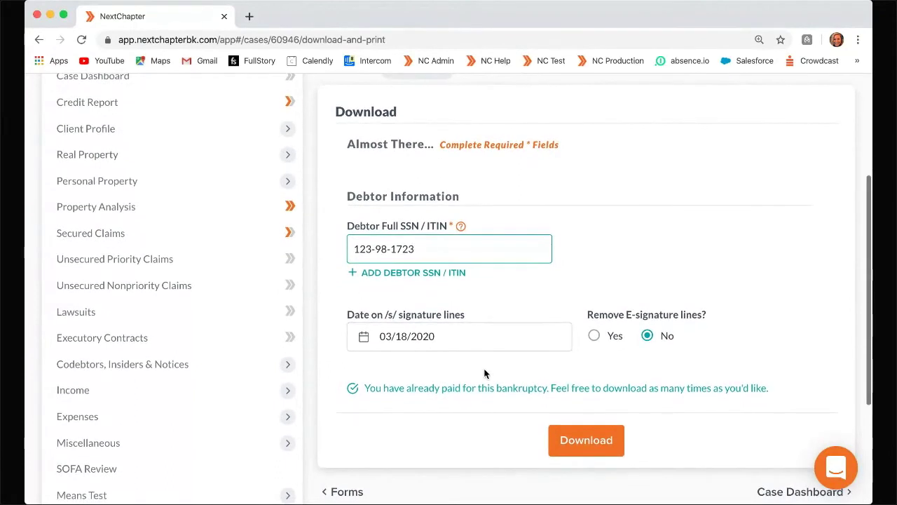
pyautogui.scroll(-2, 568, 354)
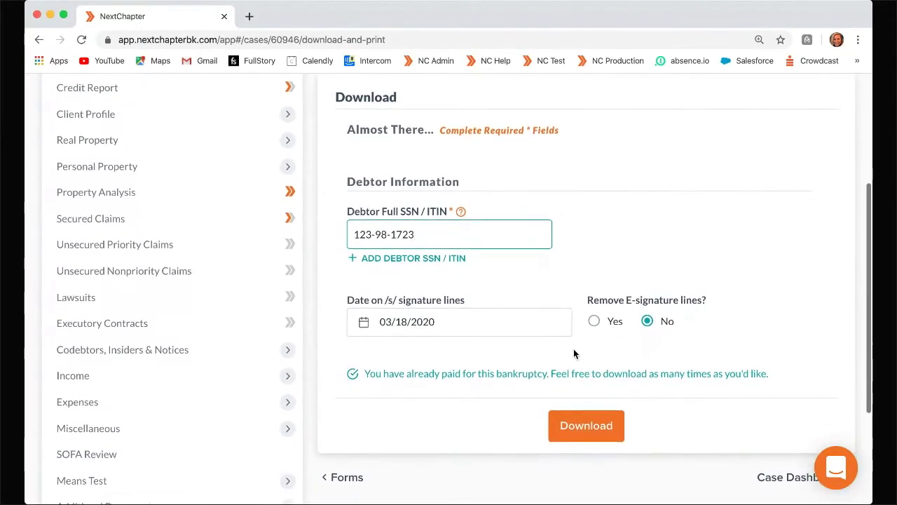
pyautogui.scroll(1, 578, 350)
pyautogui.scroll(-1, 674, 358)
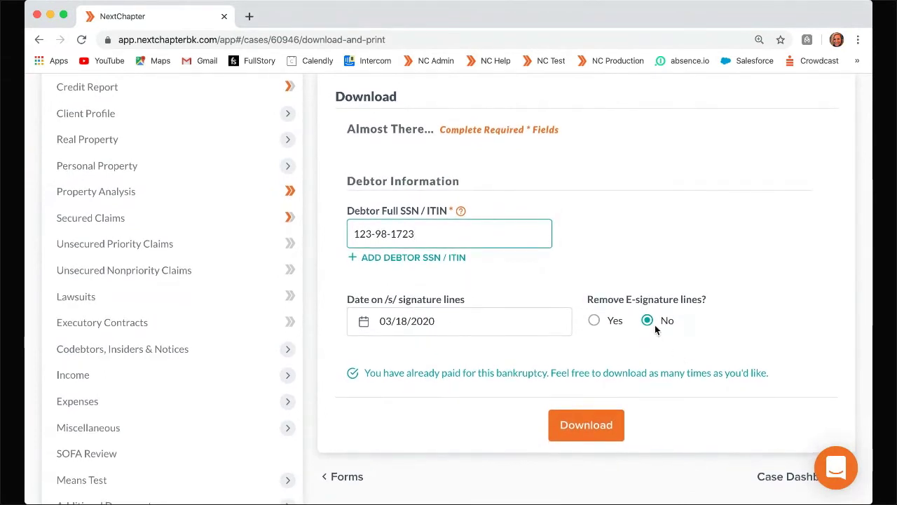
pyautogui.scroll(-1, 661, 336)
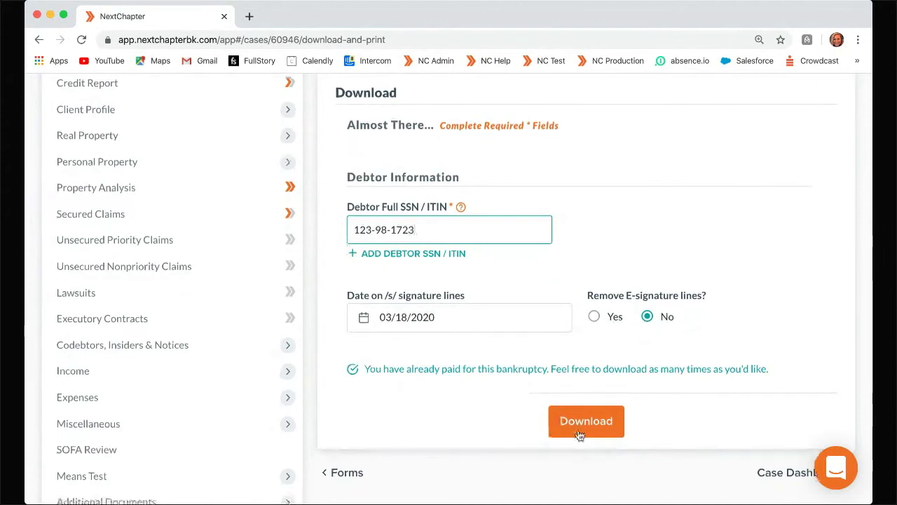
pyautogui.scroll(1, 661, 446)
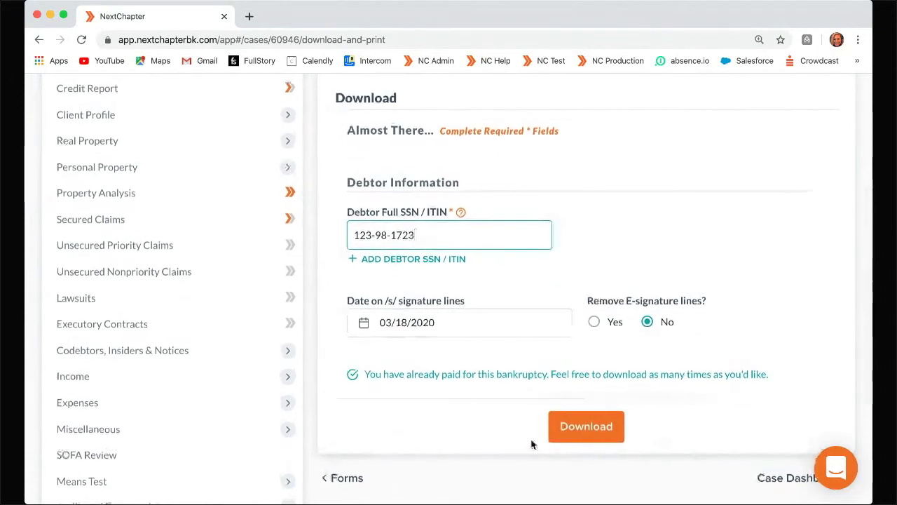
pyautogui.click(581, 431)
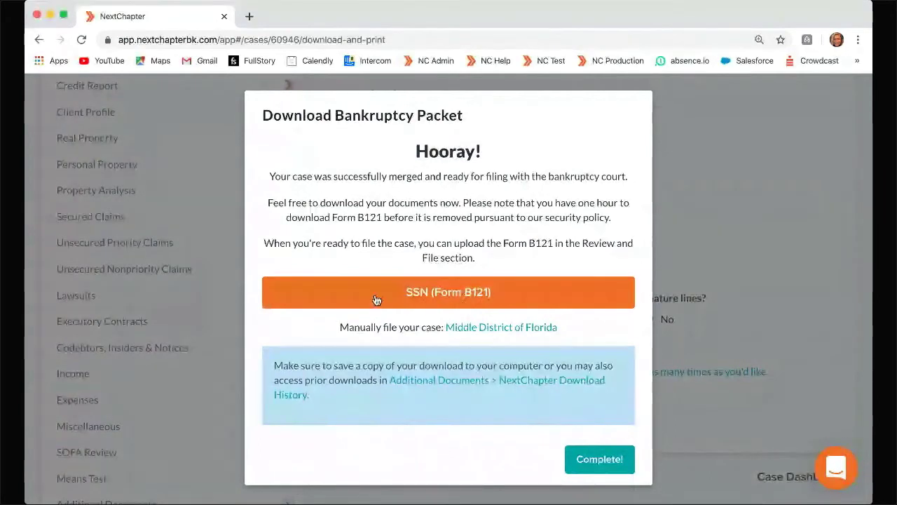
# Open the SSN (Form B121) download from the Hooray confirmation.
pyautogui.click(444, 294)
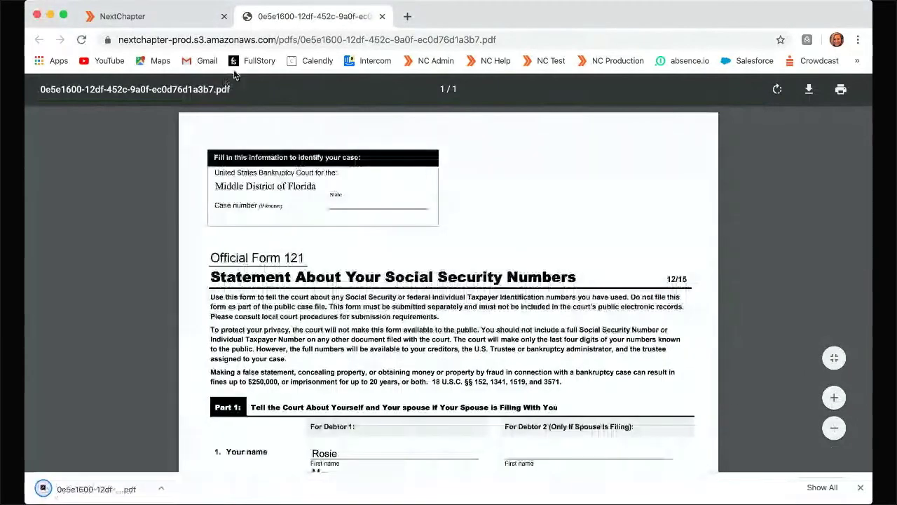
# Close the Official Form 121 PDF tab to return to the download dialog.
pyautogui.click(382, 16)
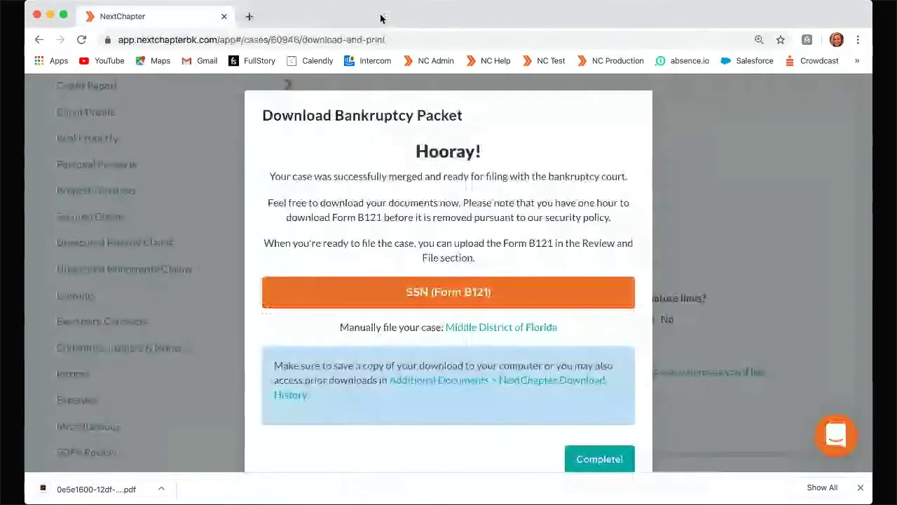
# Finish the download confirmation with Complete! and reload the Forms page.
pyautogui.click(729, 174)
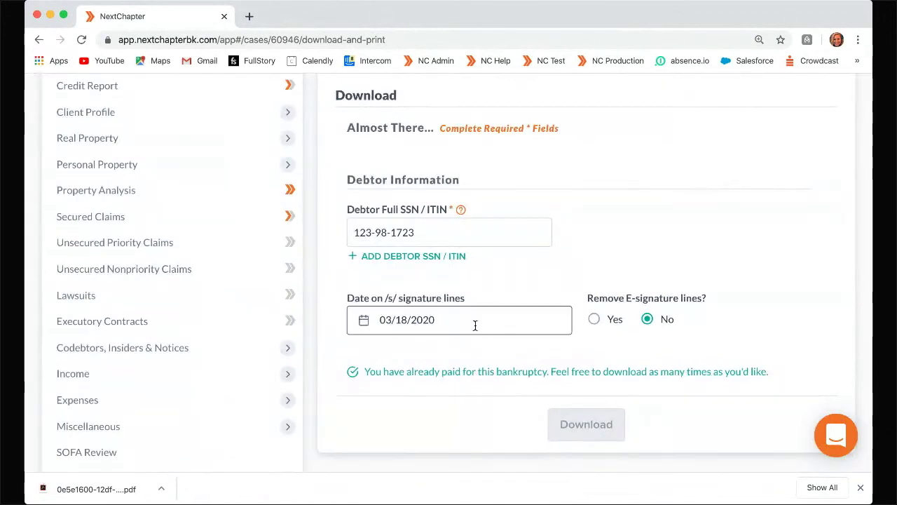
pyautogui.scroll(-3, 105, 354)
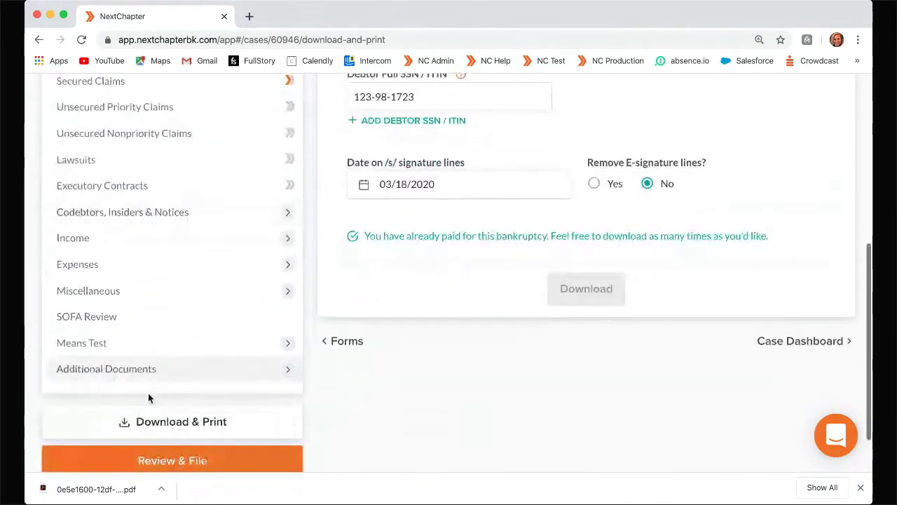
pyautogui.scroll(5, 177, 297)
pyautogui.click(81, 39)
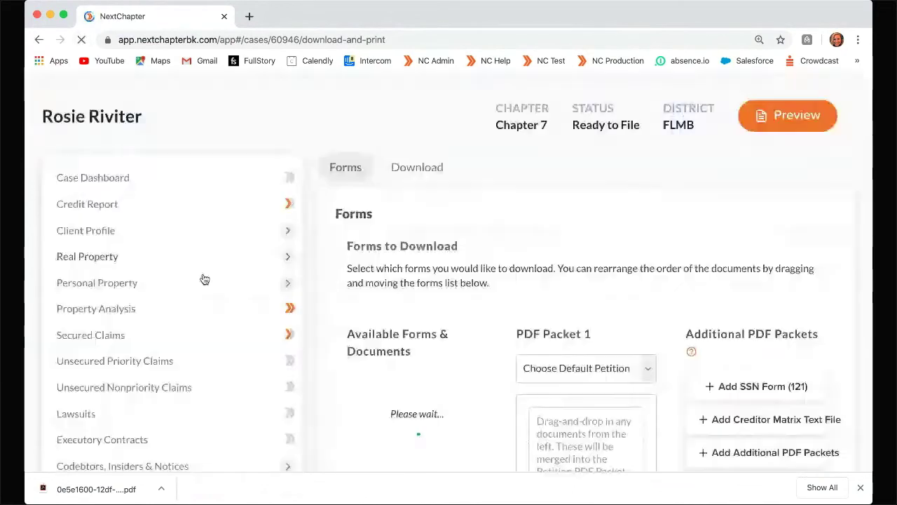
pyautogui.scroll(-3, 211, 275)
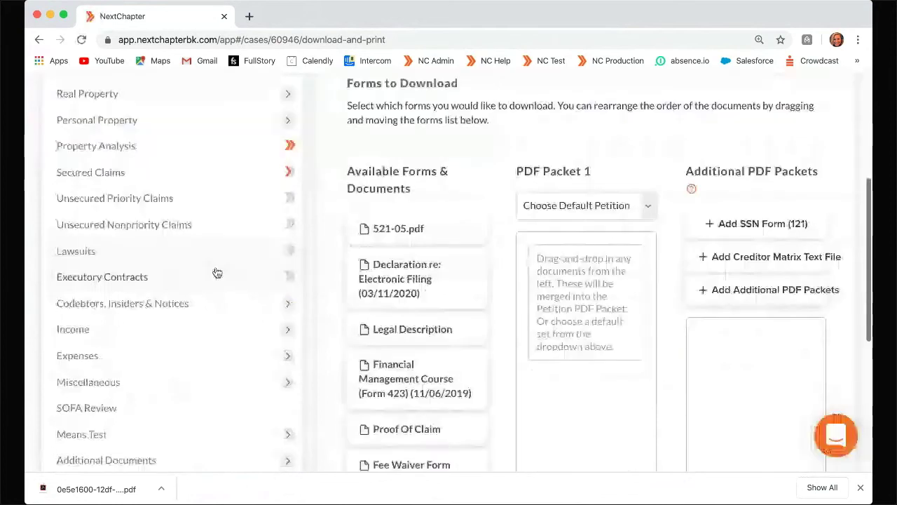
pyautogui.scroll(-2, 217, 273)
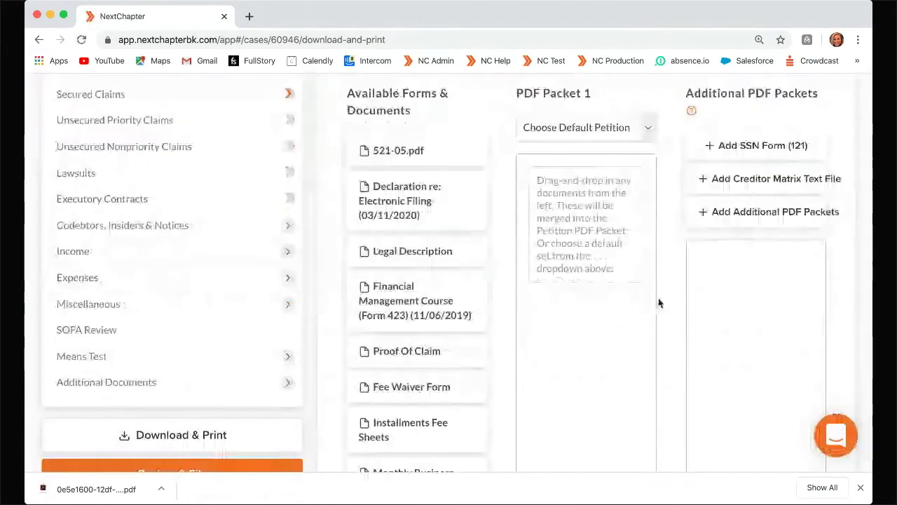
pyautogui.scroll(1, 620, 315)
pyautogui.scroll(1, 620, 315)
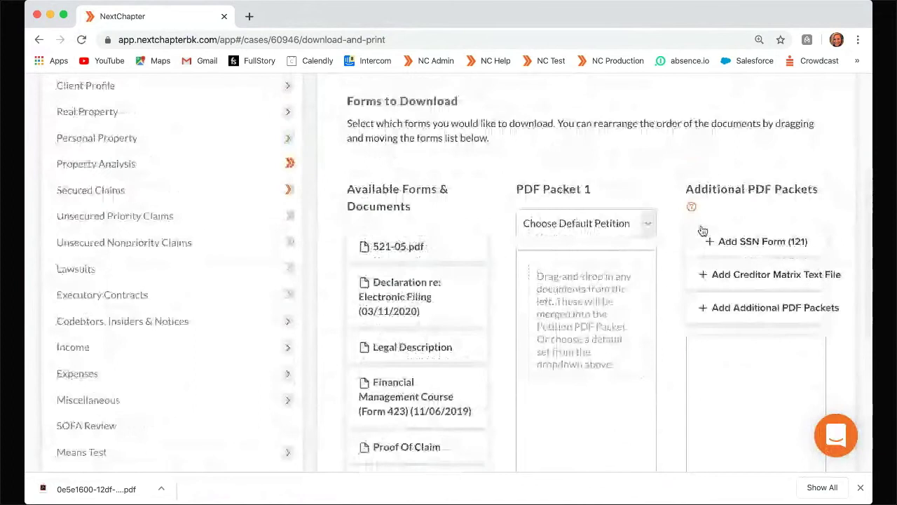
pyautogui.scroll(1, 495, 120)
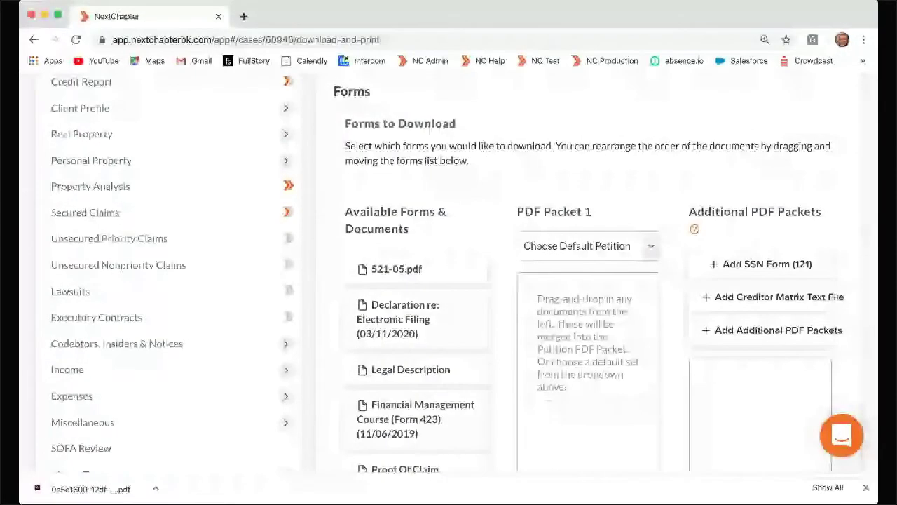
# Maximize the browser and fill PDF Packet 1 with the Complete Bankruptcy Petition set.
pyautogui.moveTo(869, 6); pyautogui.dragTo(887, 2)
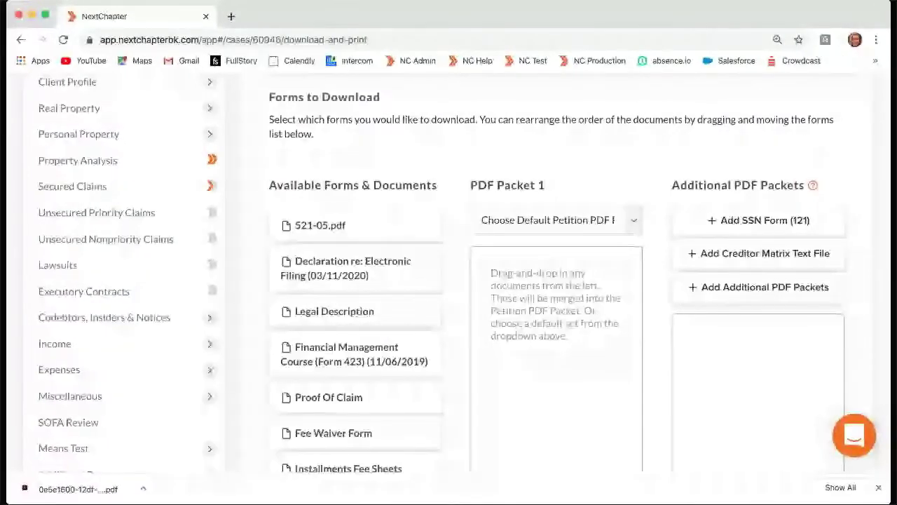
pyautogui.scroll(1, 359, 212)
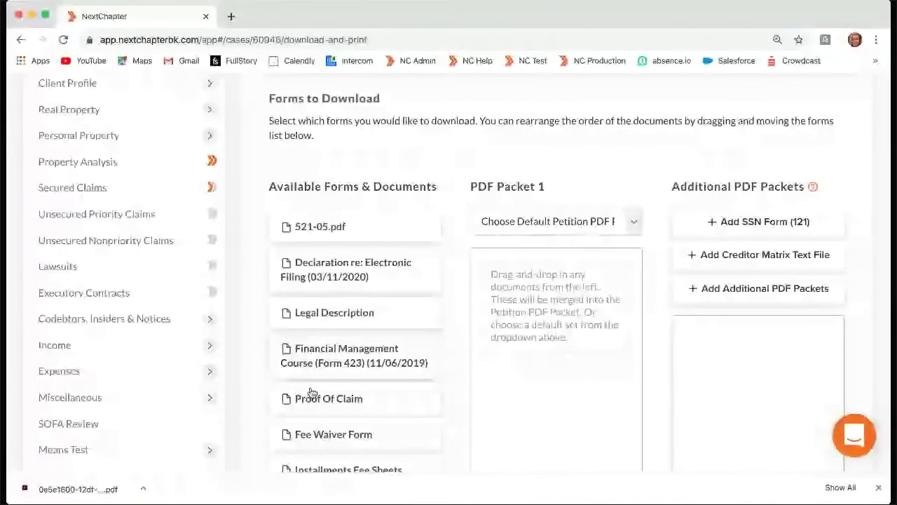
pyautogui.scroll(-2, 312, 393)
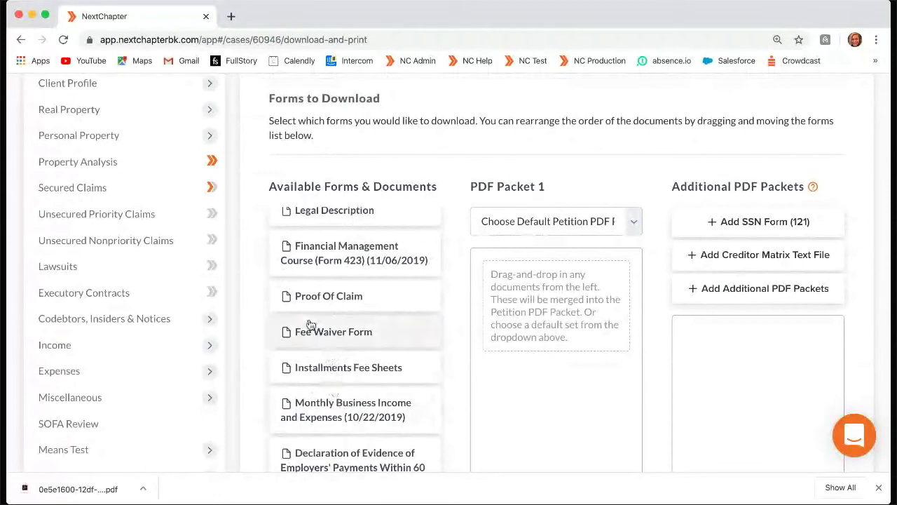
pyautogui.moveTo(300, 331); pyautogui.dragTo(525, 384)
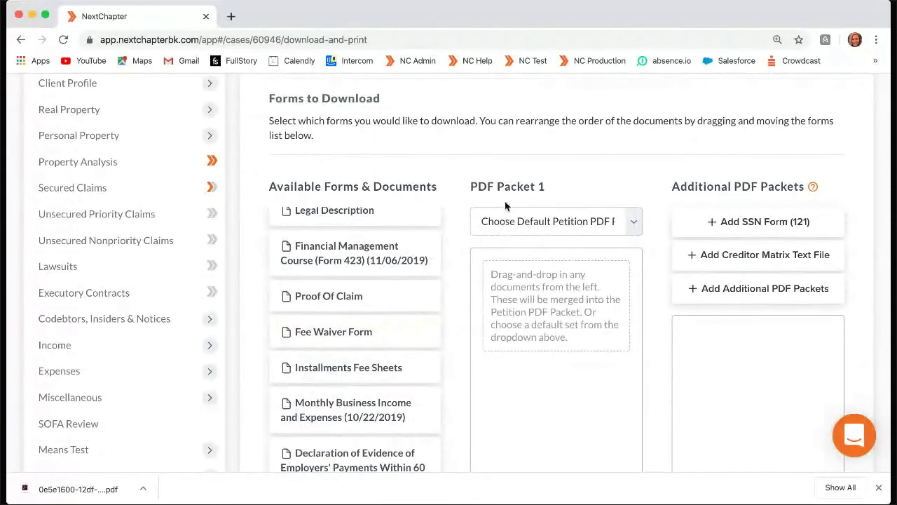
pyautogui.scroll(-1, 600, 182)
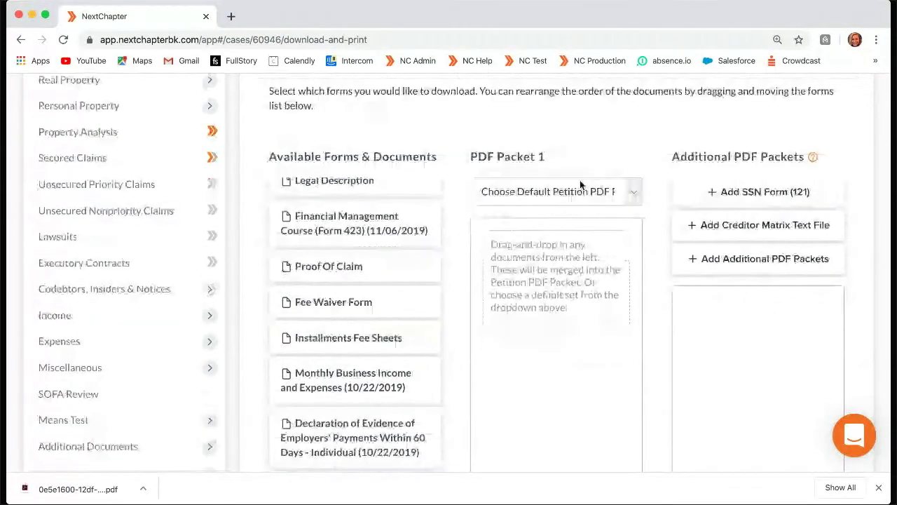
pyautogui.click(549, 211)
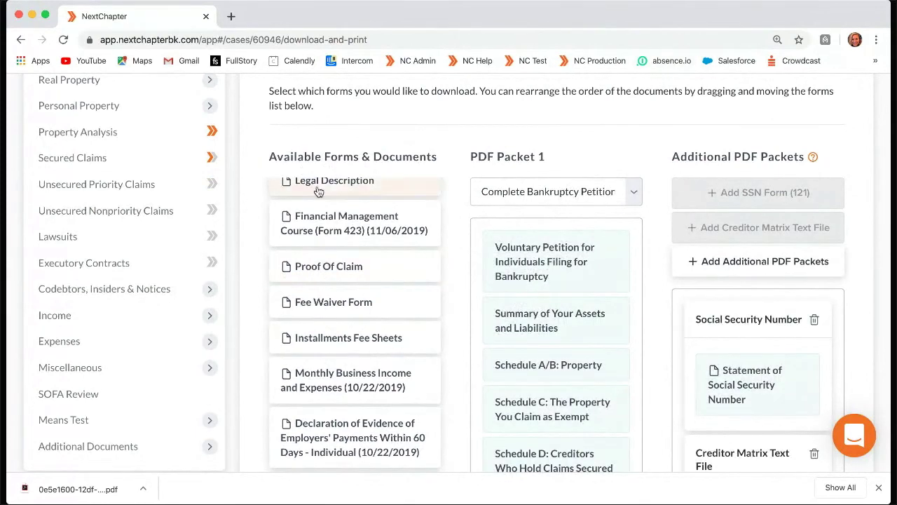
# Confirm the Creditor Matrix packet holds Creditor.txt beside the SSN packet.
pyautogui.scroll(-3, 789, 316)
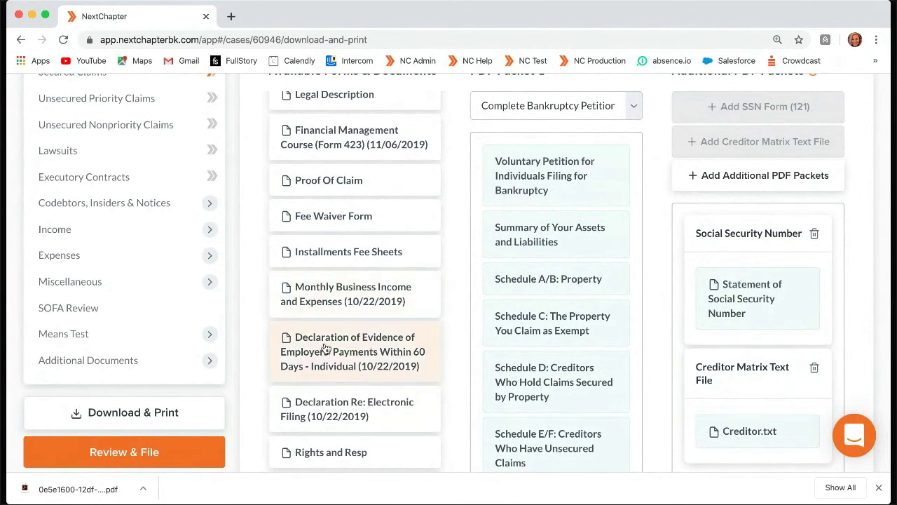
pyautogui.scroll(3, 325, 347)
pyautogui.scroll(1, 326, 351)
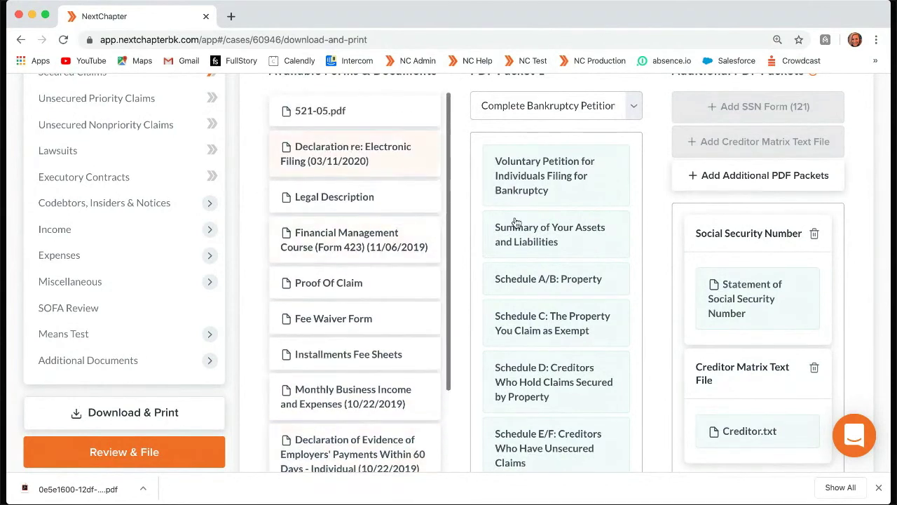
pyautogui.scroll(2, 421, 280)
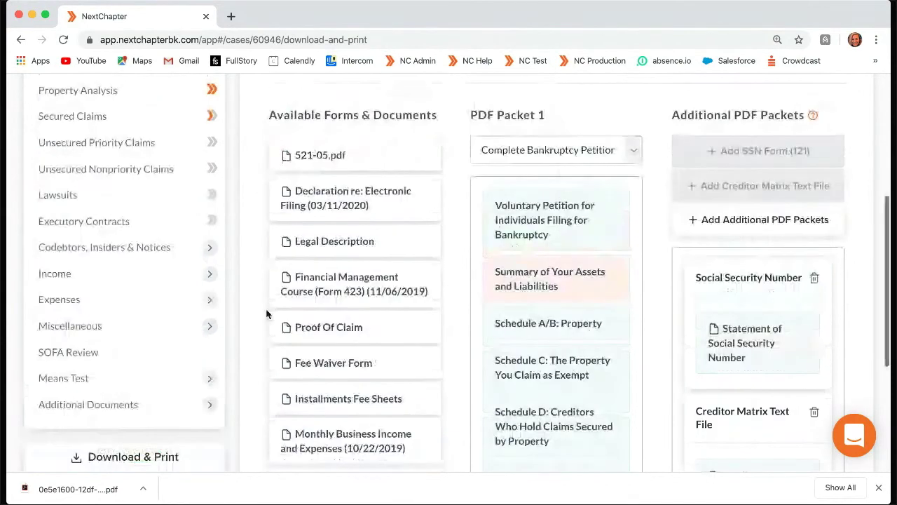
pyautogui.scroll(1, 312, 167)
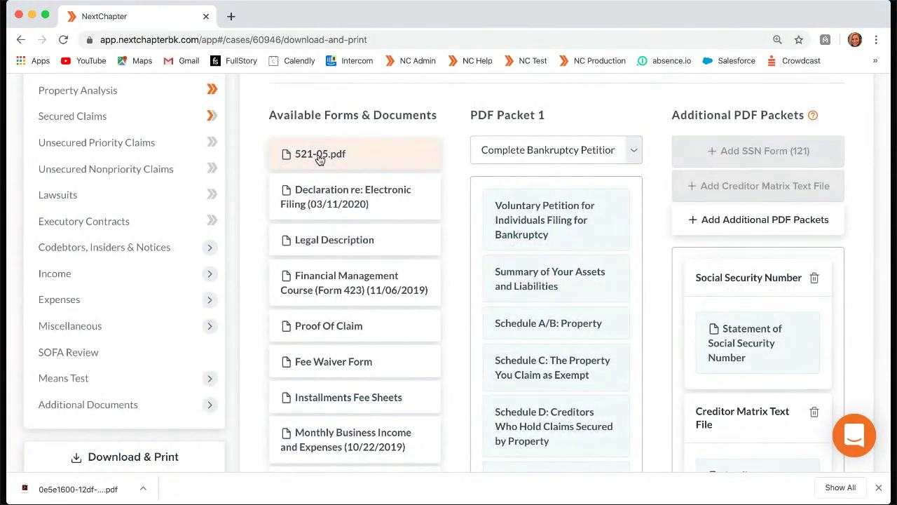
# Add 521-05.pdf to PDF Packet 1 right after Schedule A/B.
pyautogui.moveTo(324, 158); pyautogui.dragTo(535, 362)
pyautogui.scroll(-1, 563, 374)
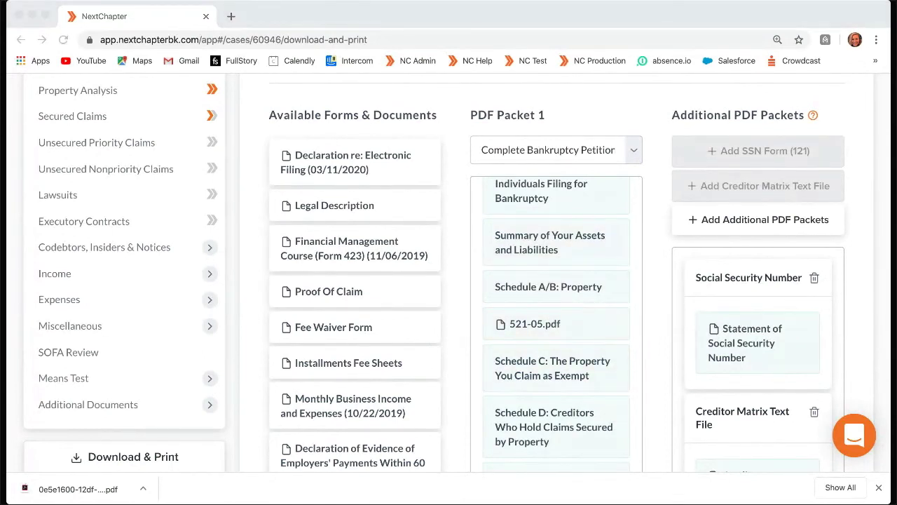
pyautogui.click(703, 12)
pyautogui.click(618, 11)
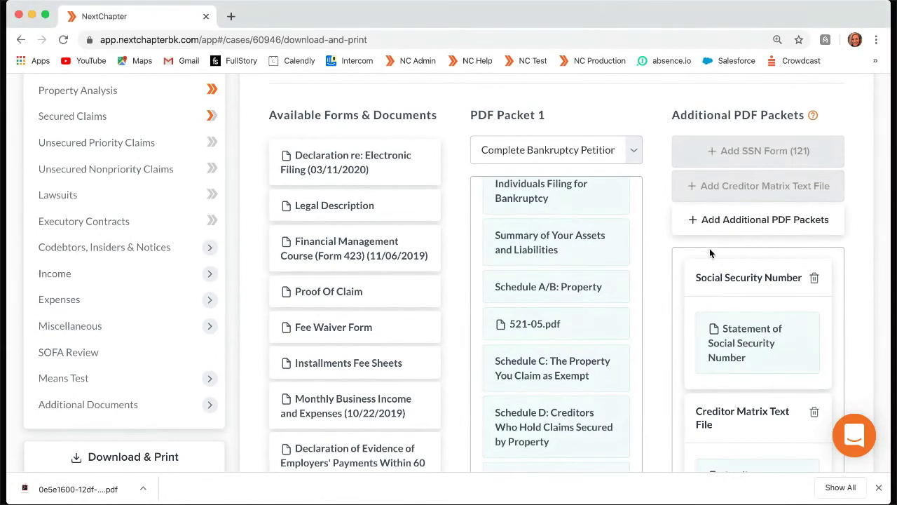
pyautogui.scroll(-1, 540, 241)
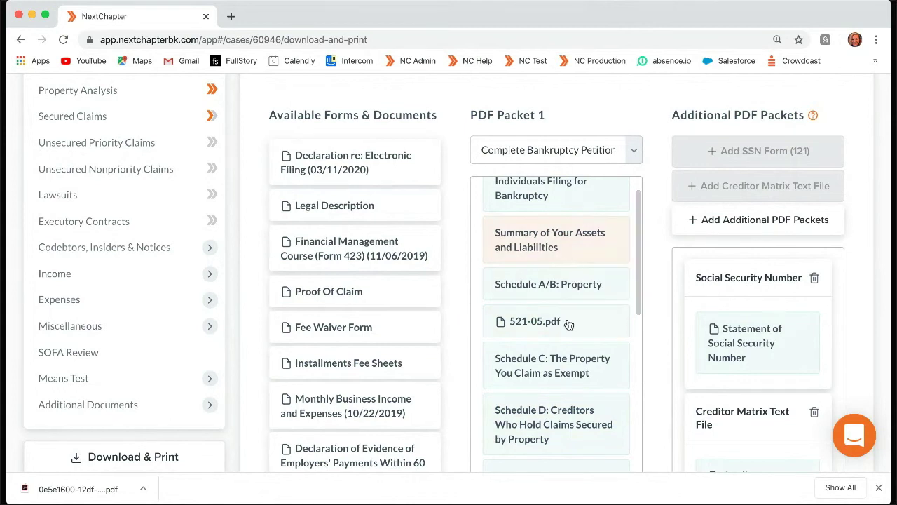
pyautogui.scroll(-3, 567, 336)
pyautogui.scroll(-5, 567, 349)
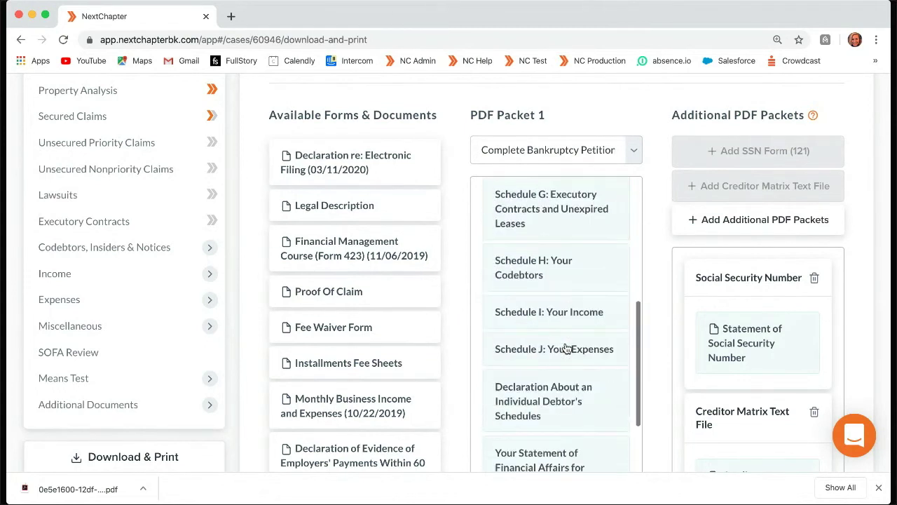
# Move Schedule H above Schedule G and review the rest of PDF Packet 1.
pyautogui.moveTo(566, 349); pyautogui.dragTo(572, 273)
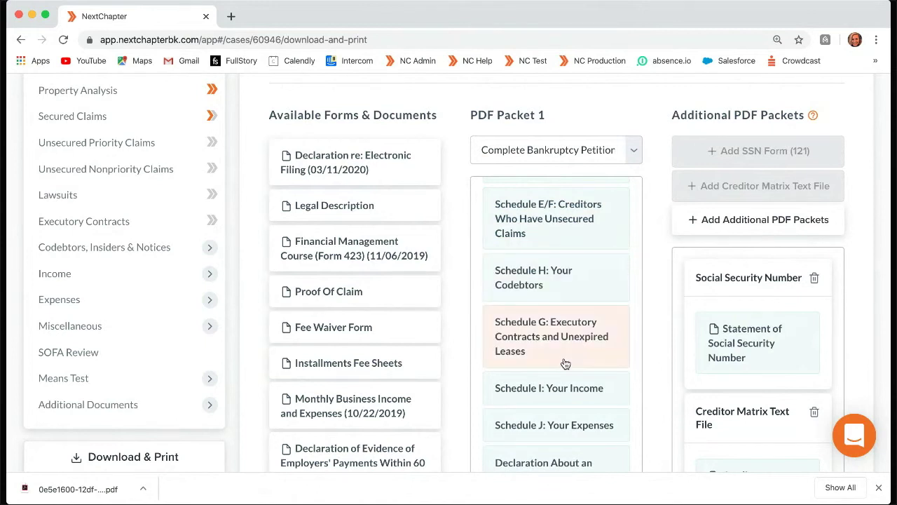
pyautogui.scroll(-7, 597, 401)
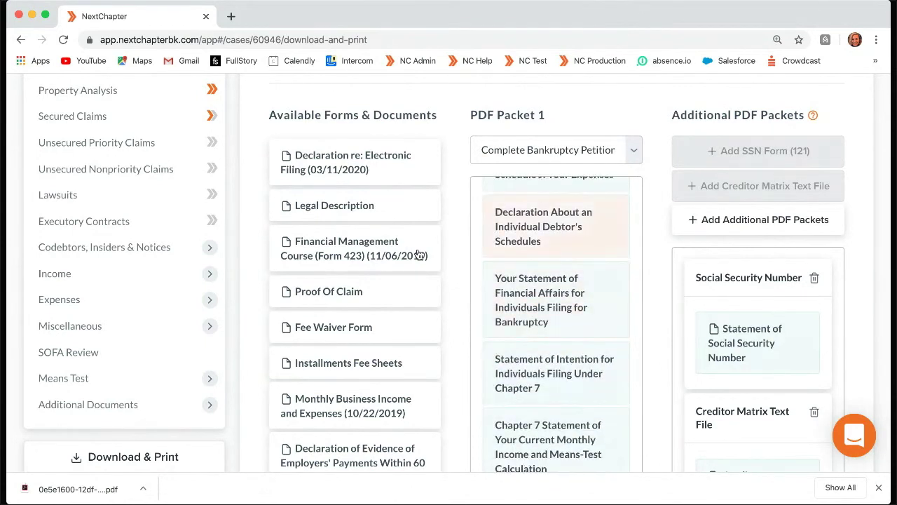
pyautogui.scroll(-1, 539, 302)
pyautogui.scroll(-1, 538, 303)
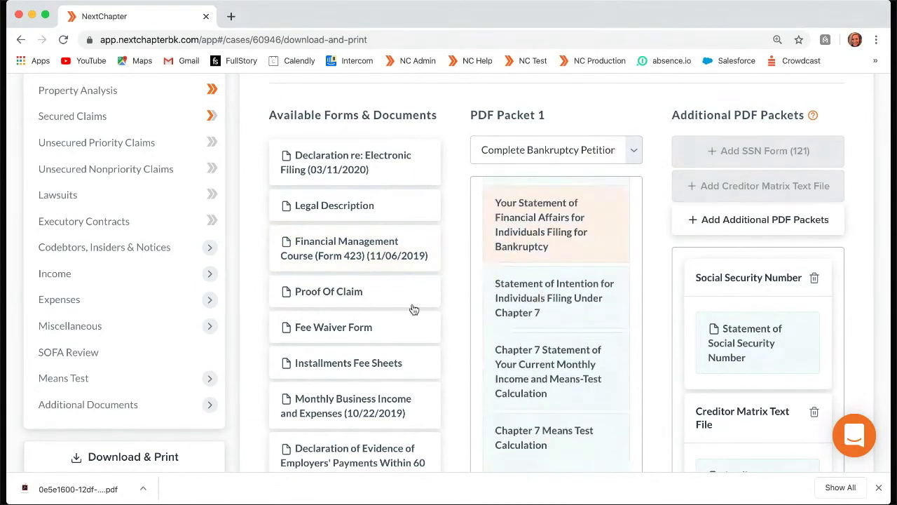
pyautogui.scroll(-3, 408, 393)
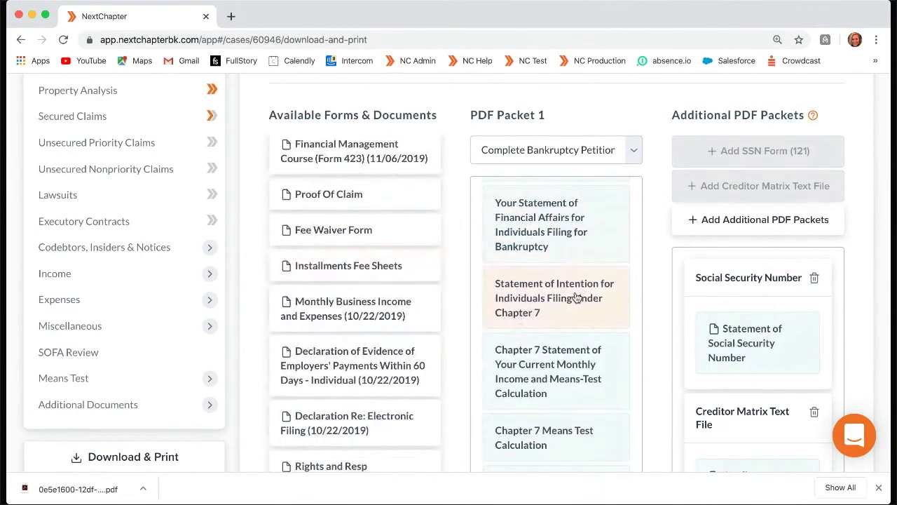
pyautogui.scroll(-1, 575, 298)
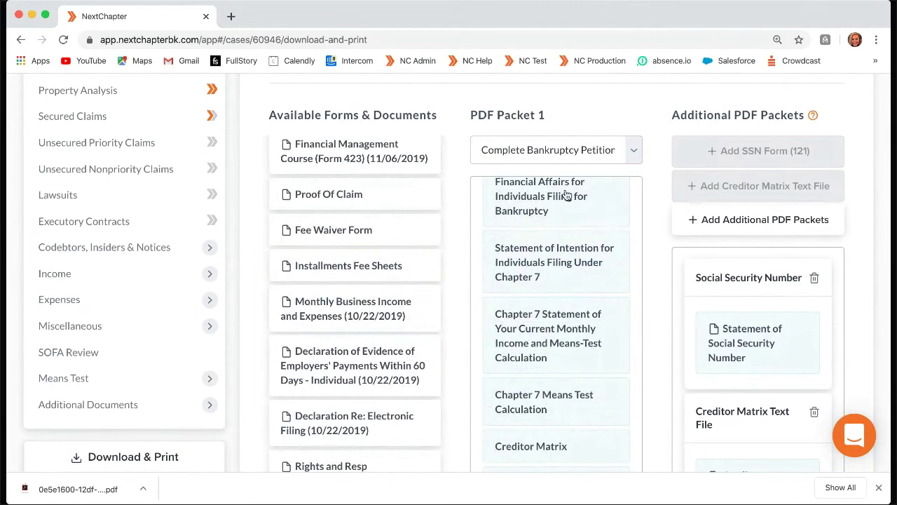
pyautogui.scroll(-3, 537, 288)
pyautogui.scroll(-5, 417, 376)
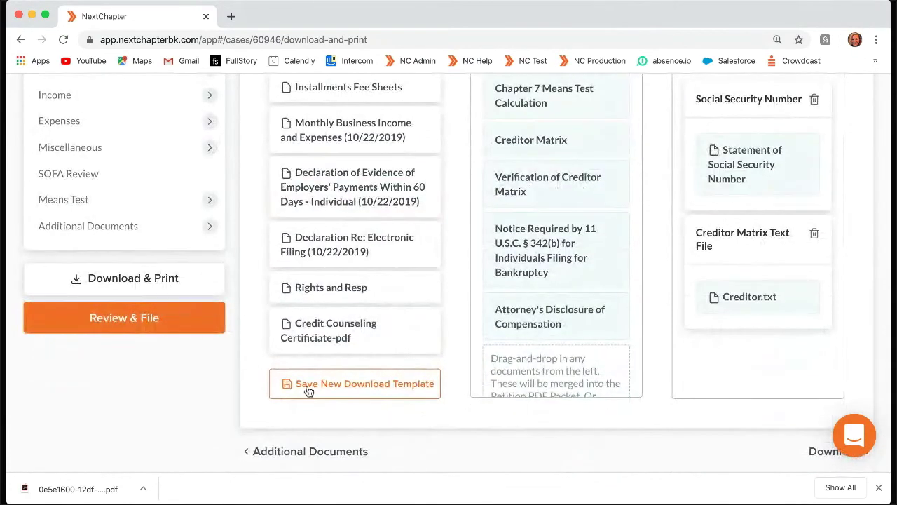
pyautogui.scroll(1, 312, 392)
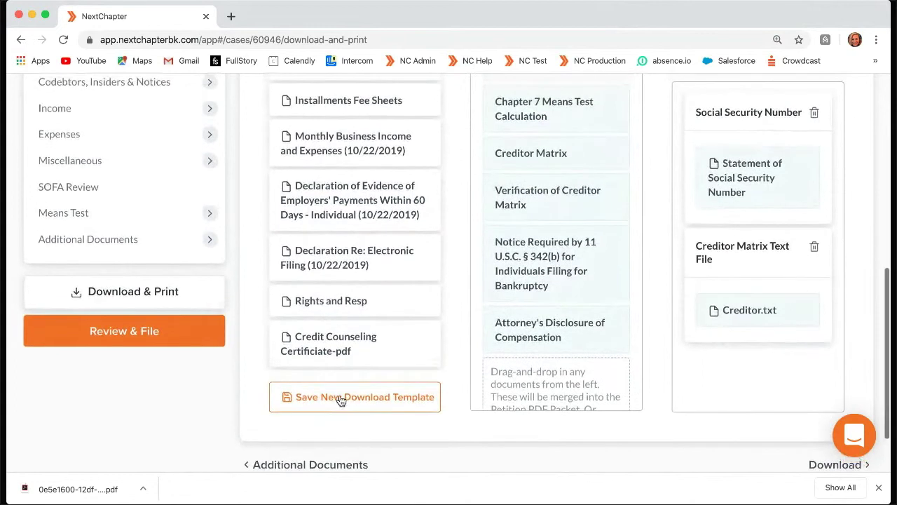
# Save the current packet order and format as a download template titled 'New Template'.
pyautogui.click(341, 398)
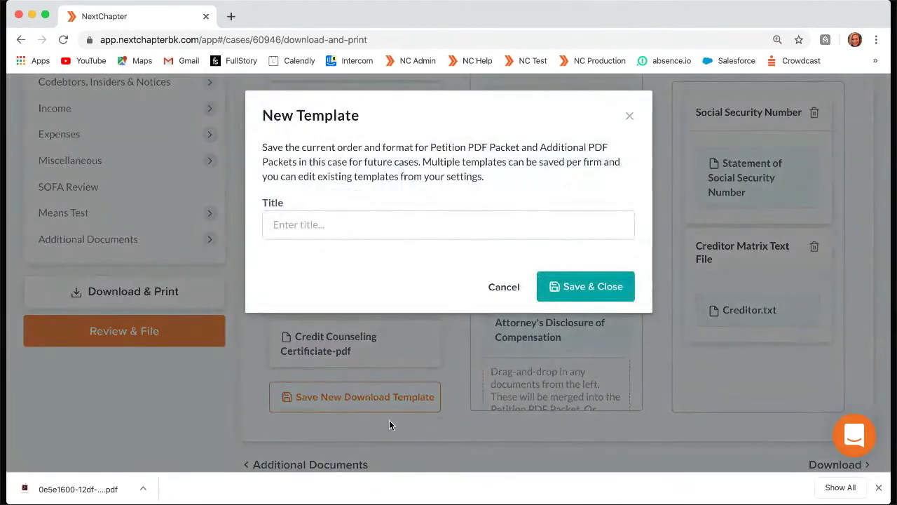
pyautogui.click(330, 225)
pyautogui.write('New')
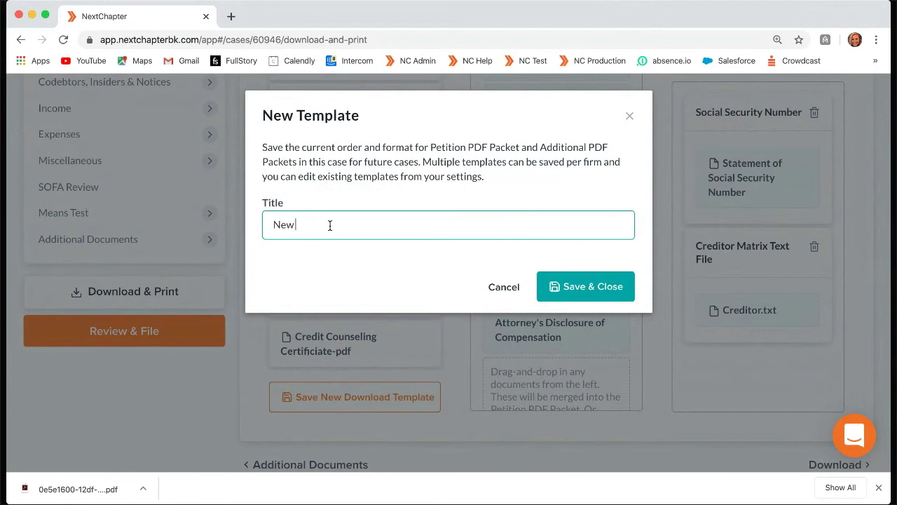
pyautogui.write(' Template')
pyautogui.click(601, 288)
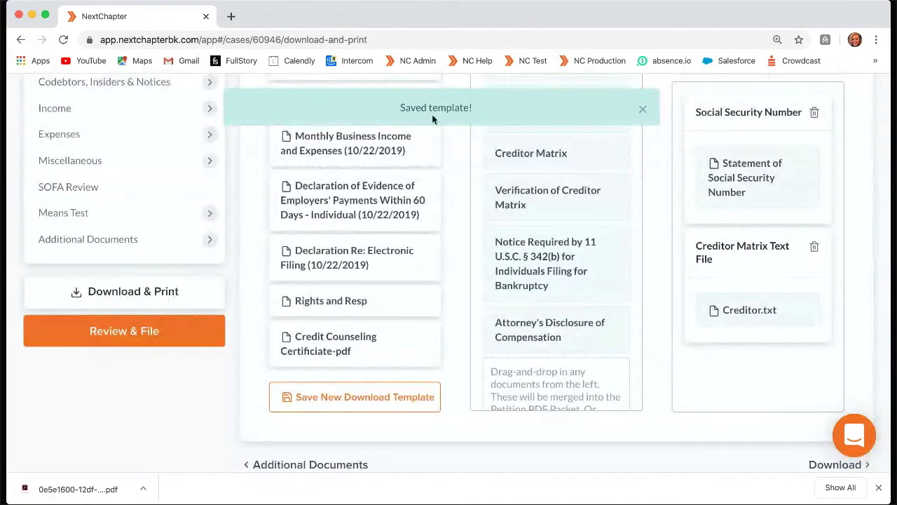
pyautogui.scroll(1, 577, 260)
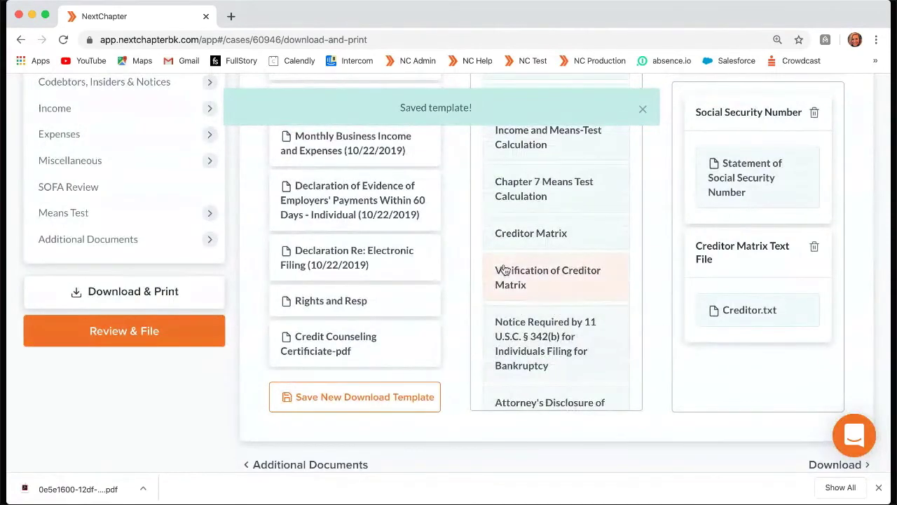
pyautogui.scroll(10, 585, 288)
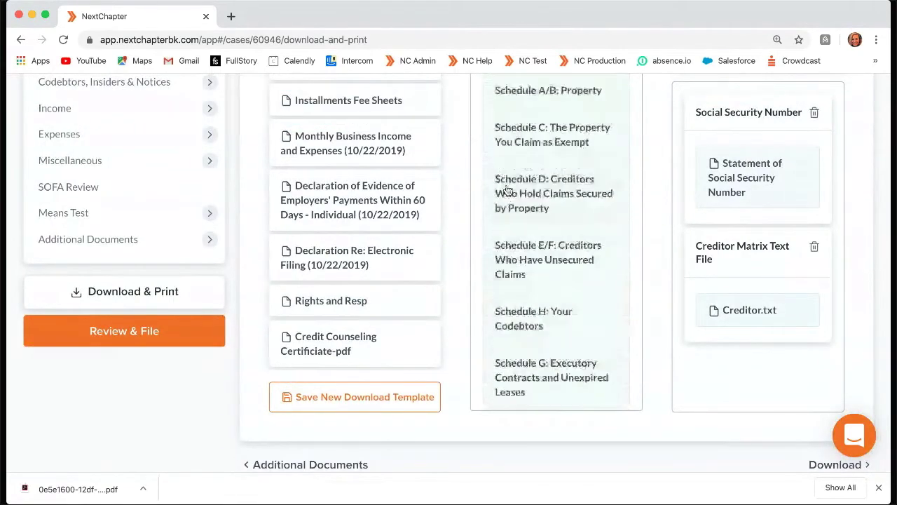
pyautogui.scroll(2, 354, 263)
pyautogui.scroll(1, 547, 239)
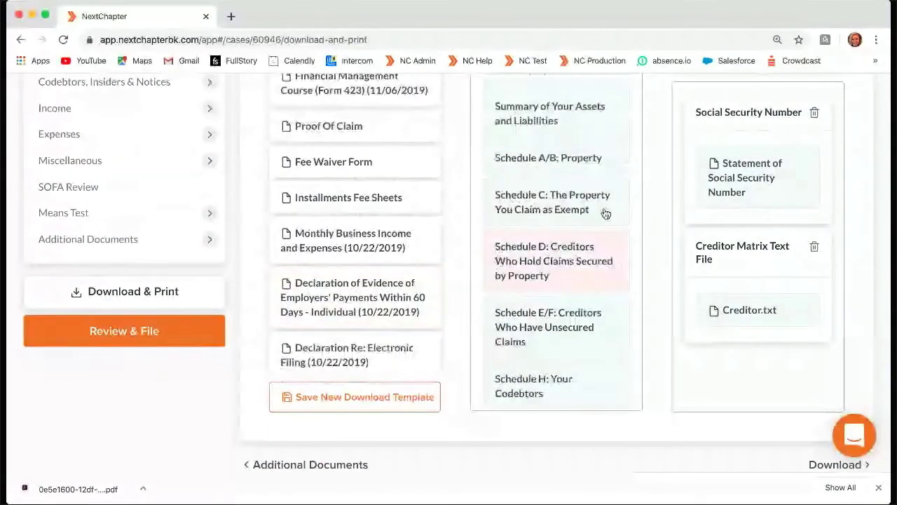
pyautogui.scroll(1, 673, 213)
pyautogui.scroll(3, 673, 213)
pyautogui.scroll(-1, 568, 182)
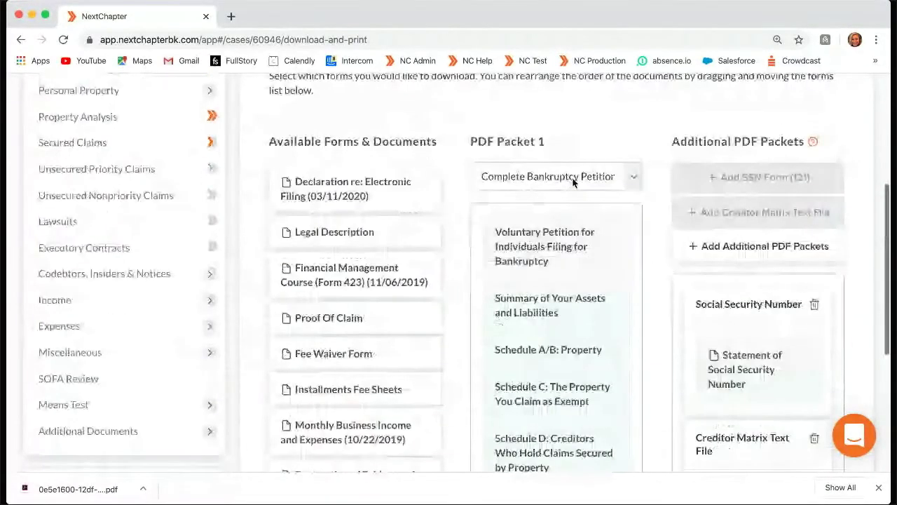
pyautogui.scroll(-4, 741, 367)
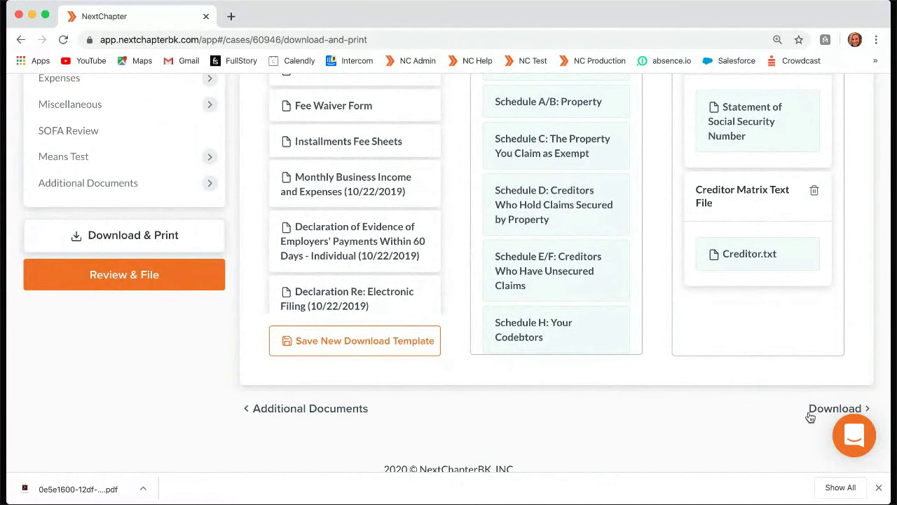
pyautogui.scroll(2, 797, 411)
pyautogui.scroll(2, 788, 414)
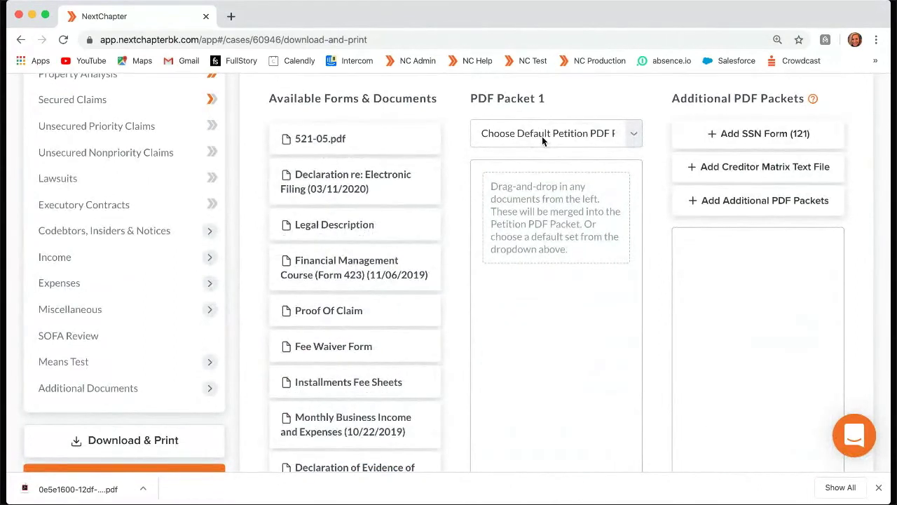
# Pick Amended Forms for PDF Packet 1 and add Voluntary Petition, Schedule A/B and Schedule D.
pyautogui.click(556, 170)
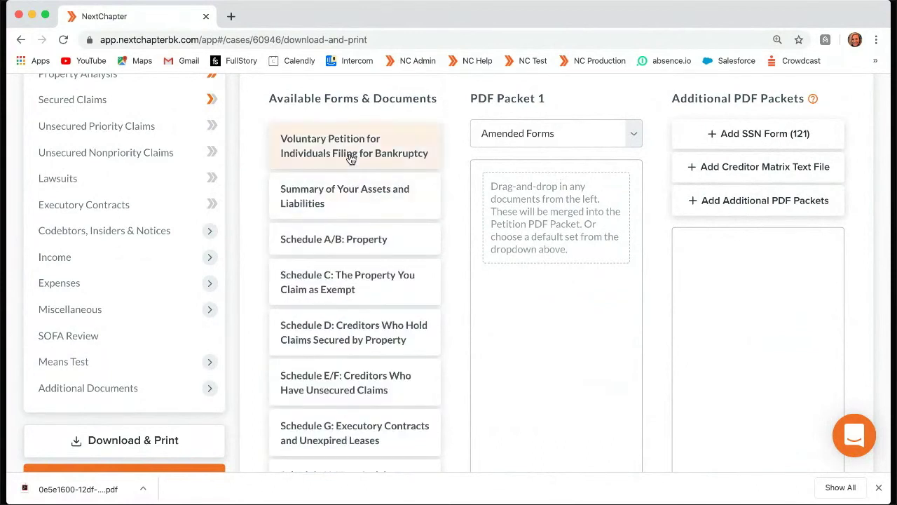
pyautogui.moveTo(350, 158); pyautogui.dragTo(533, 196)
pyautogui.moveTo(361, 194); pyautogui.dragTo(532, 256)
pyautogui.moveTo(323, 252); pyautogui.dragTo(511, 323)
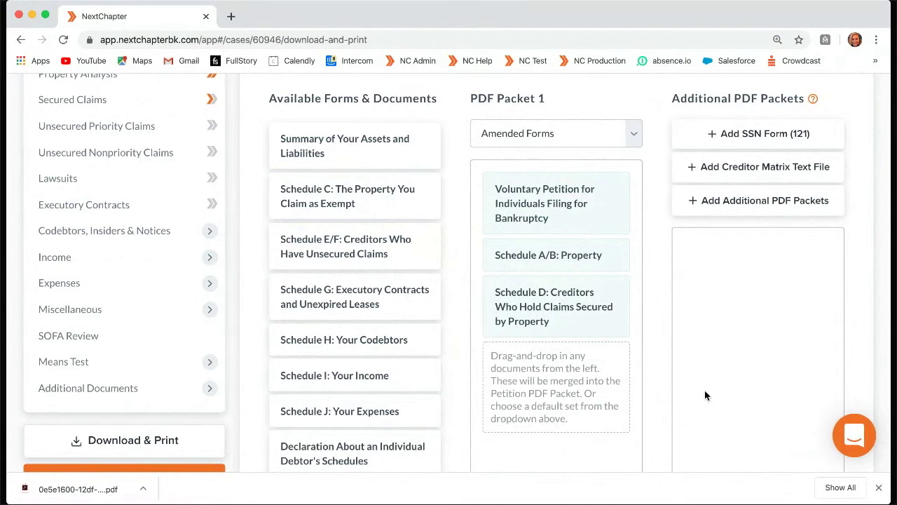
pyautogui.scroll(-5, 707, 394)
pyautogui.scroll(5, 710, 355)
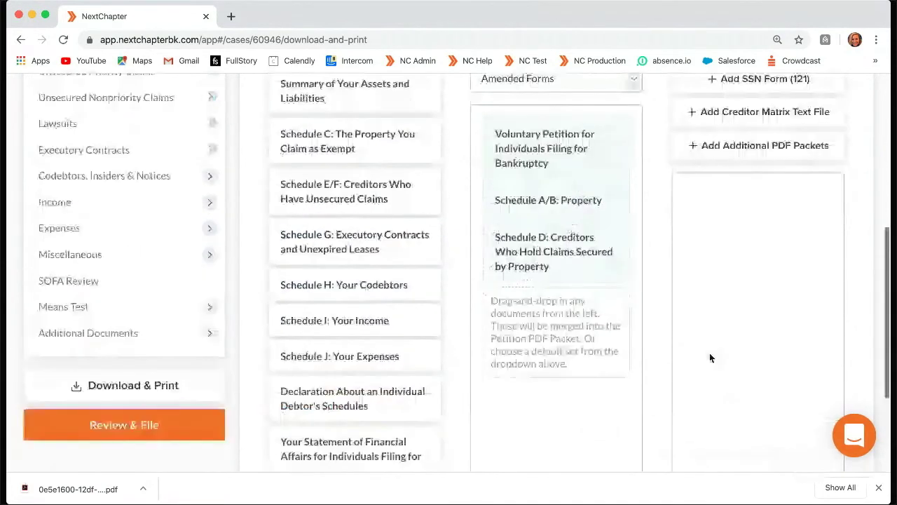
# Remove those forms, add Declaration re: Electronic Filing, then choose the Emergency Filing Forms set.
pyautogui.moveTo(579, 204); pyautogui.dragTo(421, 194)
pyautogui.moveTo(543, 200); pyautogui.dragTo(392, 253)
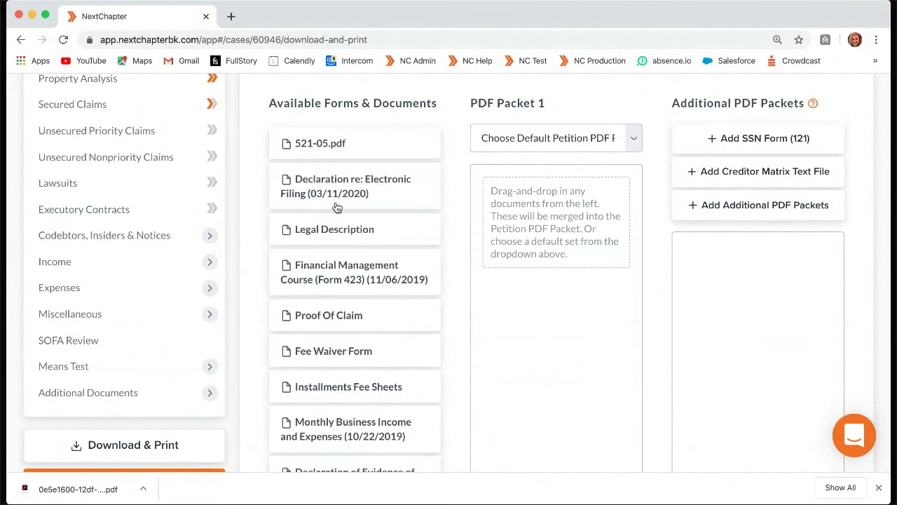
pyautogui.moveTo(335, 206); pyautogui.dragTo(495, 228)
pyautogui.click(570, 168)
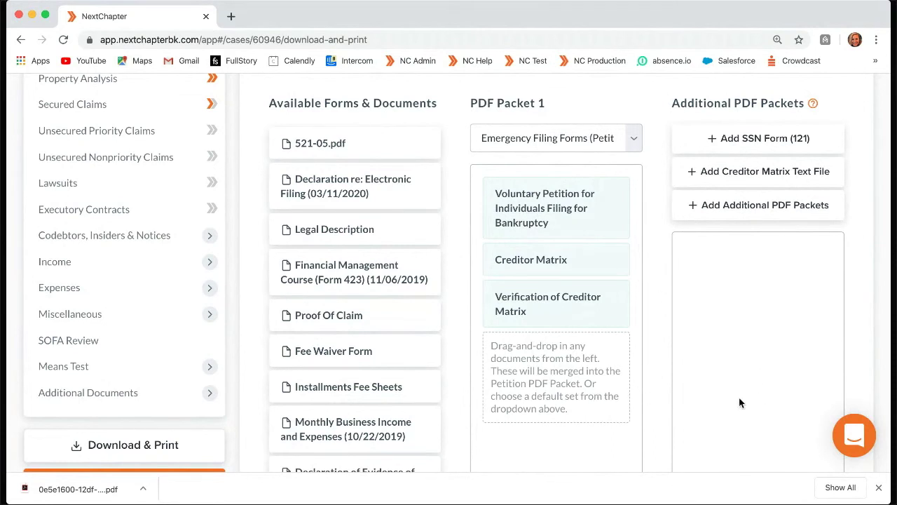
# Move Verification of Creditor Matrix back to Available Forms and go to Review and File.
pyautogui.scroll(-2, 739, 403)
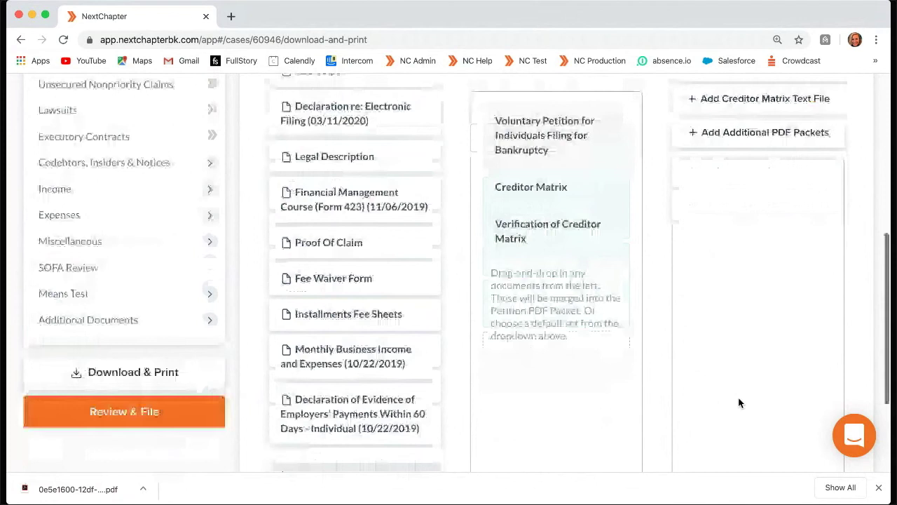
pyautogui.scroll(2, 739, 402)
pyautogui.moveTo(507, 233); pyautogui.dragTo(425, 266)
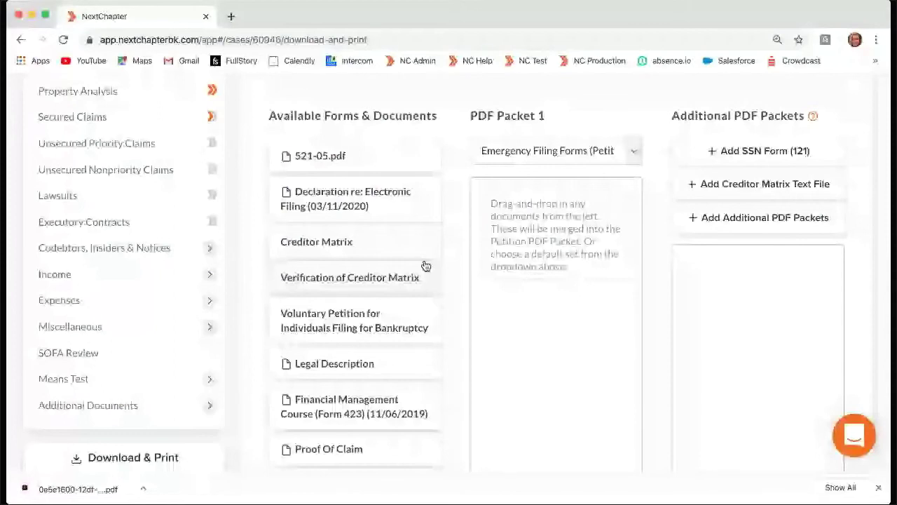
pyautogui.scroll(2, 403, 152)
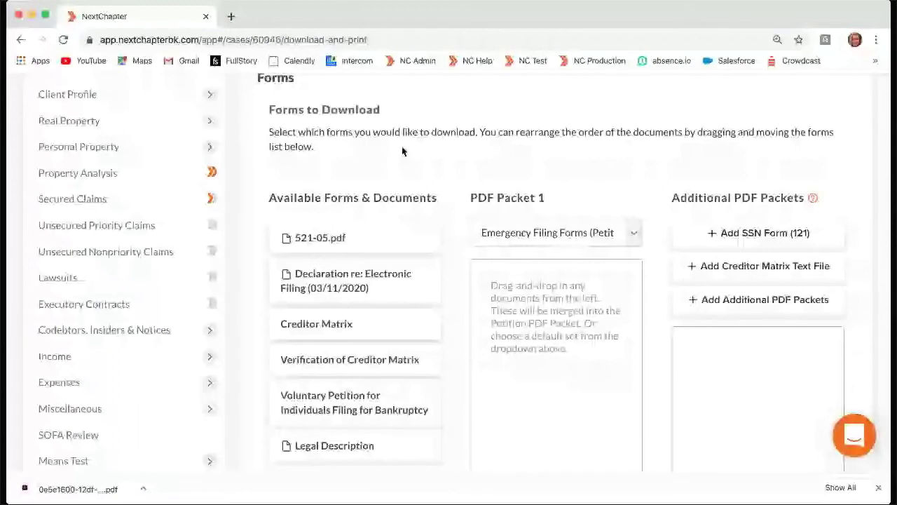
pyautogui.scroll(-1, 187, 398)
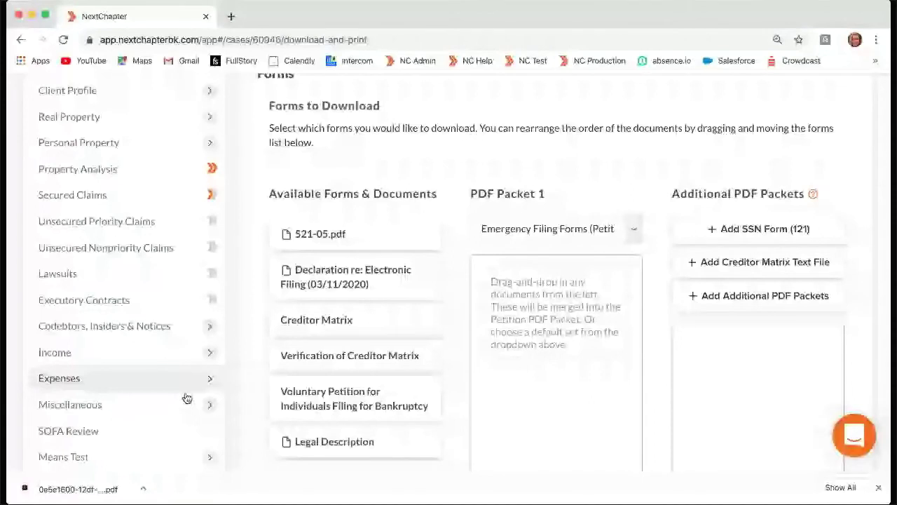
pyautogui.scroll(-4, 186, 399)
pyautogui.click(90, 449)
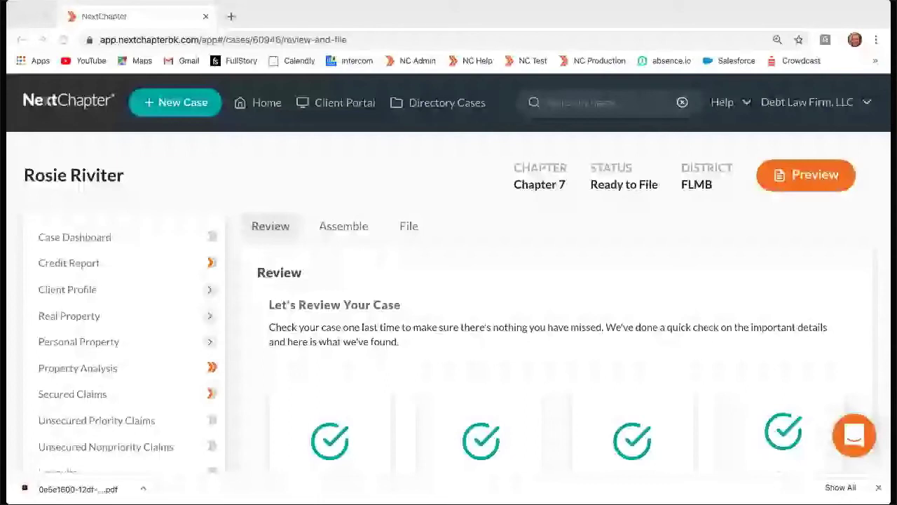
# Scroll through the Review tab's check cards and open the Attorney Profile warning details.
pyautogui.click(725, 12)
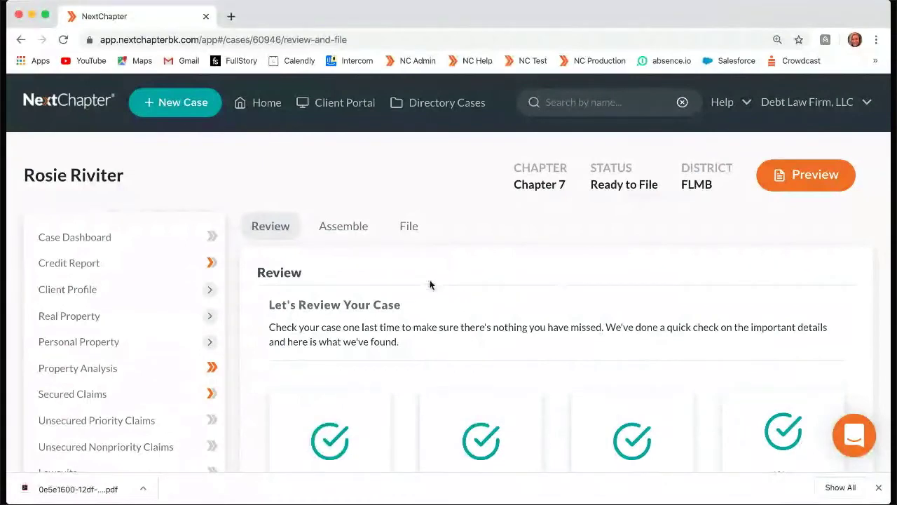
pyautogui.scroll(-2, 451, 302)
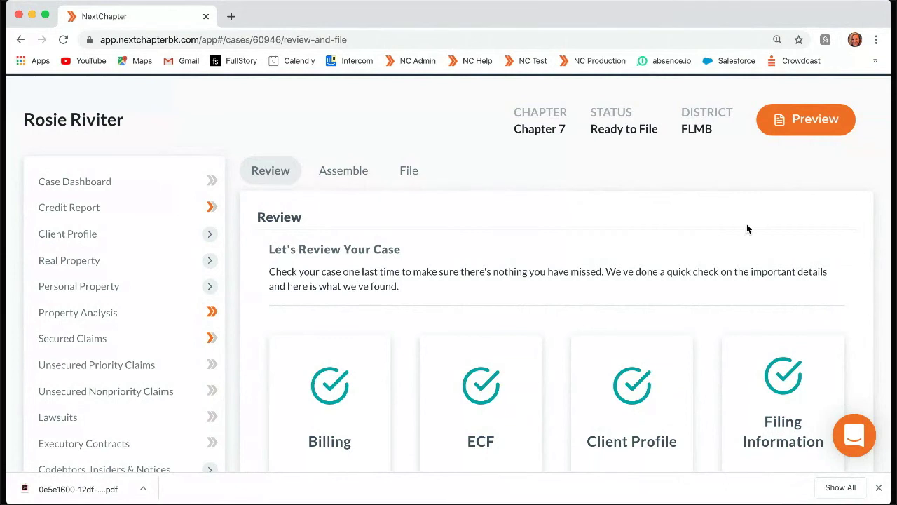
pyautogui.scroll(-1, 747, 229)
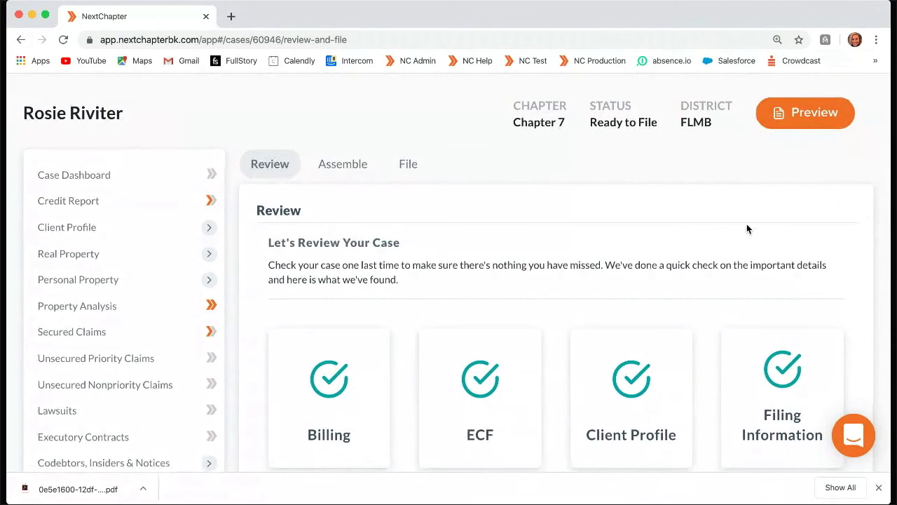
pyautogui.scroll(-1, 747, 229)
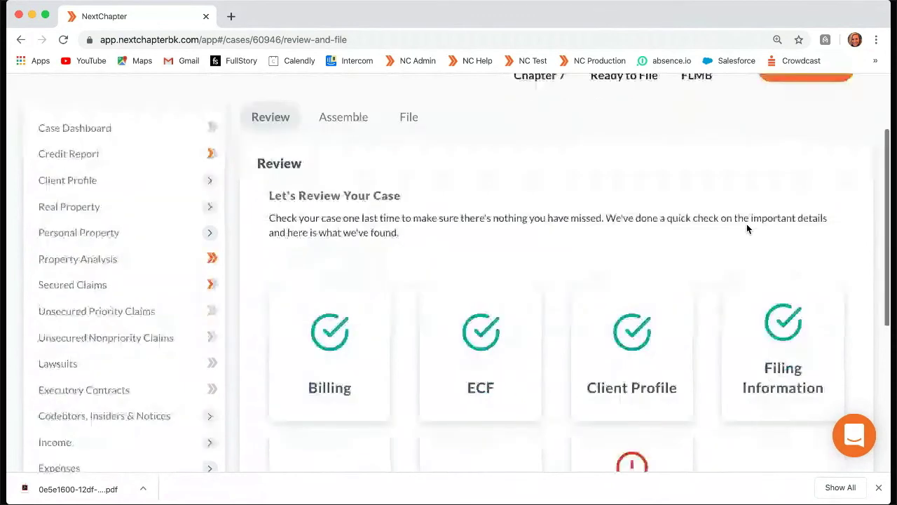
pyautogui.scroll(-1, 747, 229)
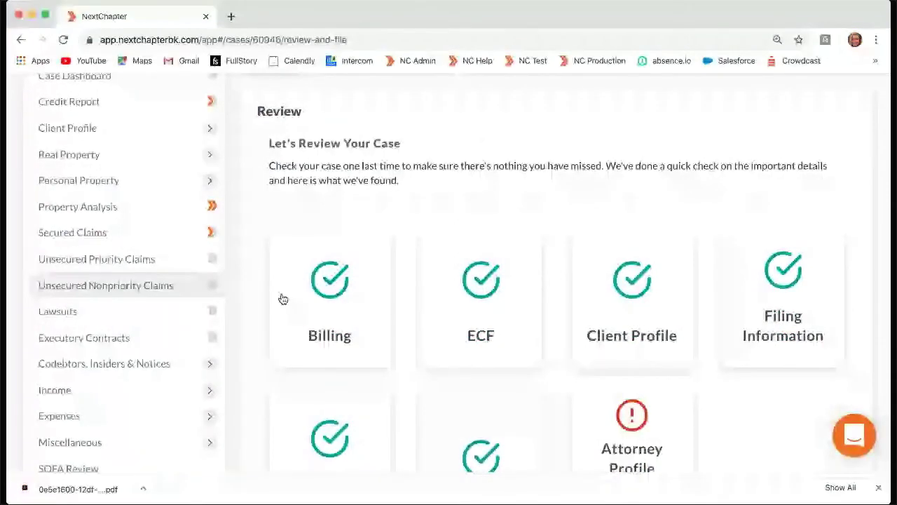
pyautogui.scroll(1, 284, 299)
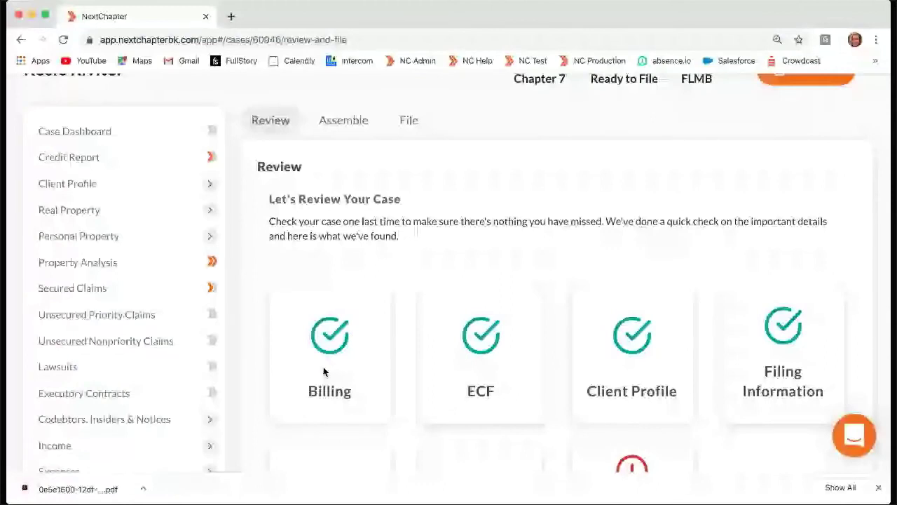
pyautogui.scroll(-2, 324, 372)
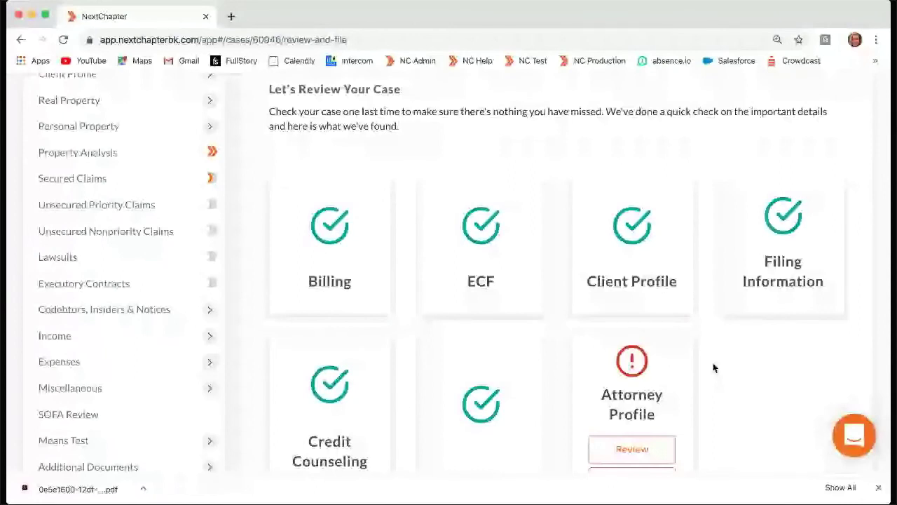
pyautogui.scroll(-1, 694, 336)
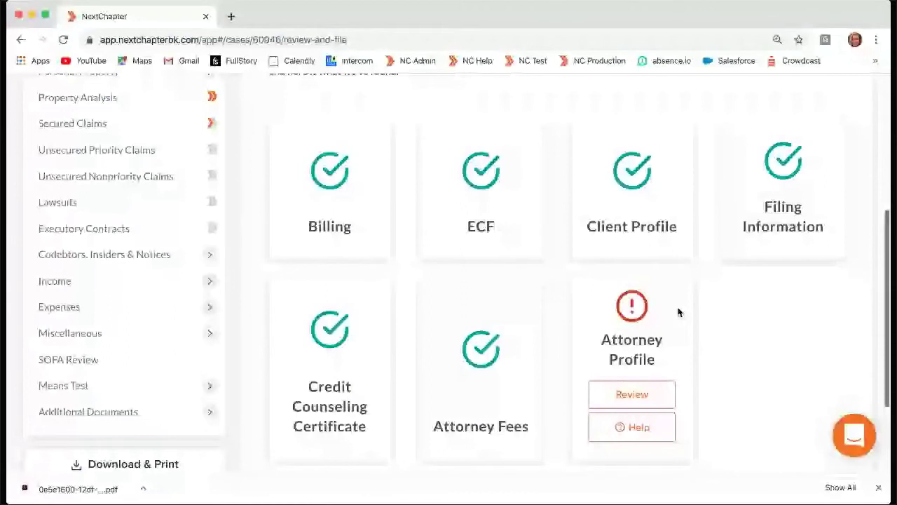
pyautogui.scroll(-1, 321, 204)
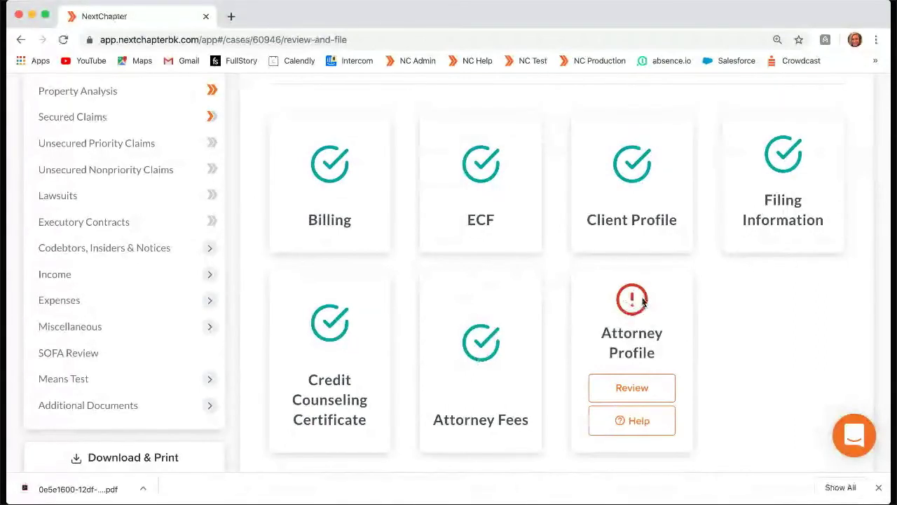
pyautogui.click(627, 425)
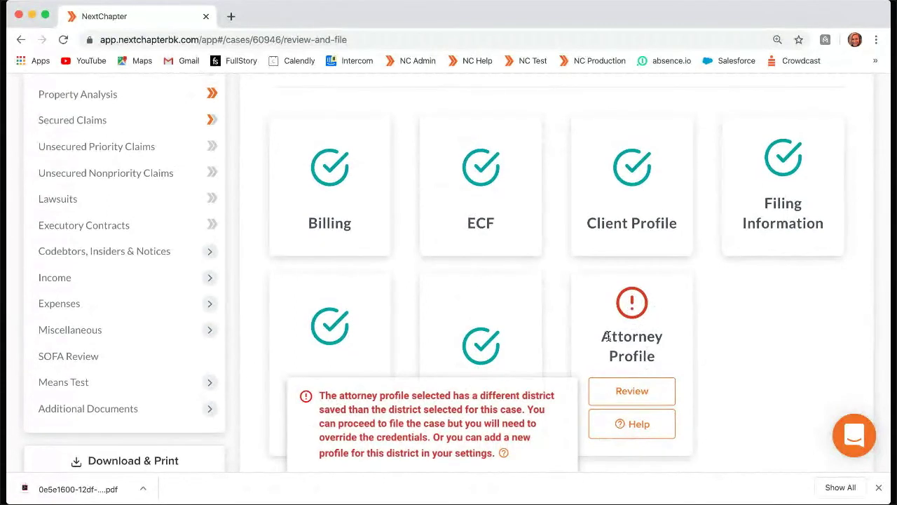
pyautogui.scroll(-1, 629, 308)
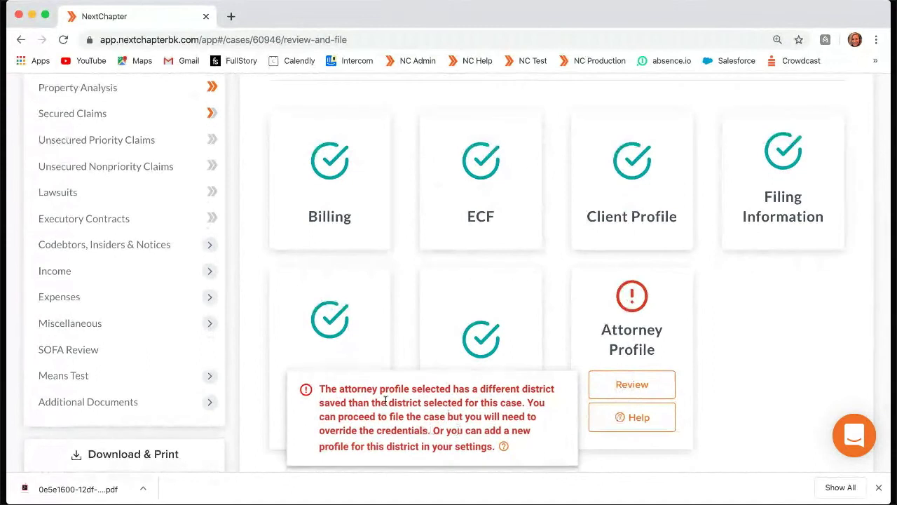
pyautogui.scroll(1, 744, 419)
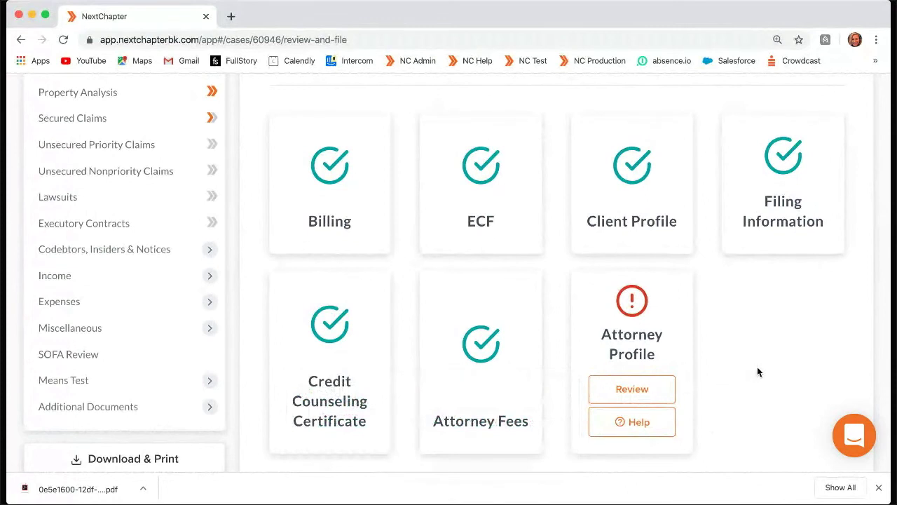
pyautogui.scroll(1, 758, 368)
pyautogui.scroll(2, 758, 372)
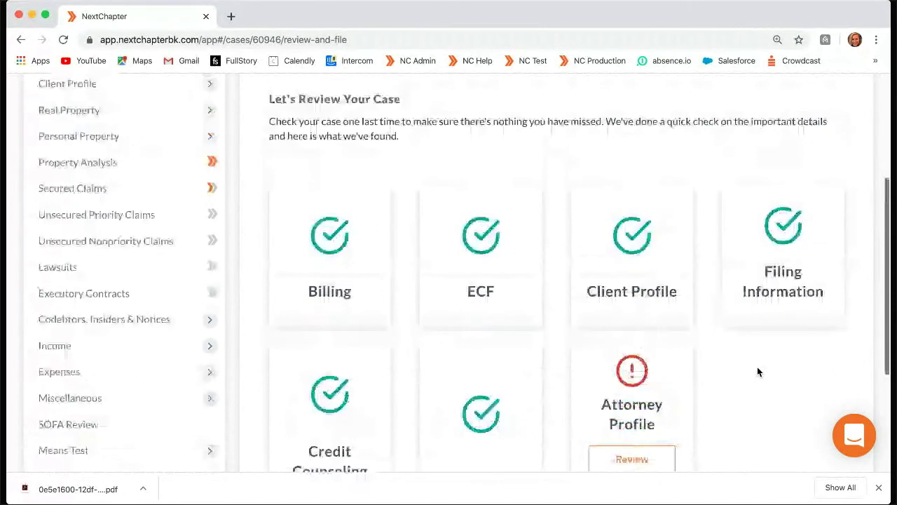
pyautogui.scroll(4, 758, 371)
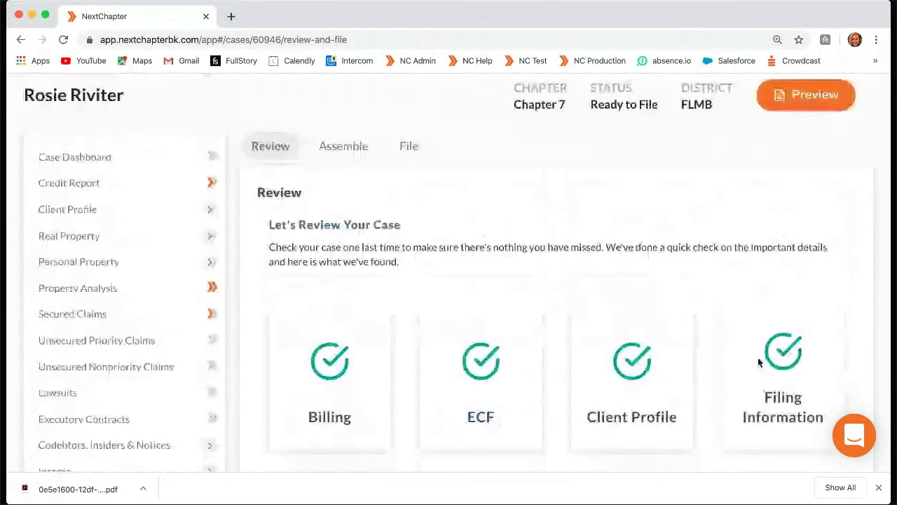
# In the Assemble view, enter 12 as the credit counseling course completion date.
pyautogui.click(346, 149)
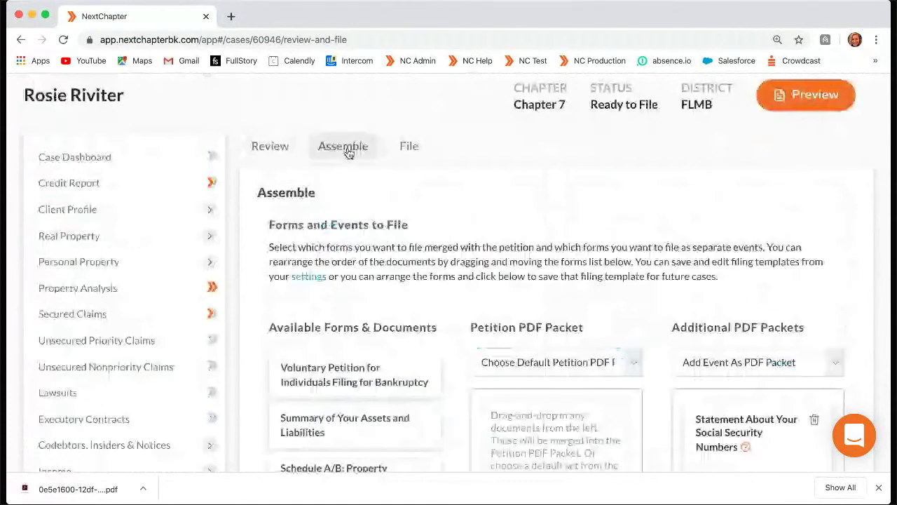
pyautogui.scroll(-3, 538, 195)
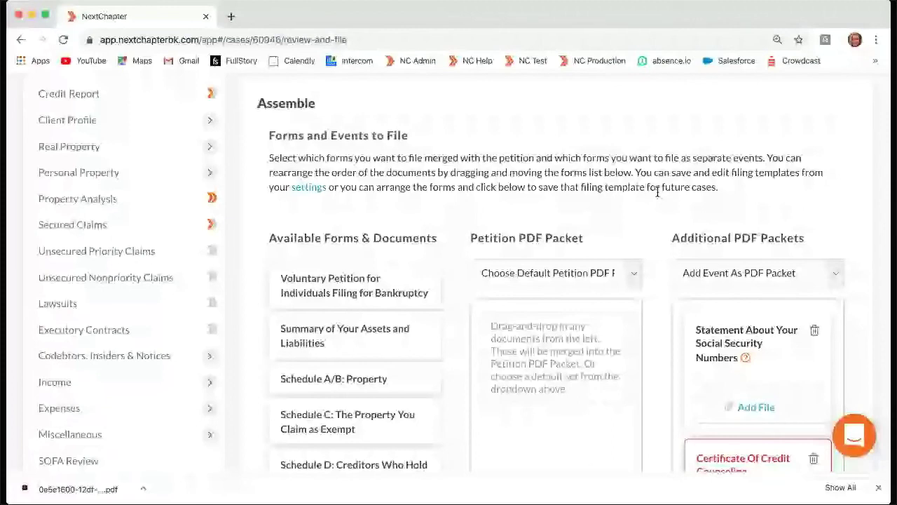
pyautogui.scroll(-1, 821, 223)
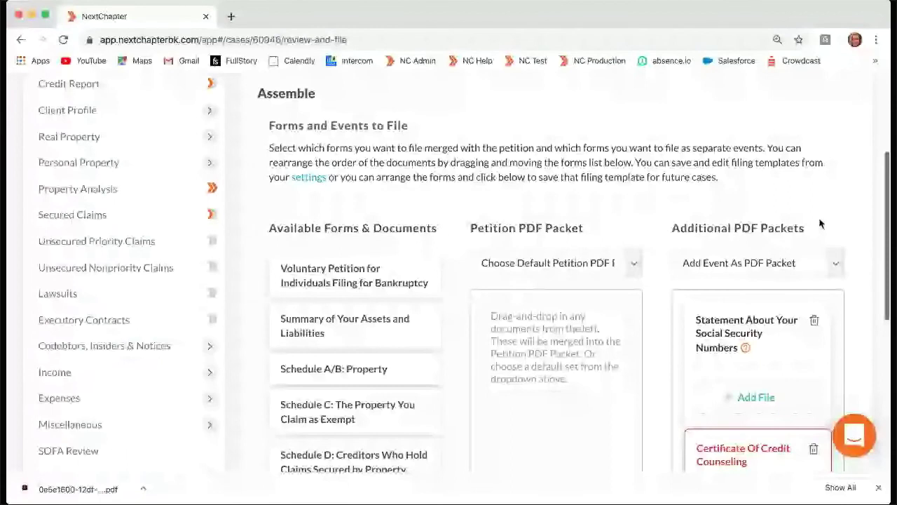
pyautogui.scroll(-3, 788, 357)
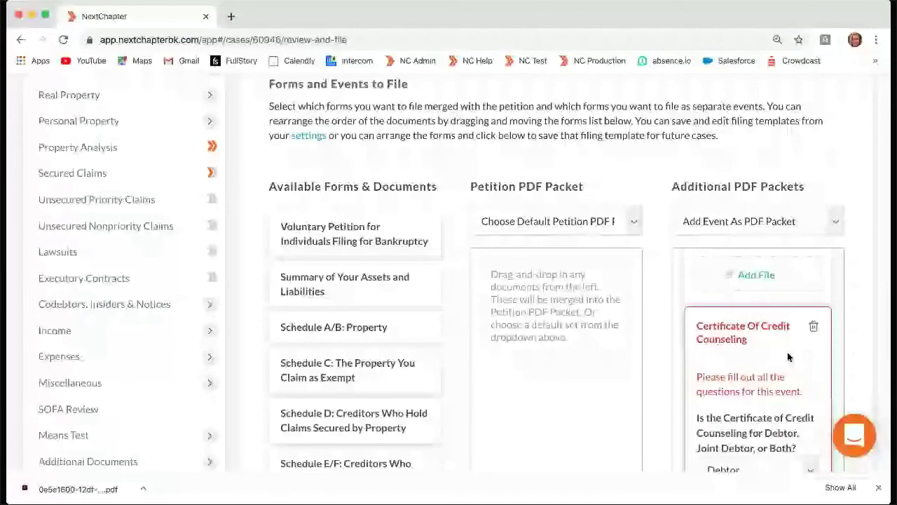
pyautogui.scroll(-3, 760, 291)
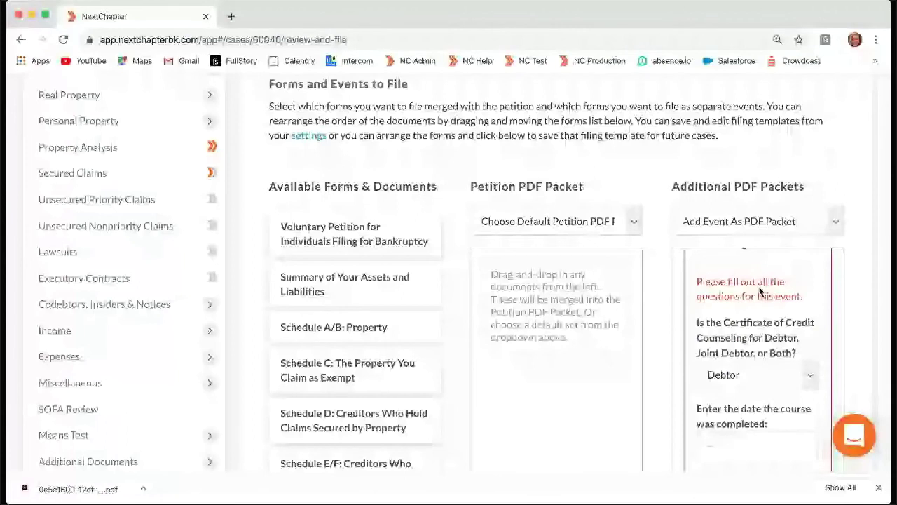
pyautogui.click(733, 447)
pyautogui.write('12')
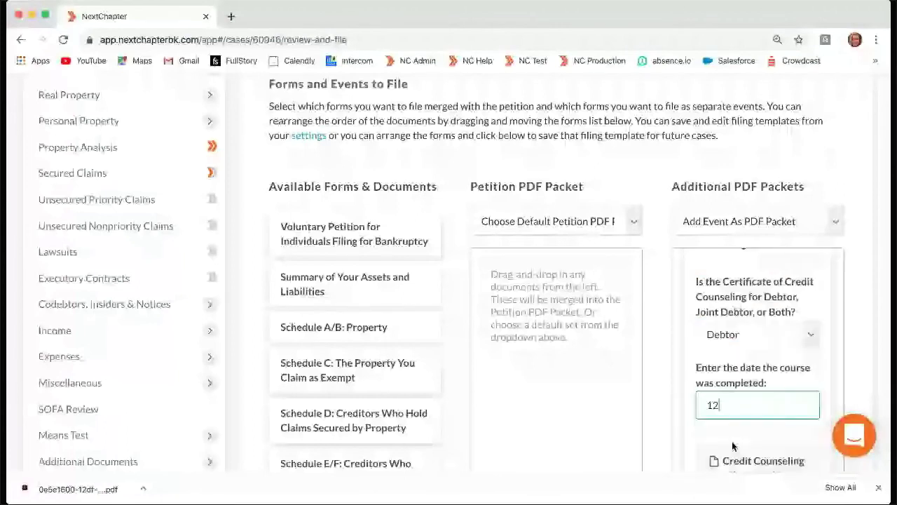
# Enter 'Titile' as the Declaration for Electronic Filing document title.
pyautogui.scroll(-4, 753, 332)
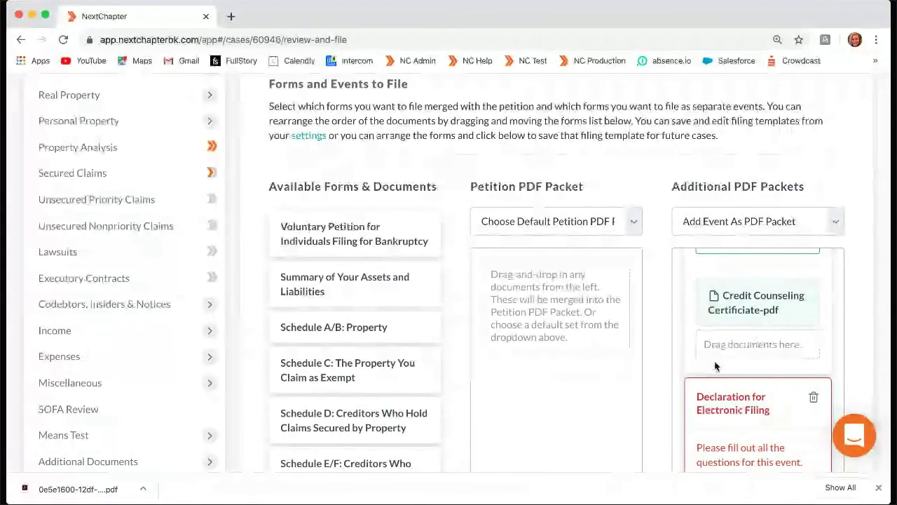
pyautogui.scroll(-1, 715, 365)
pyautogui.scroll(-1, 715, 365)
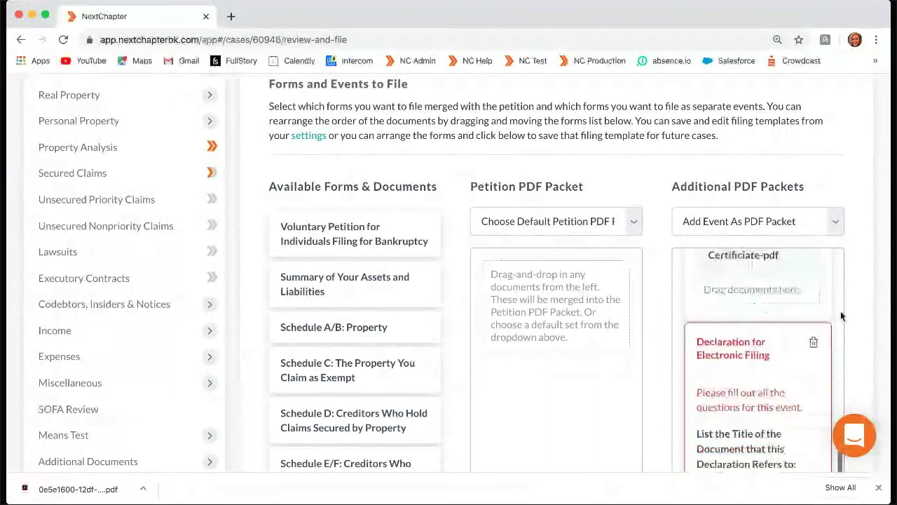
pyautogui.scroll(-1, 841, 315)
pyautogui.scroll(-1, 844, 343)
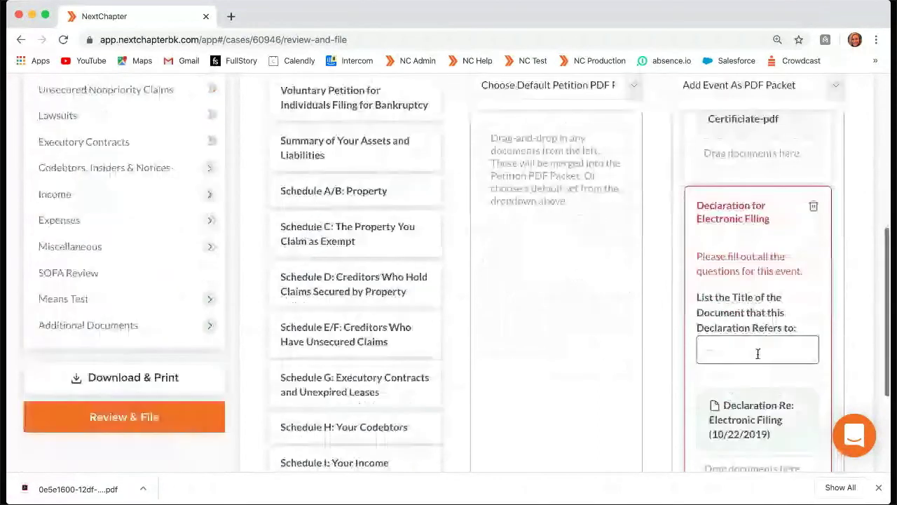
pyautogui.click(758, 353)
pyautogui.write('Titile')
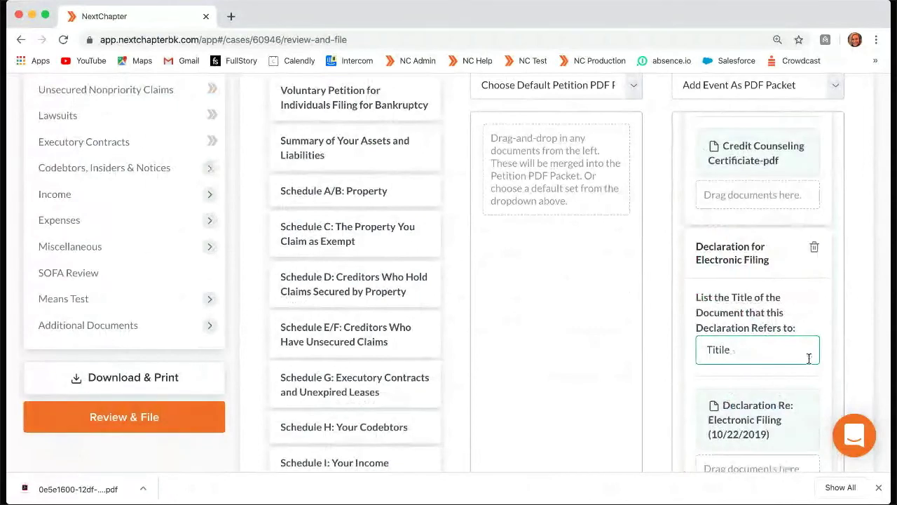
pyautogui.scroll(1, 809, 356)
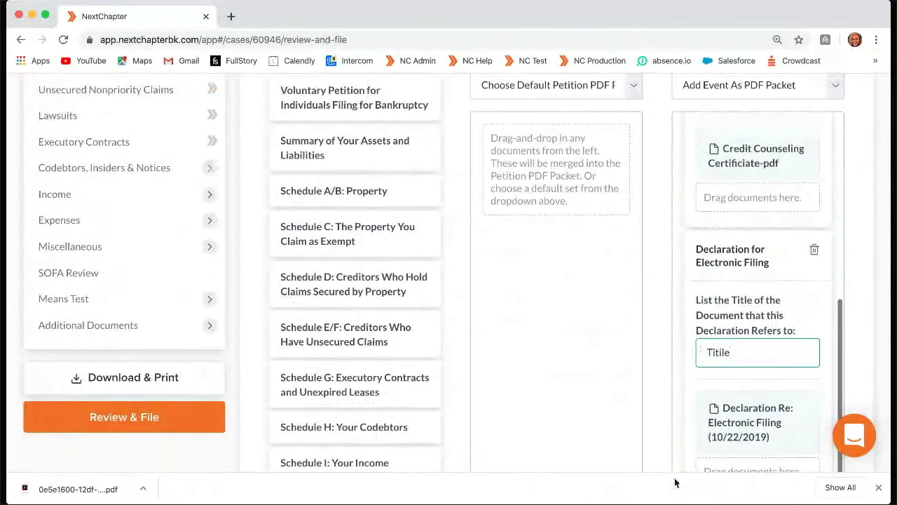
pyautogui.scroll(3, 753, 355)
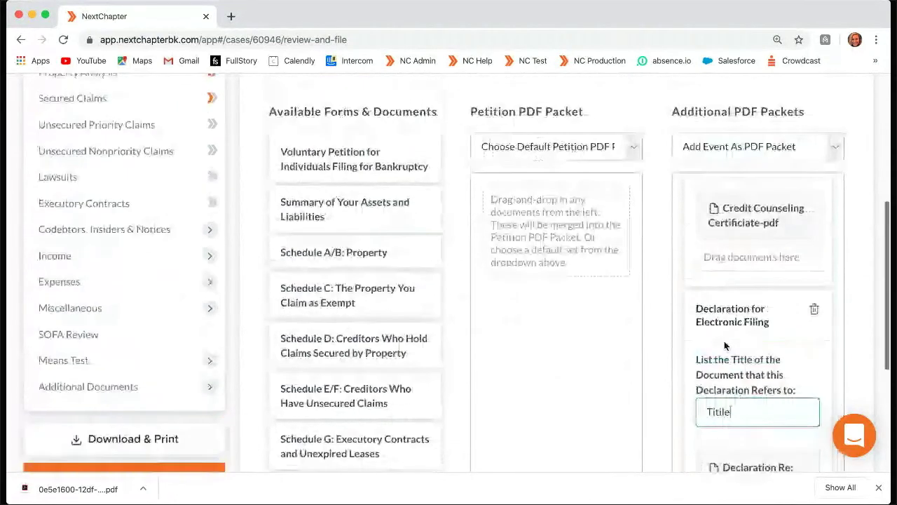
pyautogui.scroll(5, 726, 262)
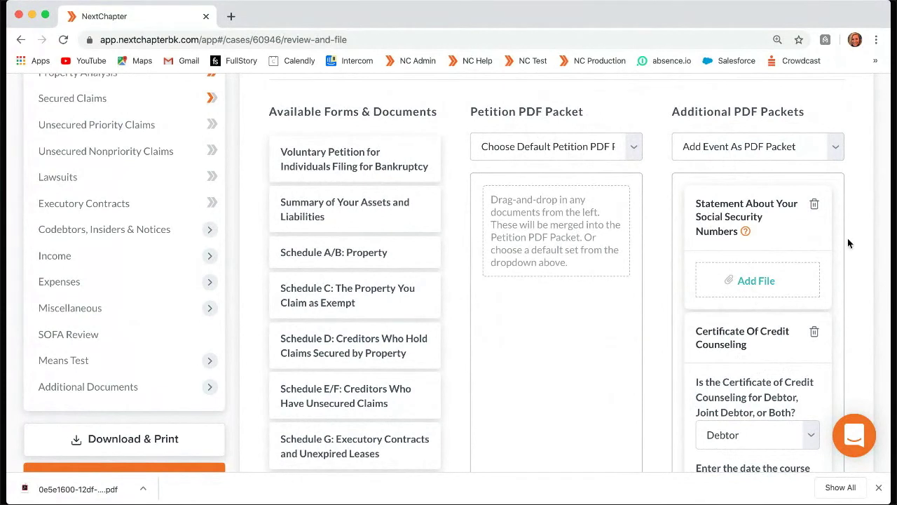
pyautogui.scroll(-1, 846, 197)
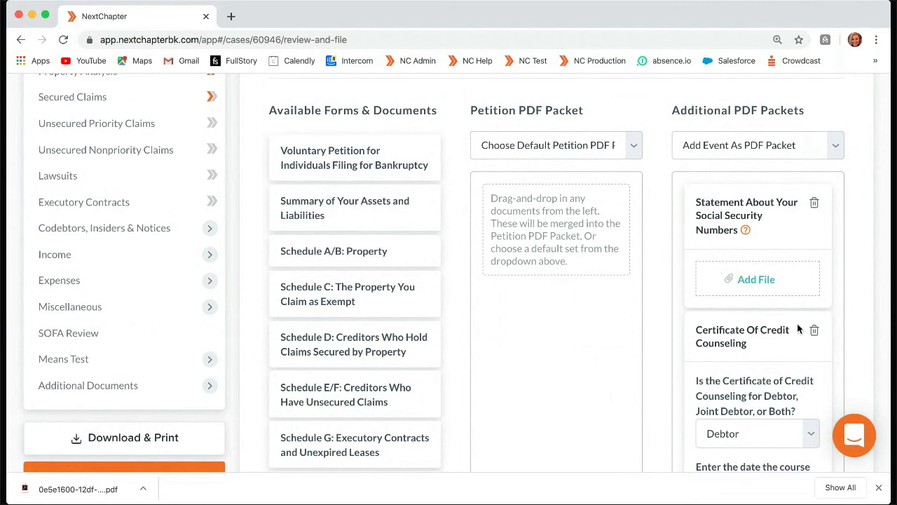
# Upload the PDF file to the Social Security Numbers statement.
pyautogui.click(757, 283)
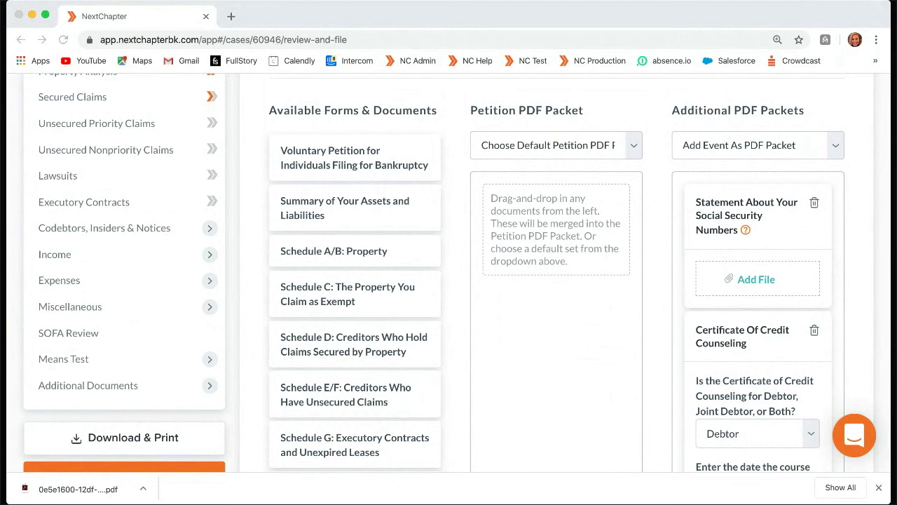
pyautogui.press('Return')
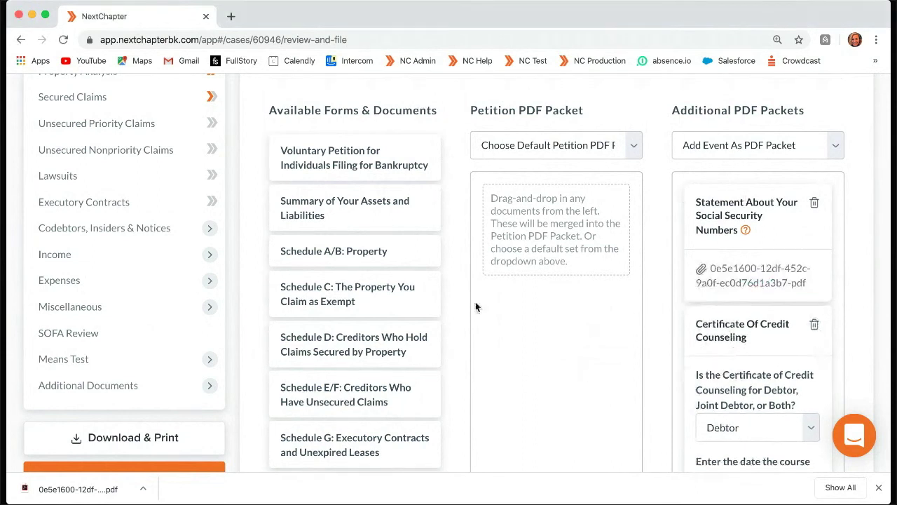
pyautogui.scroll(1, 551, 152)
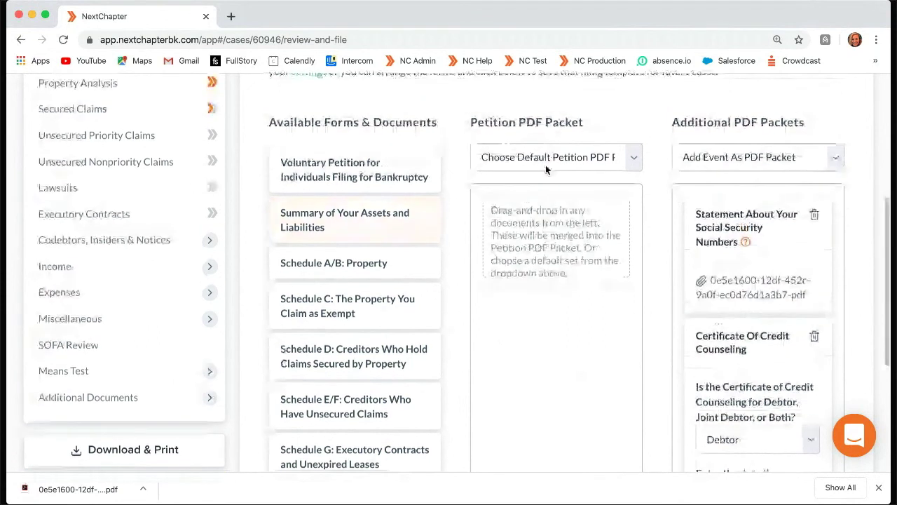
pyautogui.scroll(-1, 545, 171)
# Set the Petition packet to the Complete Bankruptcy Petition forms.
pyautogui.click(546, 177)
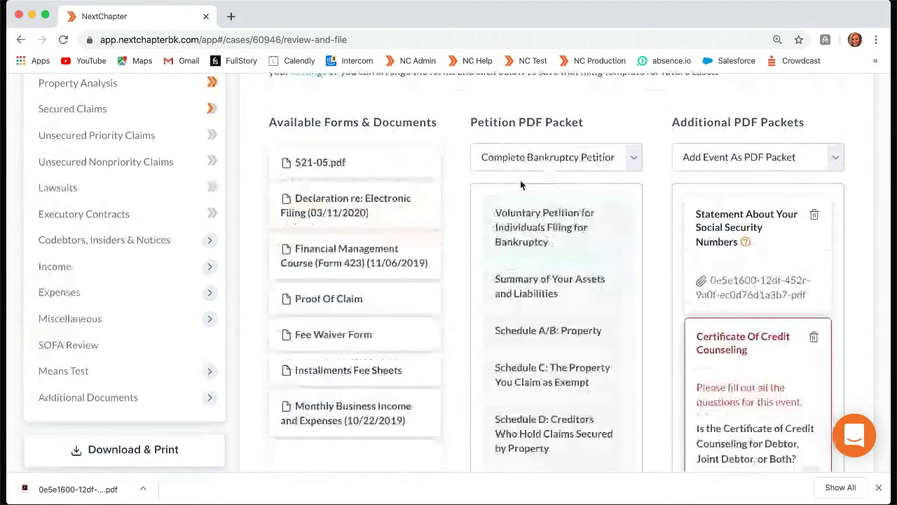
pyautogui.scroll(-3, 751, 358)
pyautogui.scroll(2, 751, 357)
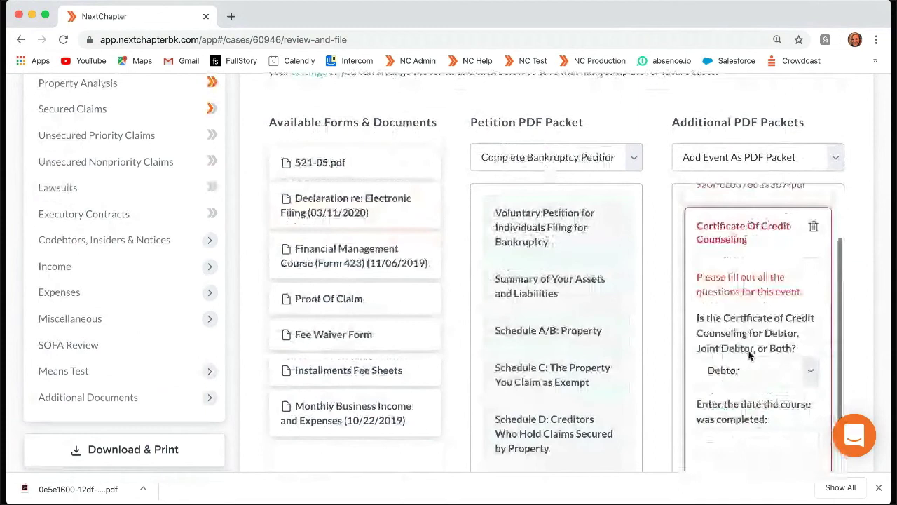
pyautogui.scroll(-1, 748, 314)
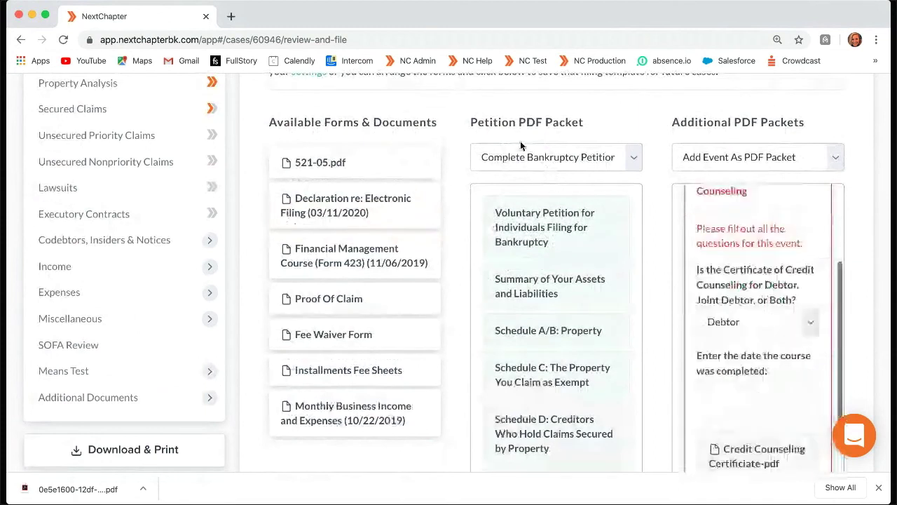
pyautogui.scroll(-1, 773, 329)
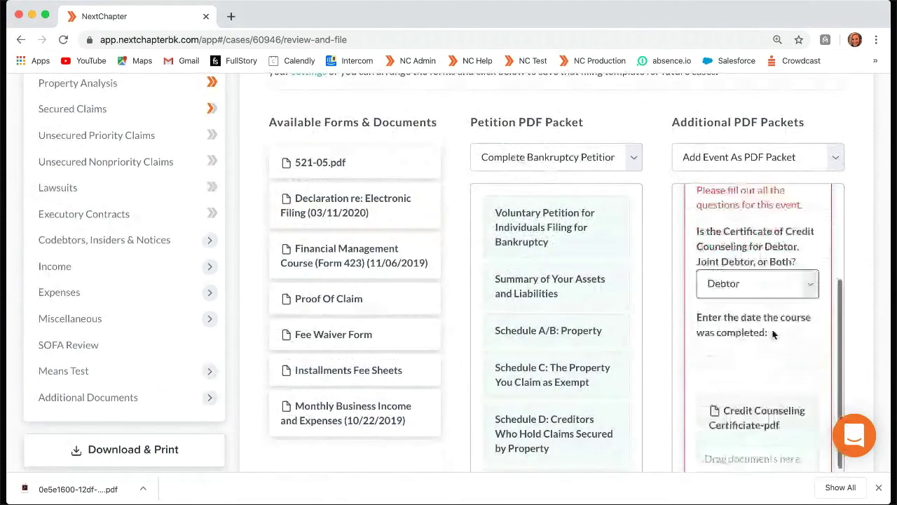
# Set the course completion date to 12/12/2020 and the declaration title to 'Title'.
pyautogui.click(754, 351)
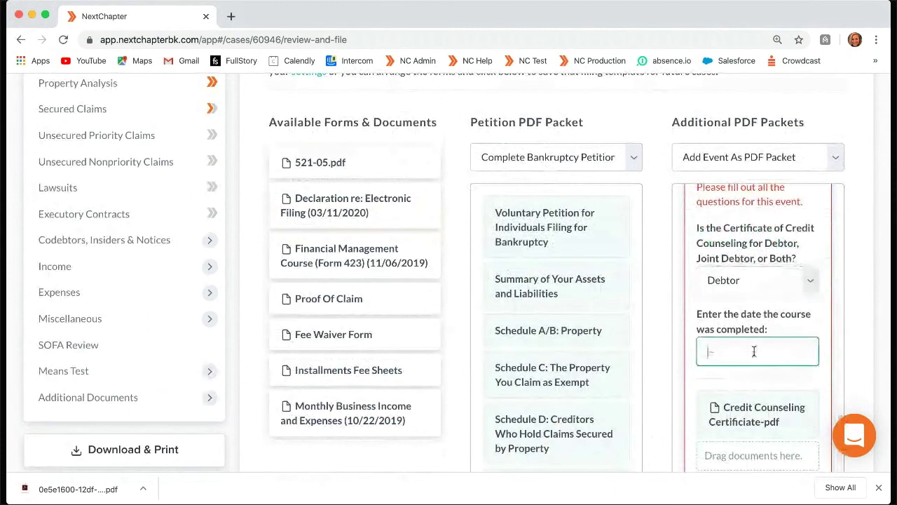
pyautogui.write('12/12/2020')
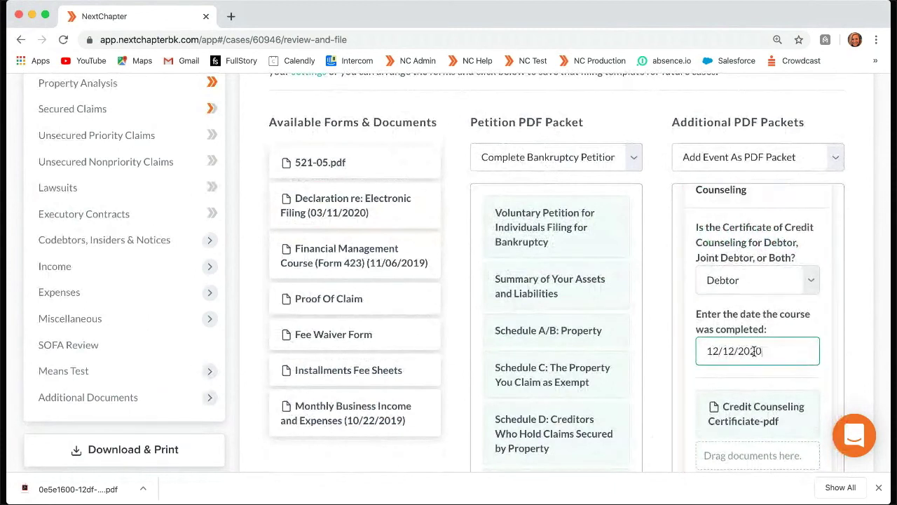
pyautogui.scroll(-1, 739, 367)
pyautogui.scroll(-4, 738, 368)
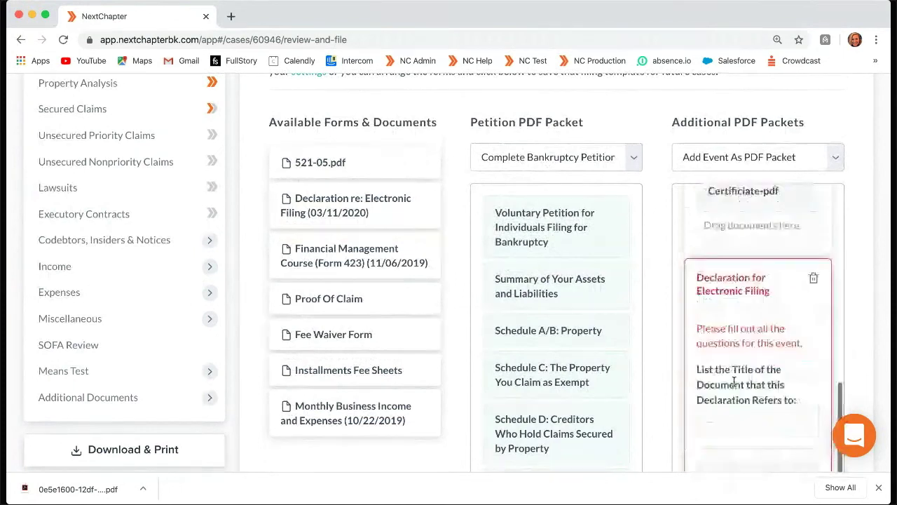
pyautogui.click(723, 420)
pyautogui.write('Titl')
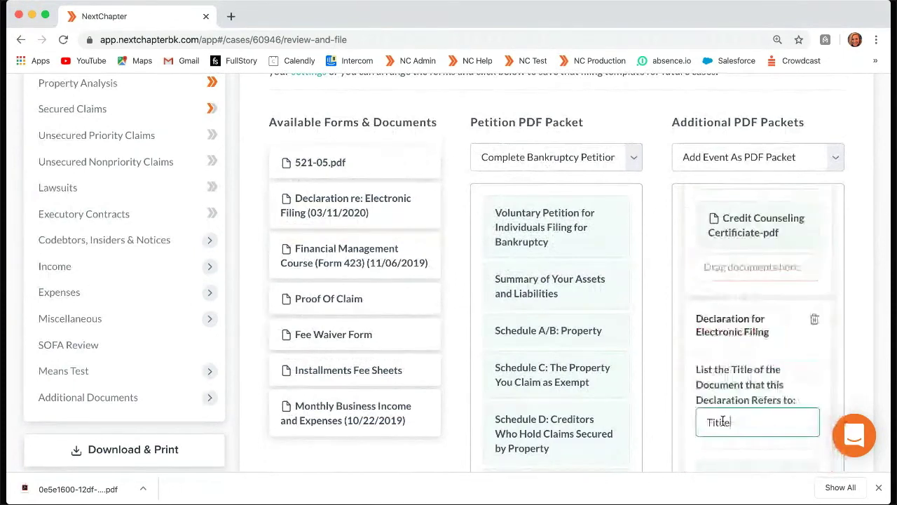
pyautogui.write('e')
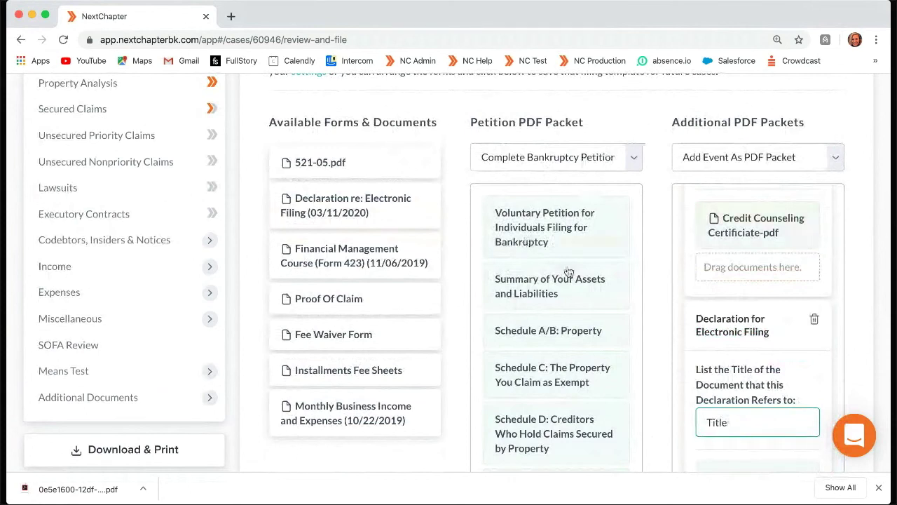
pyautogui.scroll(-3, 576, 277)
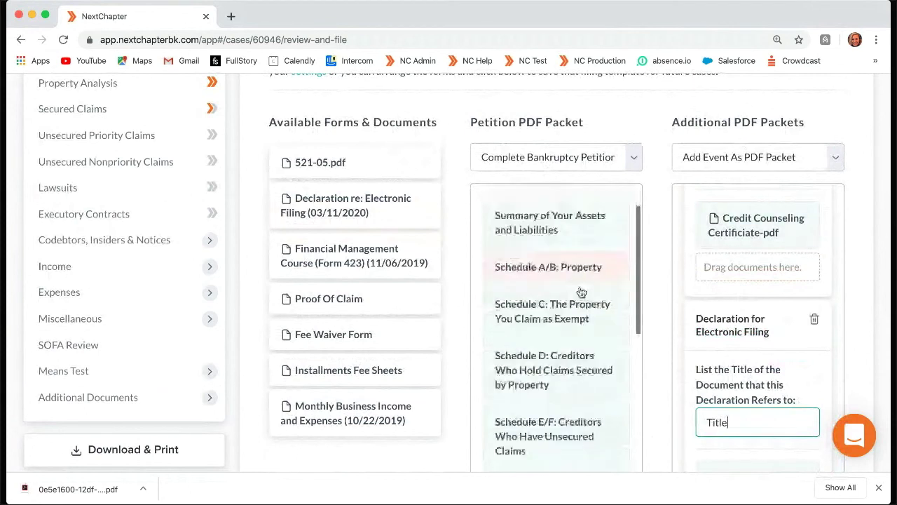
pyautogui.scroll(-8, 581, 292)
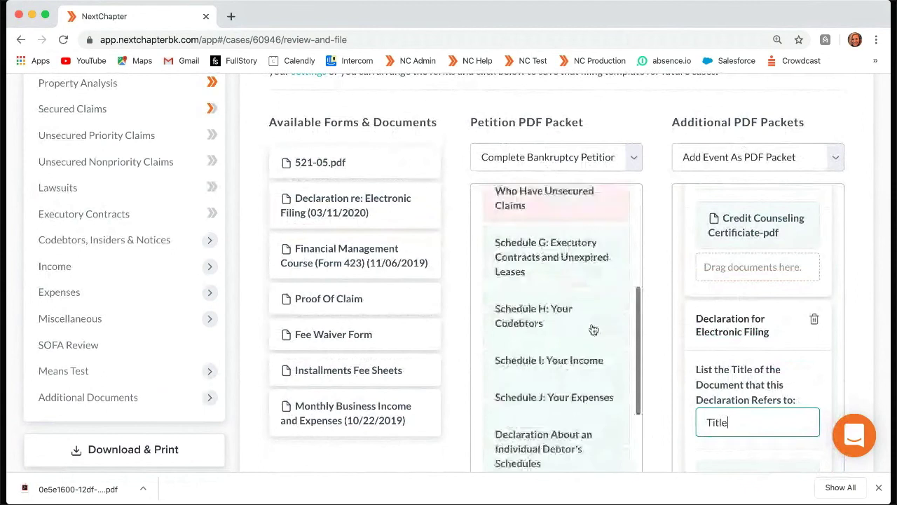
pyautogui.moveTo(330, 349); pyautogui.dragTo(493, 329)
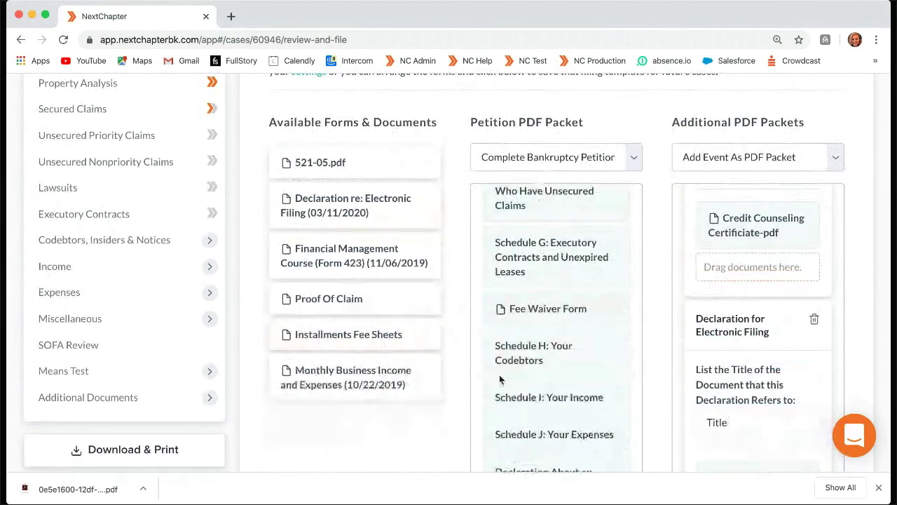
pyautogui.scroll(-5, 572, 354)
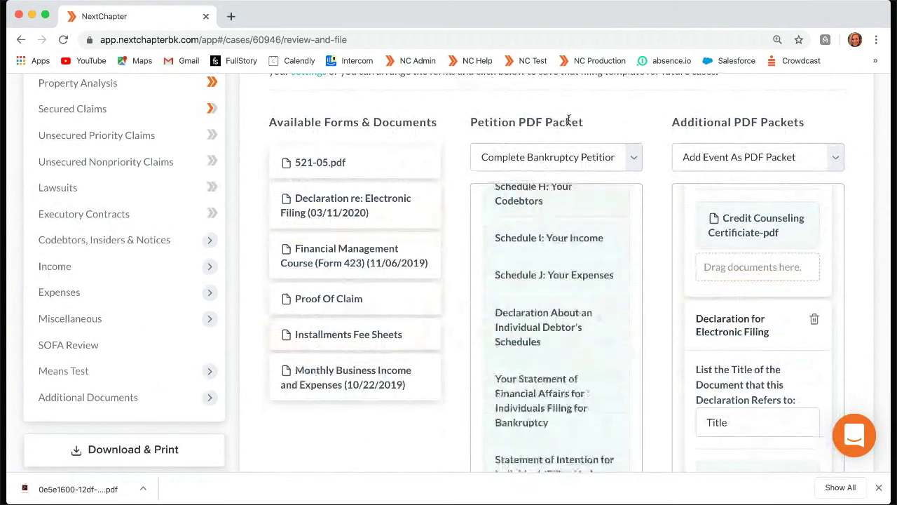
pyautogui.scroll(-1, 569, 119)
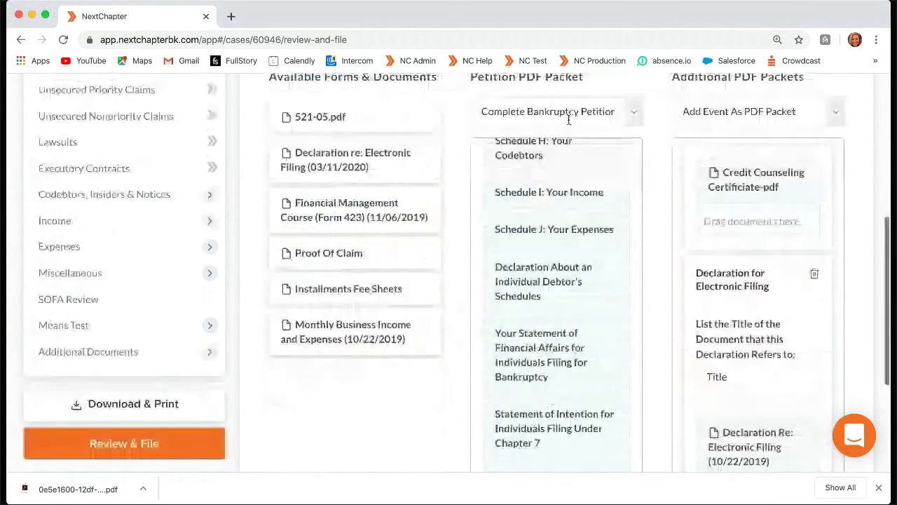
pyautogui.scroll(-3, 454, 341)
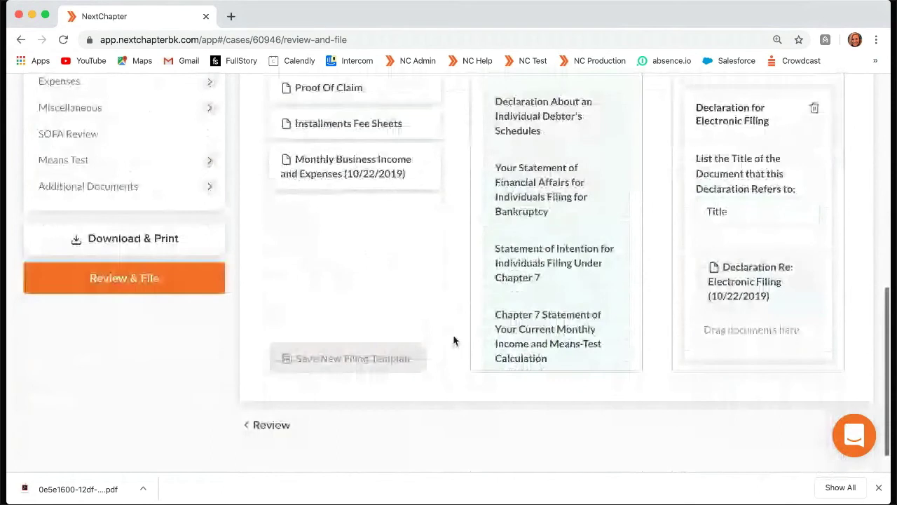
pyautogui.scroll(1, 436, 284)
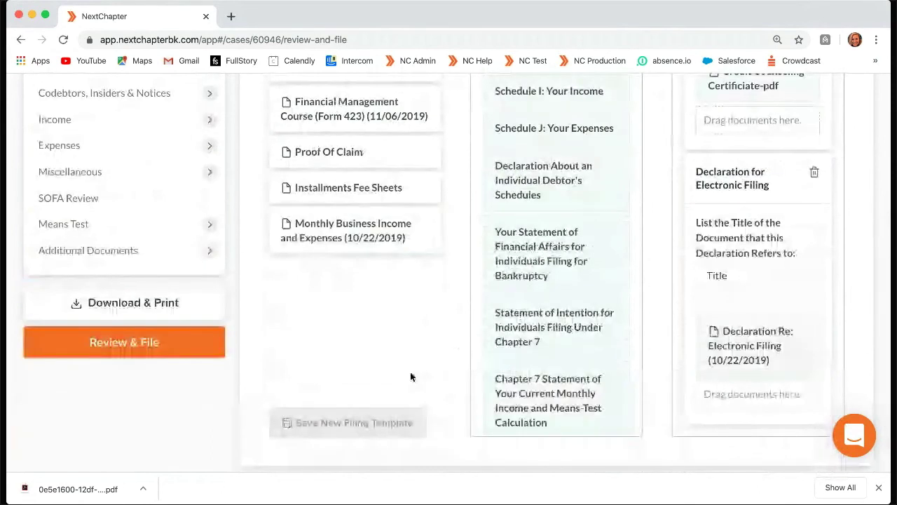
pyautogui.scroll(2, 551, 201)
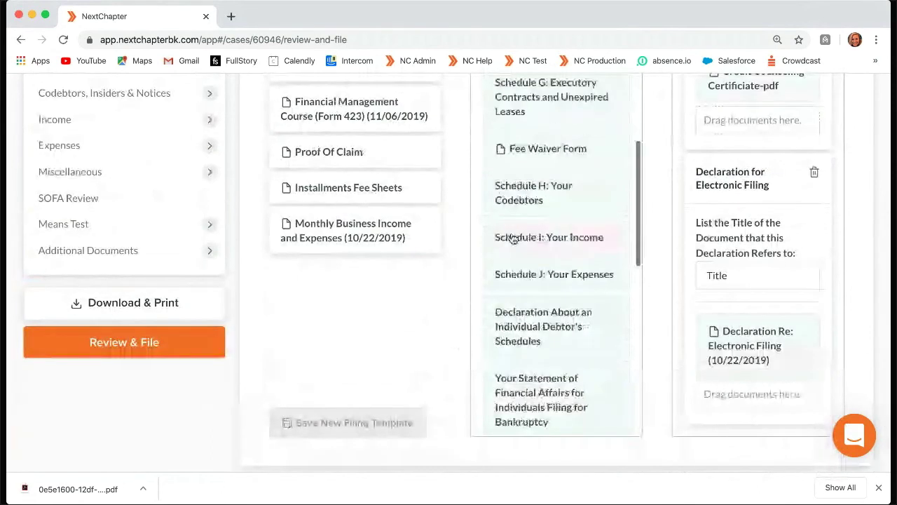
pyautogui.scroll(5, 513, 240)
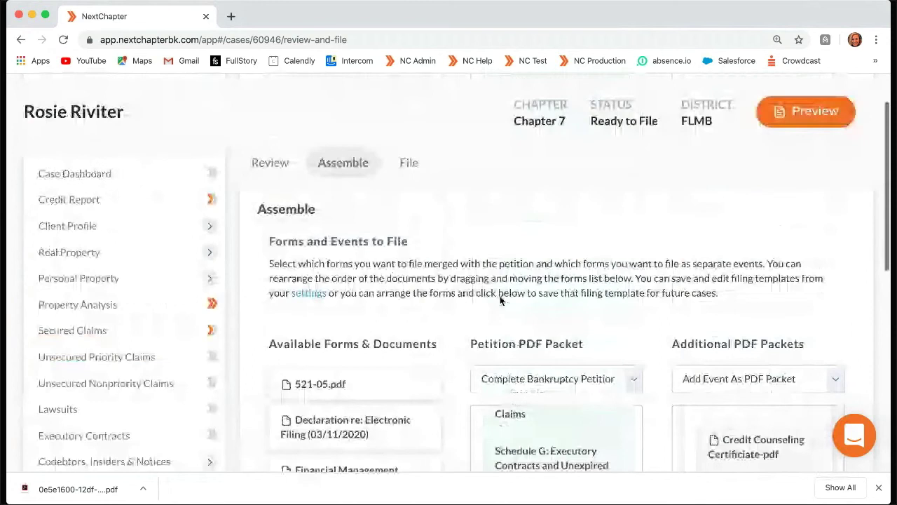
pyautogui.scroll(-1, 644, 235)
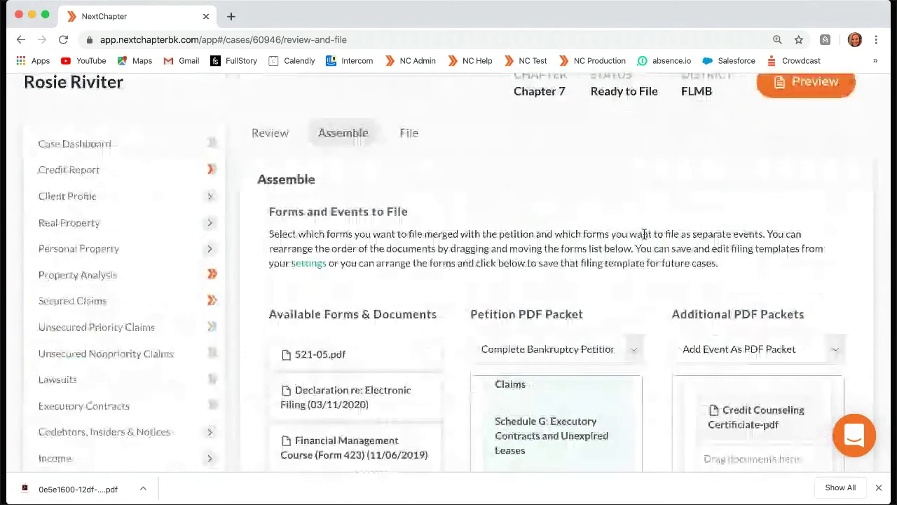
pyautogui.click(410, 133)
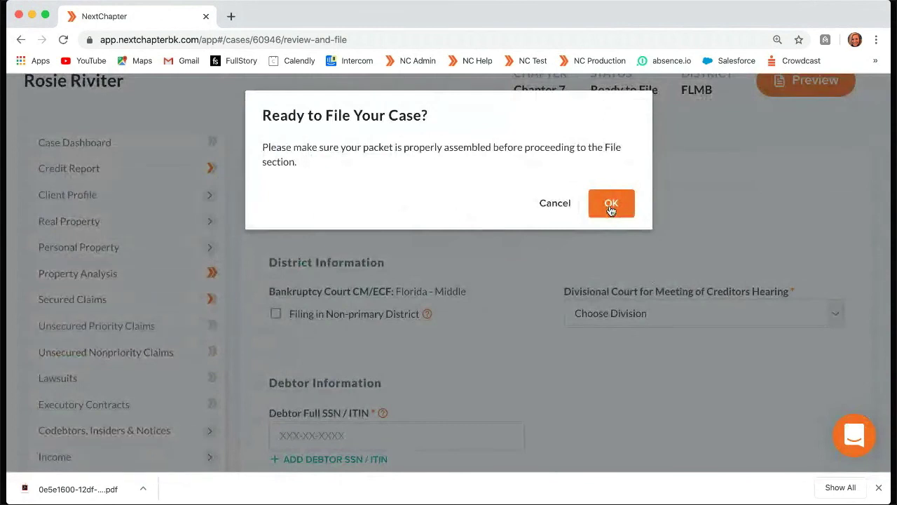
# Confirm the 'Ready to File Your Case?' dialog and view the File section's required fields.
pyautogui.click(611, 205)
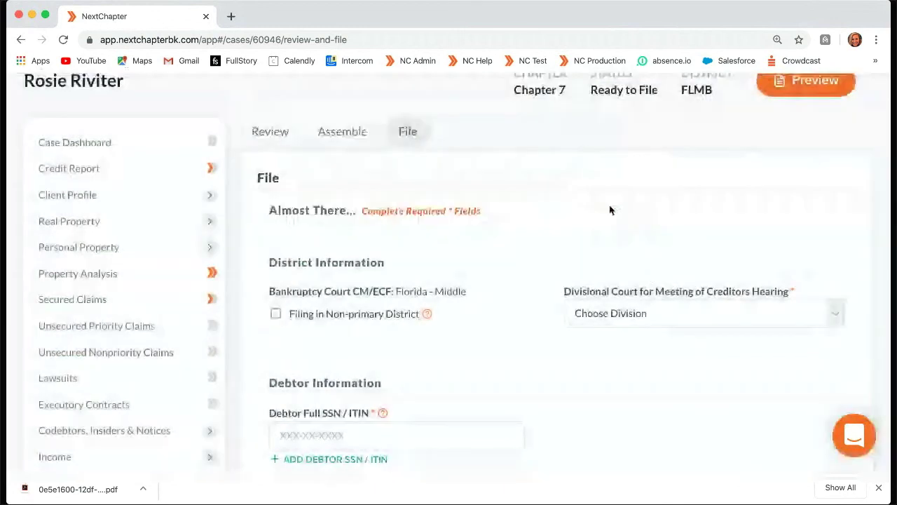
pyautogui.scroll(-1, 668, 201)
# Set the divisional court to Fort Myers and enter the debtor's full SSN.
pyautogui.click(658, 256)
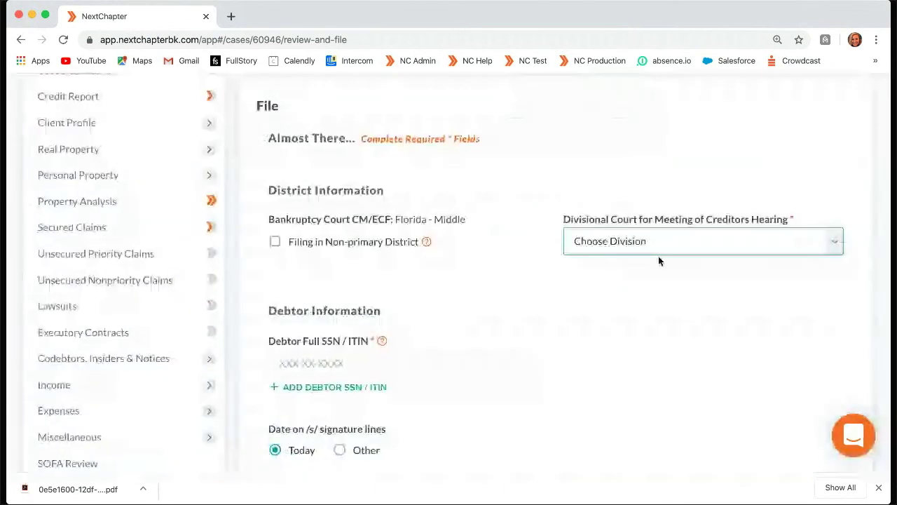
pyautogui.click(658, 257)
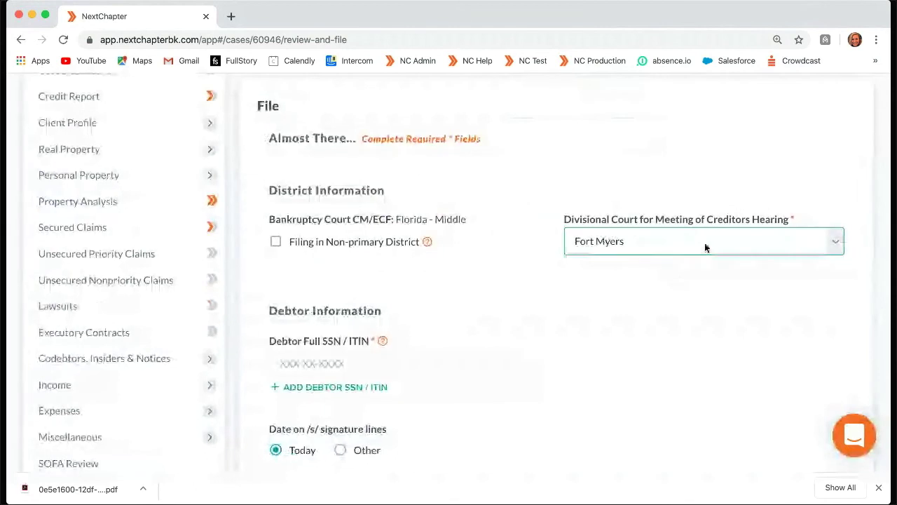
pyautogui.click(315, 364)
pyautogui.write('123-21-3921')
# Set the signature date to Today after briefly selecting Other.
pyautogui.scroll(-1, 603, 418)
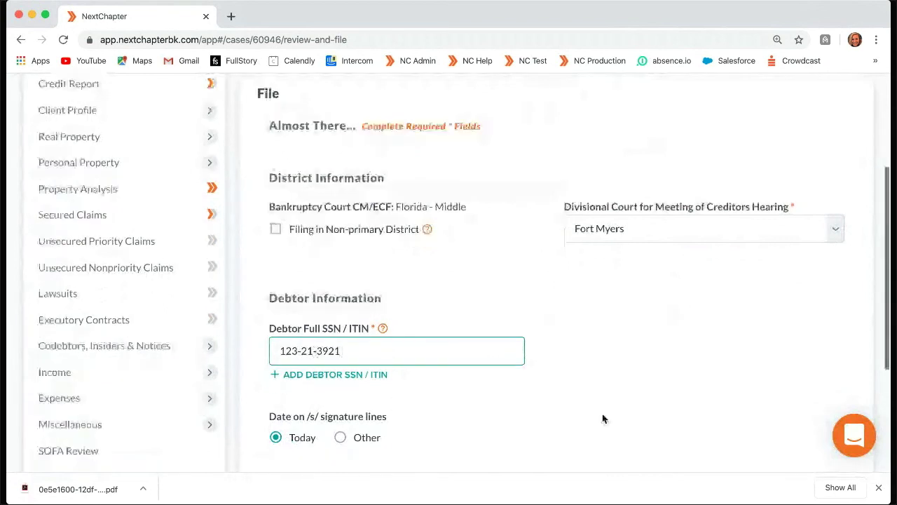
pyautogui.scroll(-2, 355, 354)
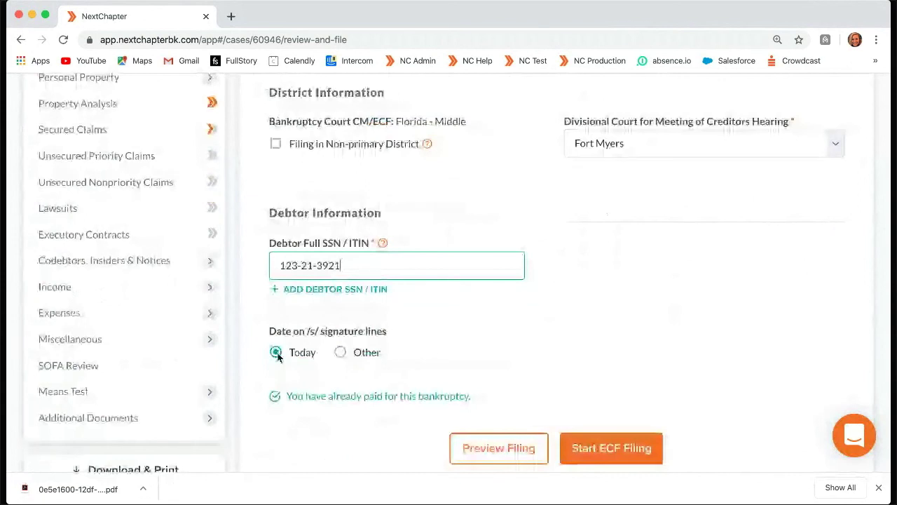
pyautogui.click(340, 352)
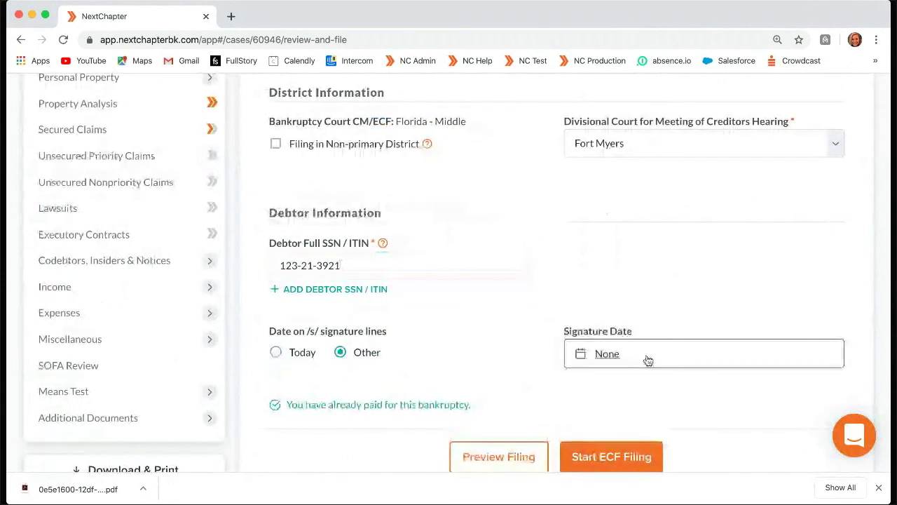
pyautogui.click(276, 352)
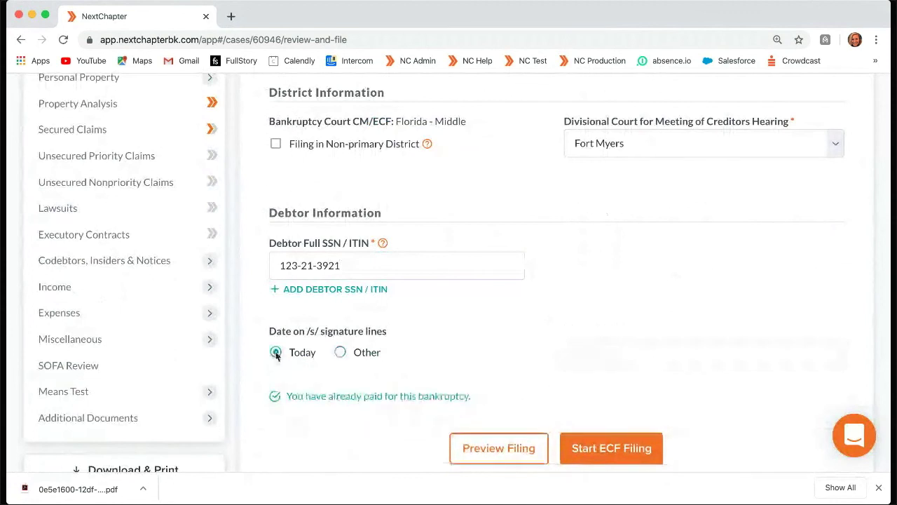
pyautogui.scroll(2, 571, 300)
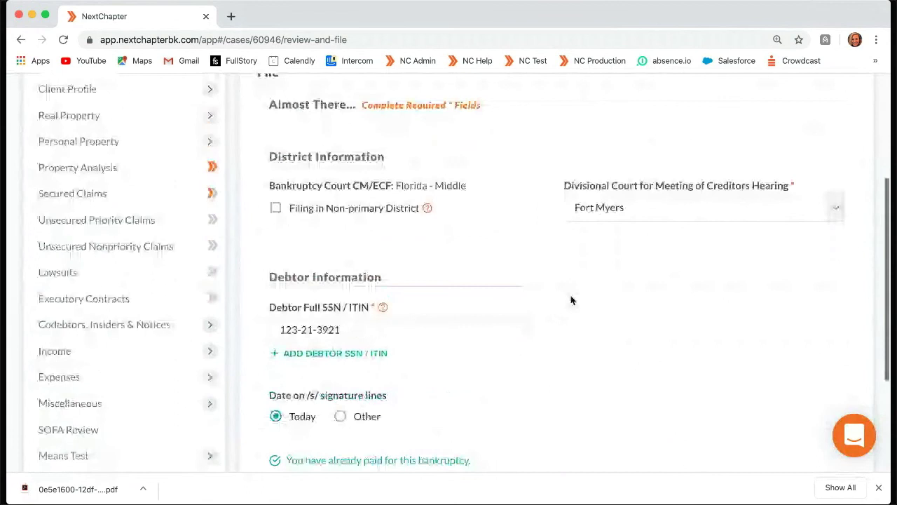
pyautogui.scroll(-1, 661, 258)
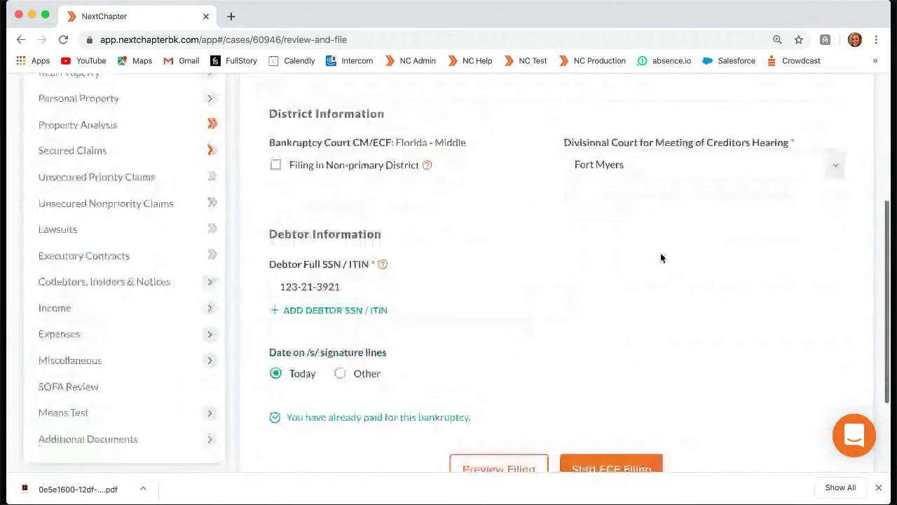
pyautogui.scroll(-2, 661, 258)
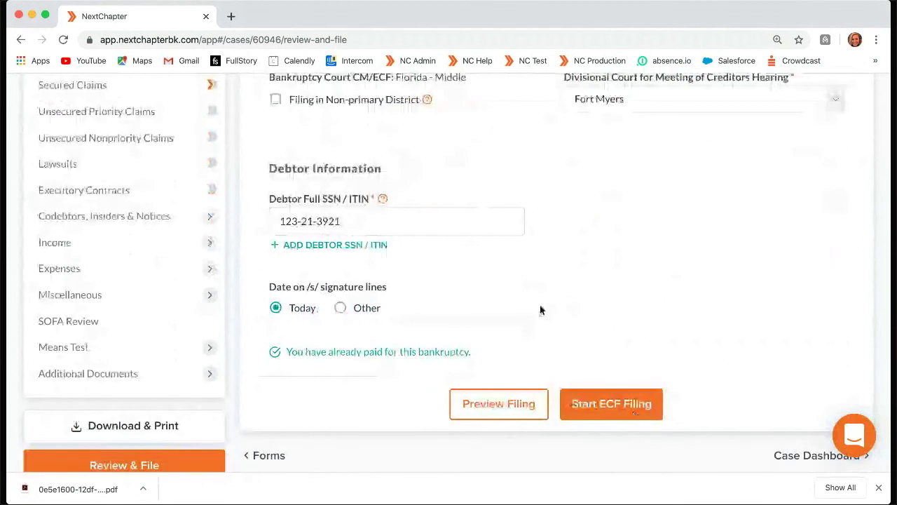
pyautogui.click(493, 410)
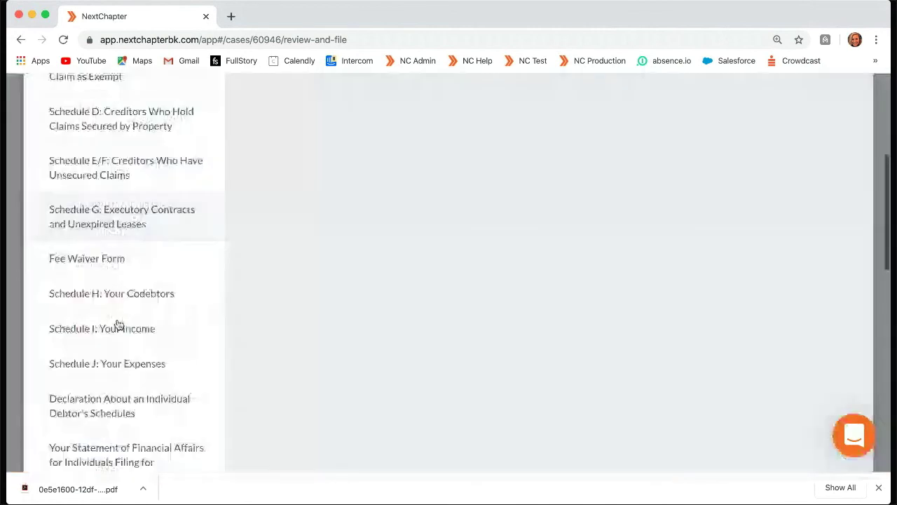
pyautogui.scroll(-5, 123, 378)
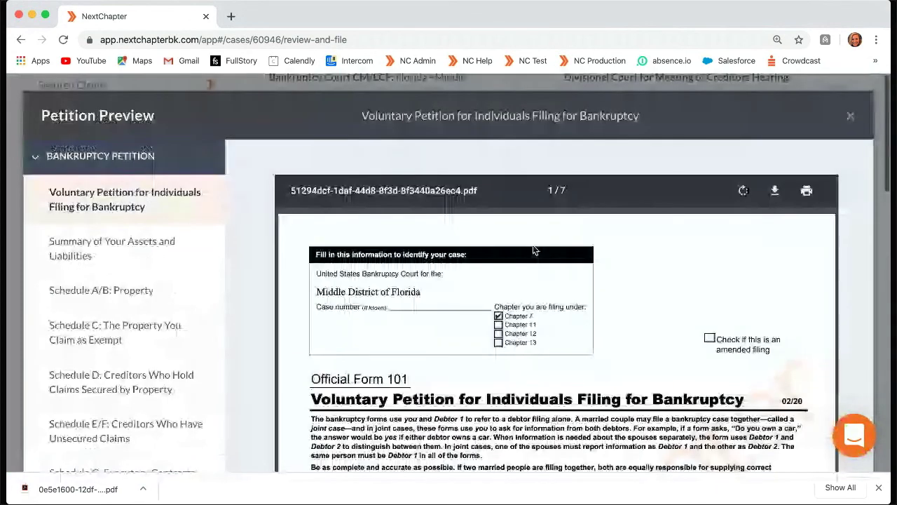
pyautogui.press('Escape')
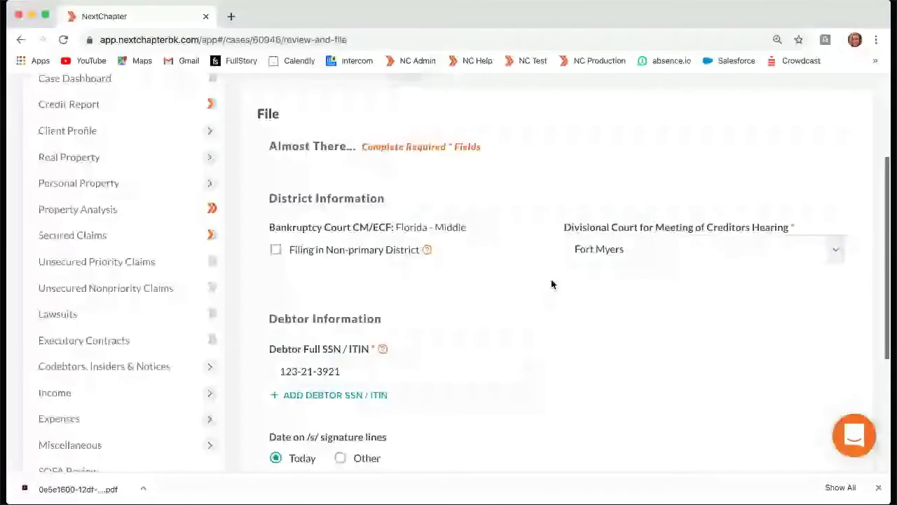
pyautogui.scroll(-3, 552, 284)
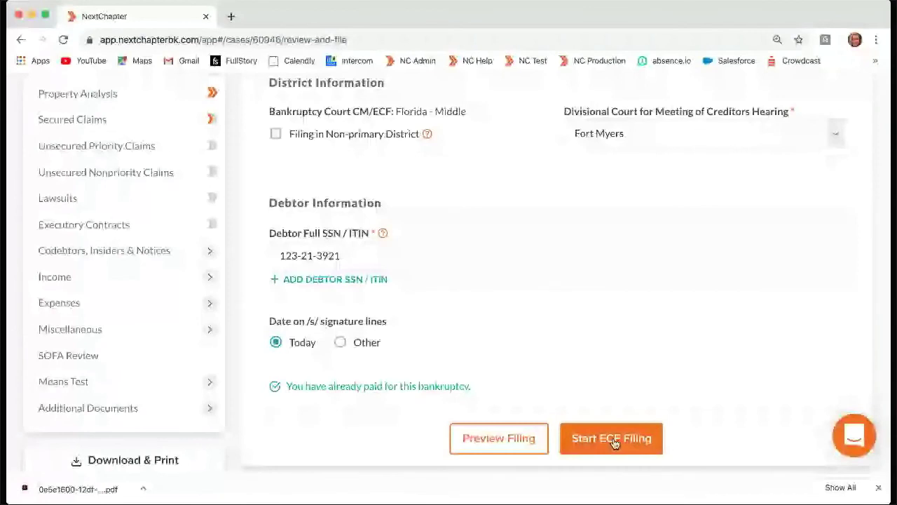
pyautogui.scroll(1, 638, 367)
pyautogui.scroll(1, 638, 366)
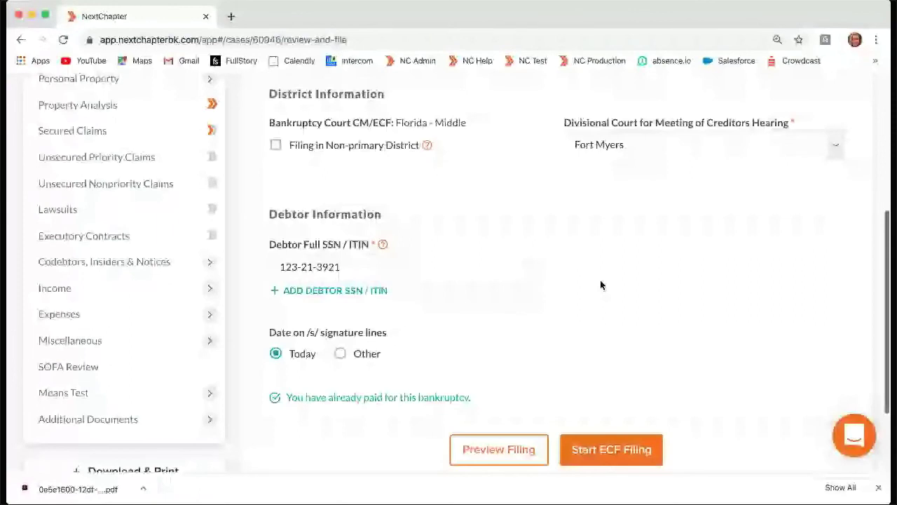
pyautogui.scroll(-1, 609, 453)
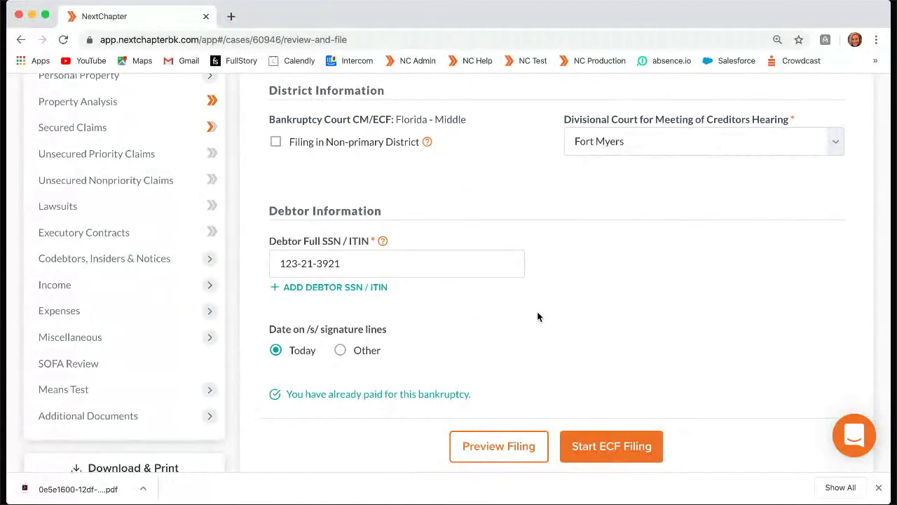
pyautogui.scroll(2, 491, 256)
pyautogui.scroll(1, 504, 246)
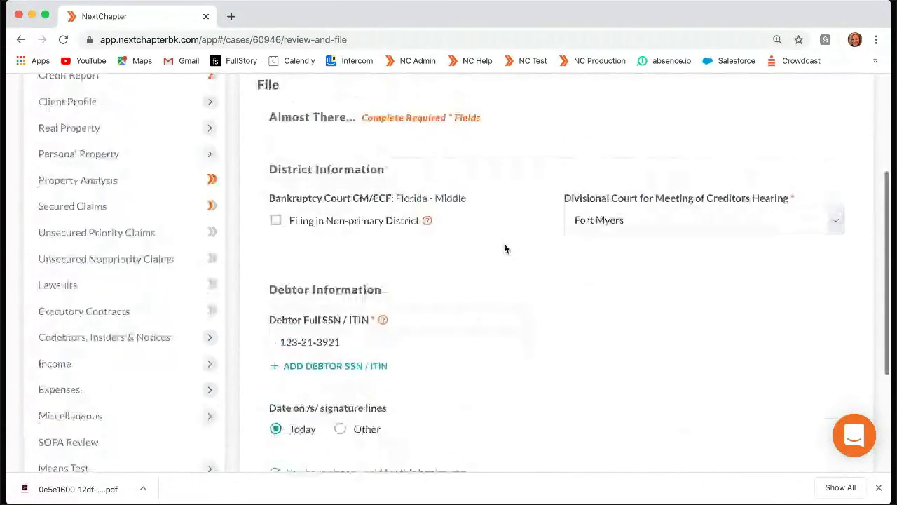
pyautogui.scroll(4, 504, 246)
pyautogui.scroll(-5, 504, 245)
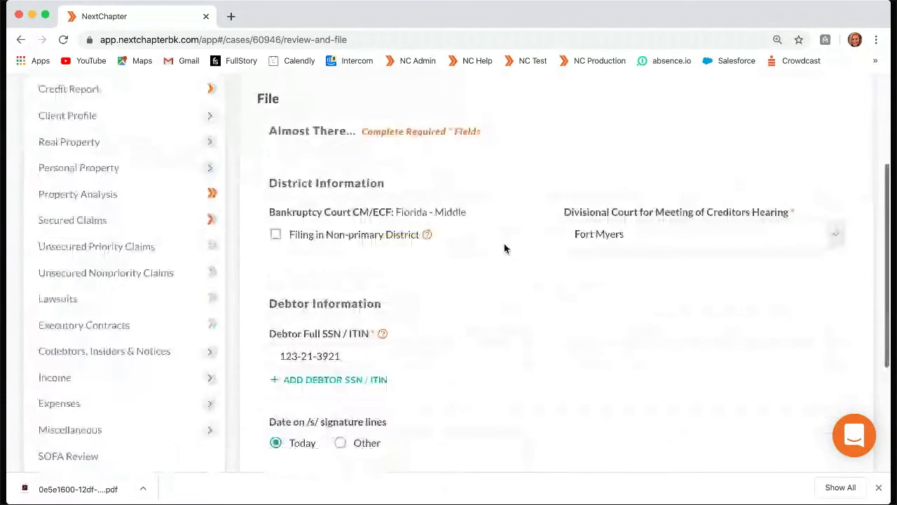
pyautogui.scroll(-3, 473, 267)
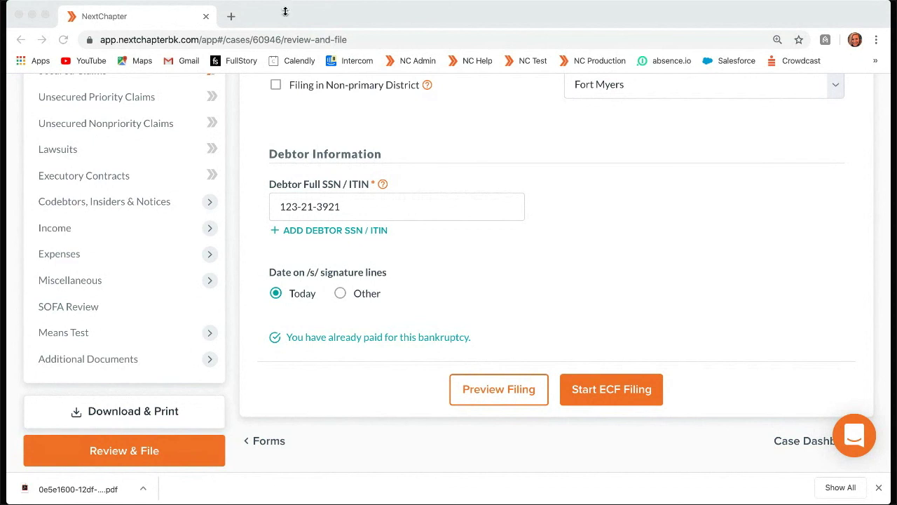
pyautogui.click(854, 436)
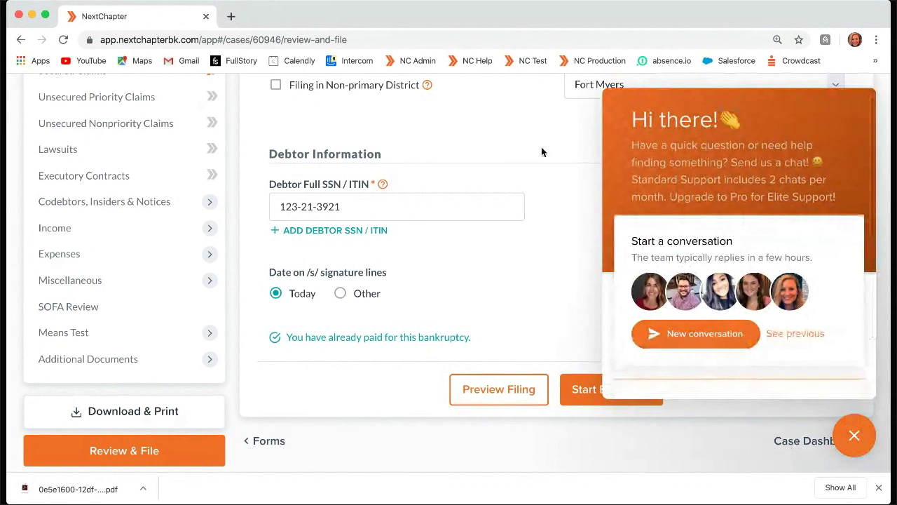
pyautogui.scroll(-2, 541, 152)
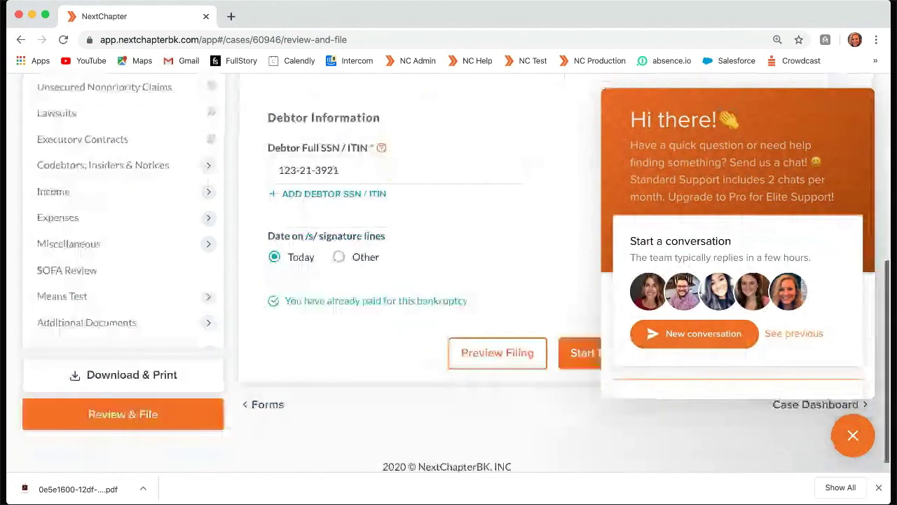
pyautogui.click(853, 435)
pyautogui.scroll(3, 557, 255)
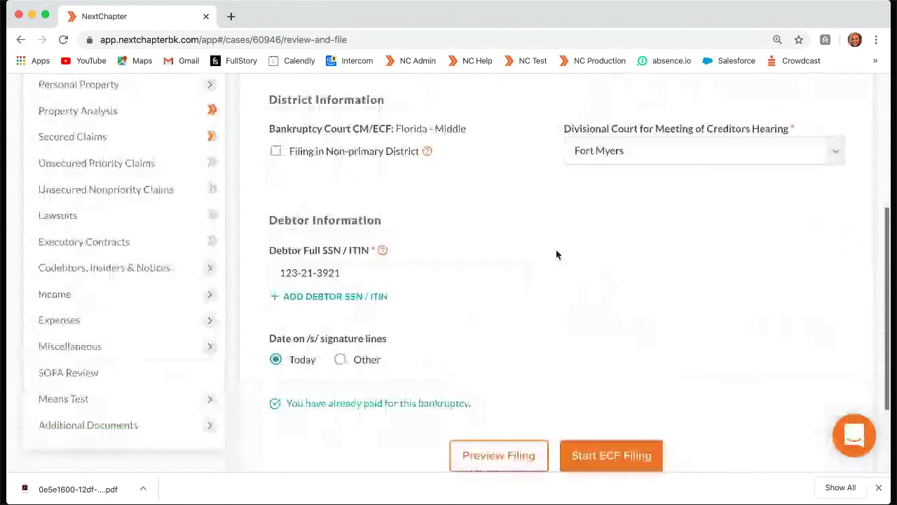
pyautogui.scroll(7, 557, 255)
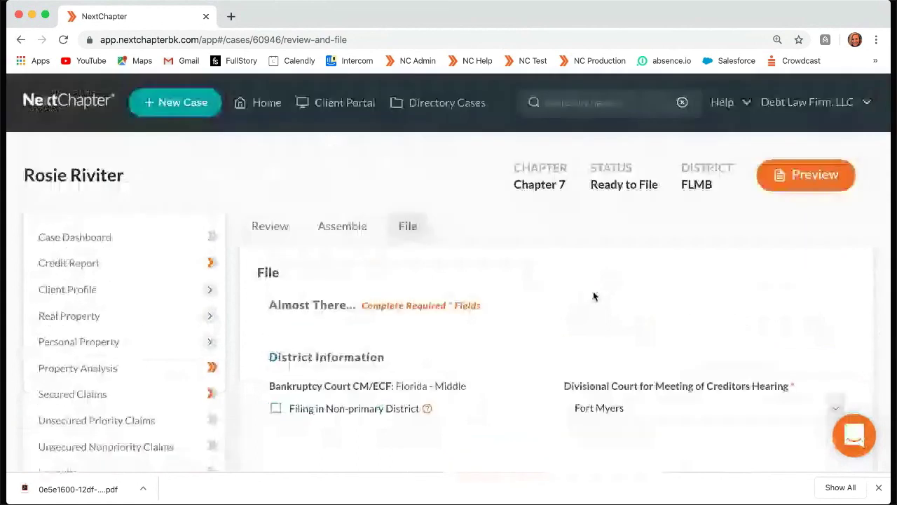